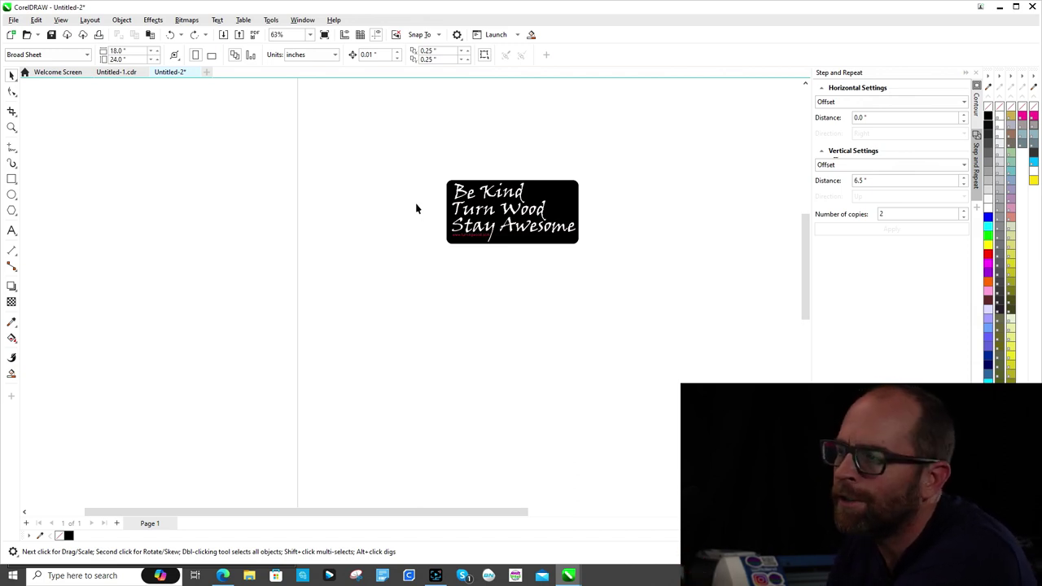
- Select the 'Be Kind Turn Wood Stay Awesome' sticker bitmap with the Pick tool
click(562, 194)
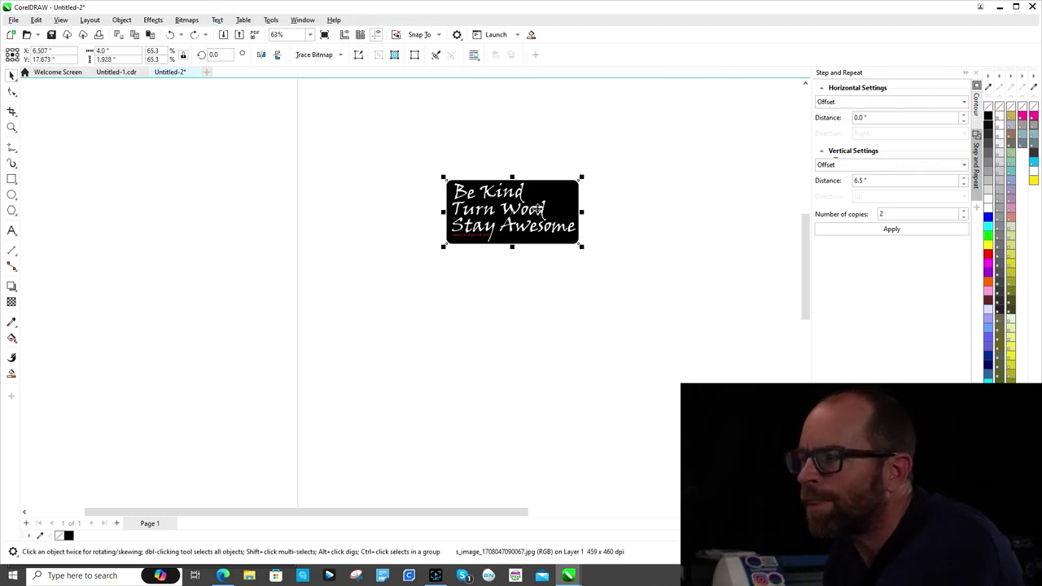
- Outline-trace the sticker as Line Art in PowerTRACE, with Remove background set to Specify
click(342, 55)
mouse_move(377, 91)
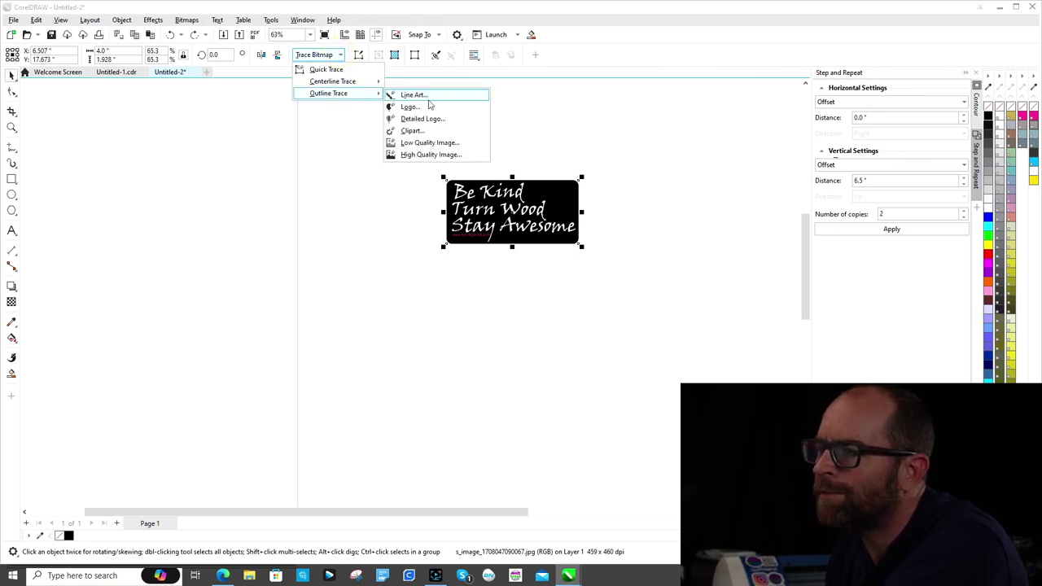
click(413, 95)
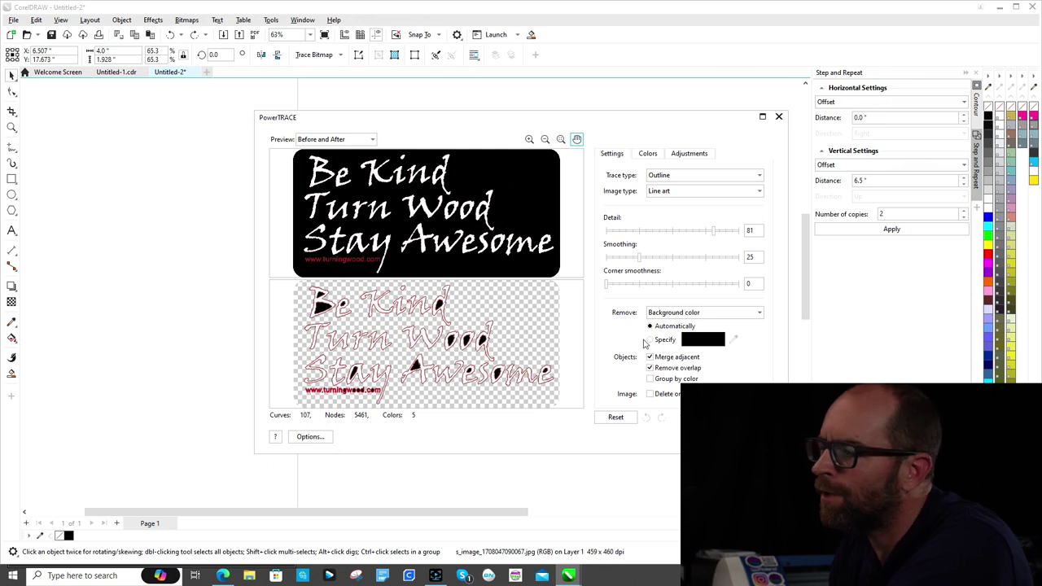
click(652, 342)
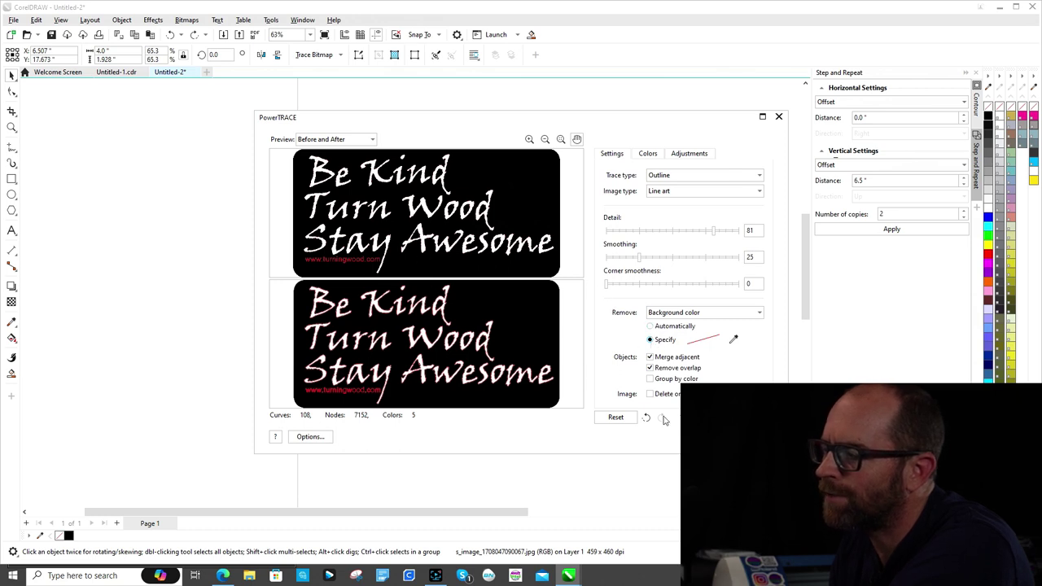
- Place the traced sticker on the page and move it below and right of the original
click(713, 437)
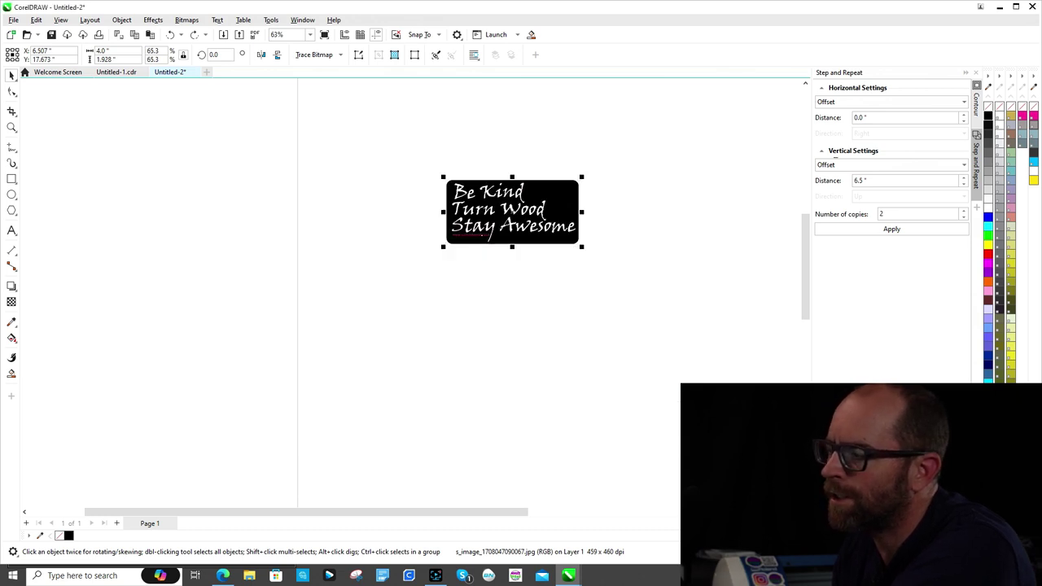
drag(539, 269, 636, 325)
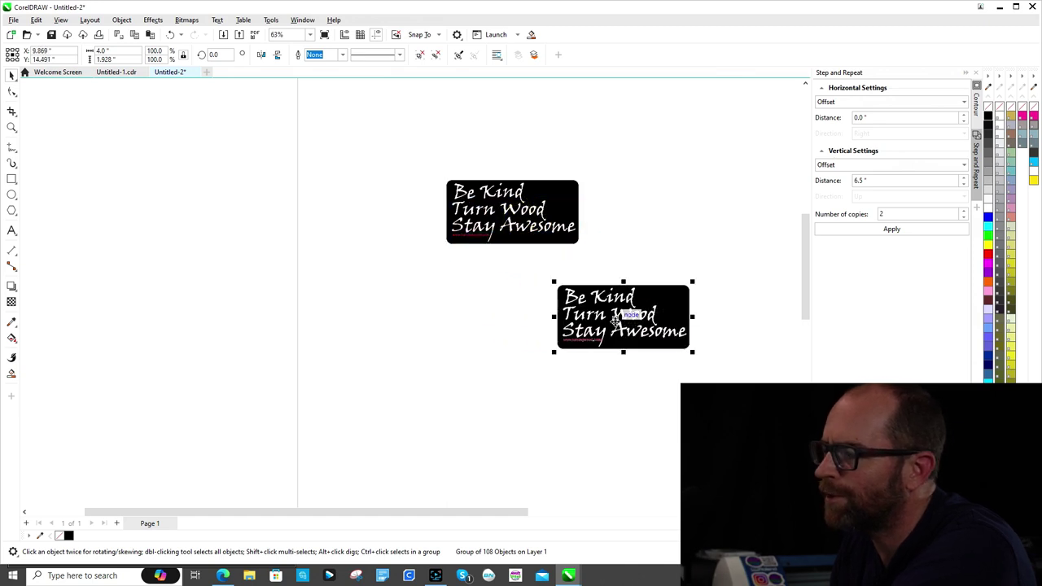
right_click(617, 325)
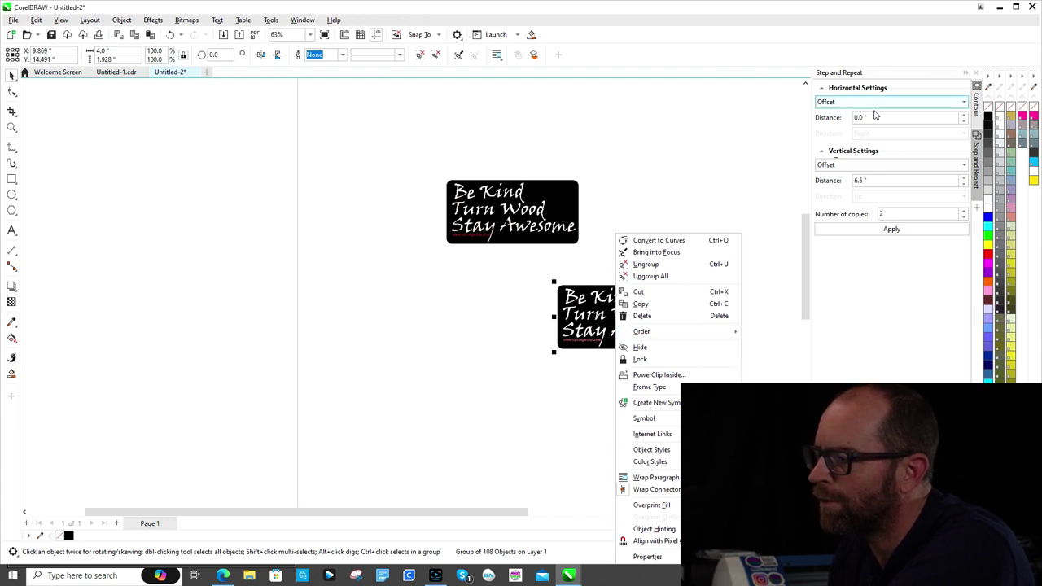
- Apply a 1-step contour with a 0.001" offset to the traced sticker group
click(977, 106)
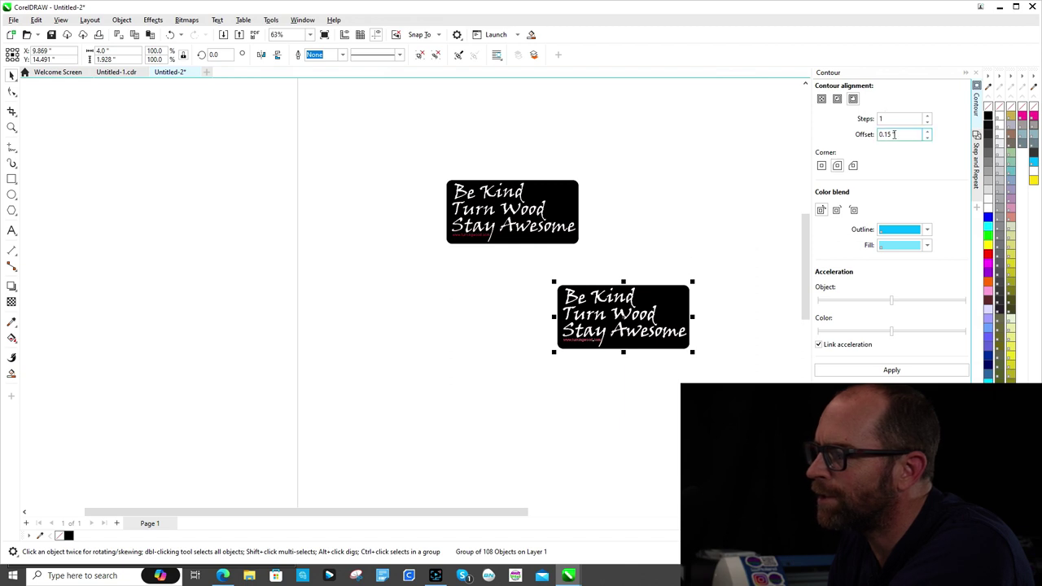
click(927, 138)
click(928, 137)
click(928, 138)
click(929, 138)
click(929, 139)
click(929, 139)
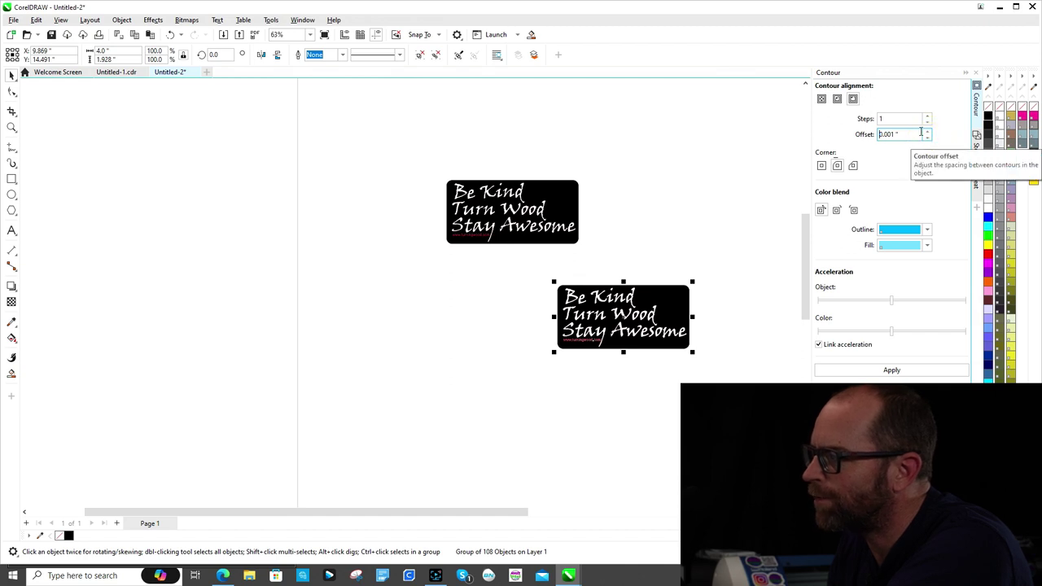
click(928, 135)
click(927, 138)
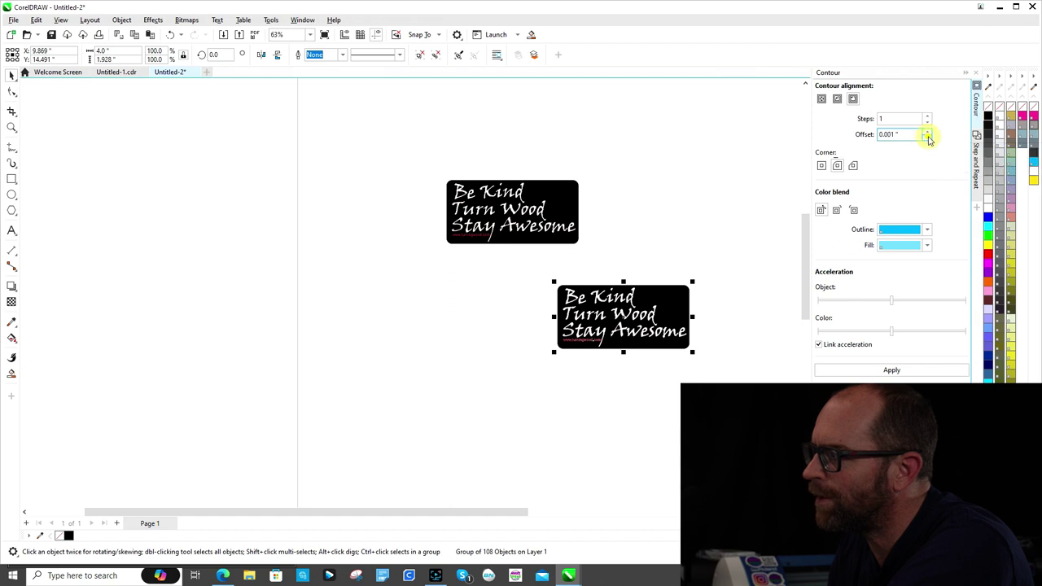
click(927, 139)
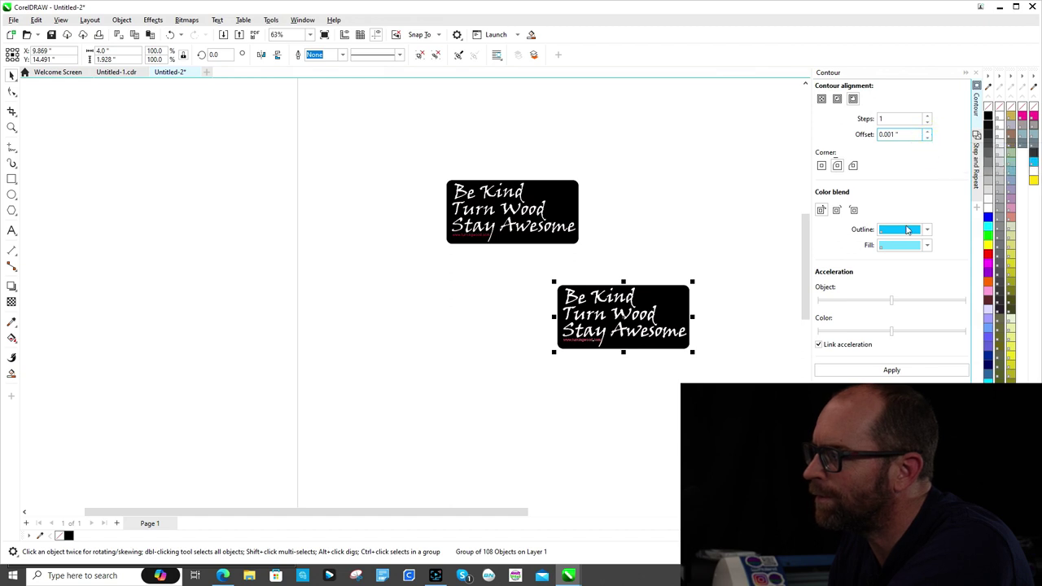
click(909, 371)
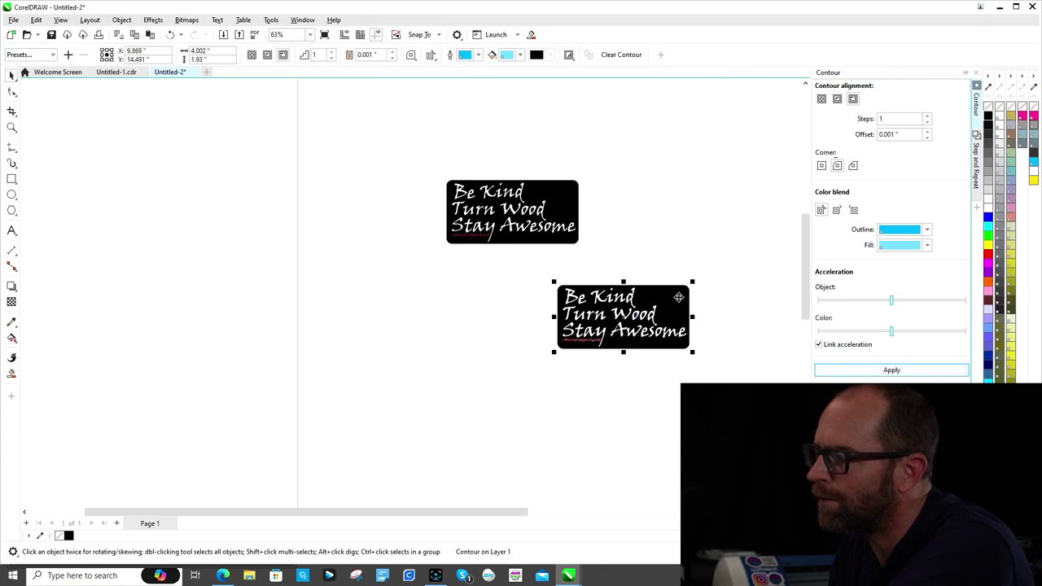
scroll(679, 298, up, 5)
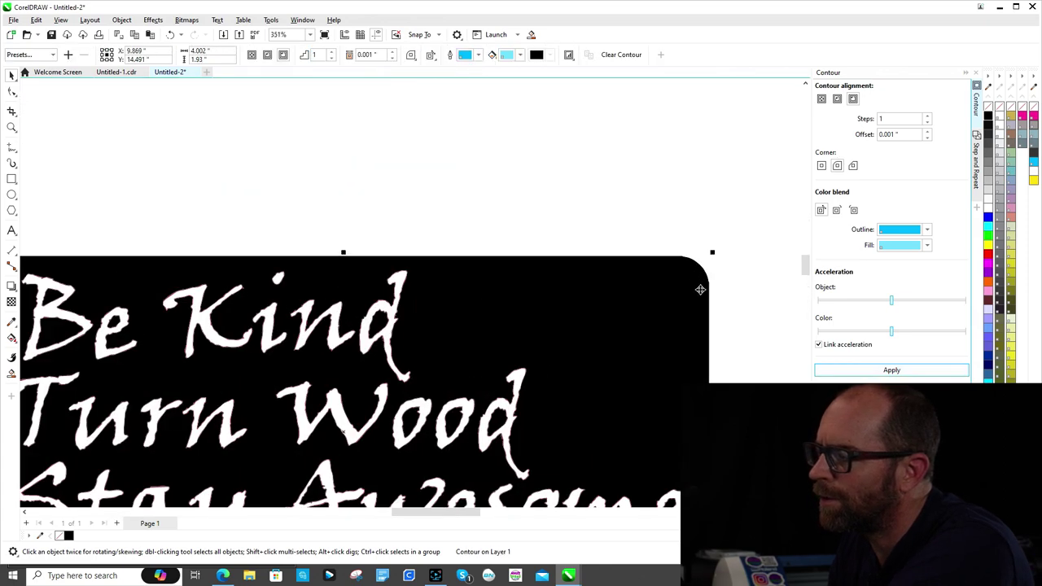
scroll(700, 290, down, 2)
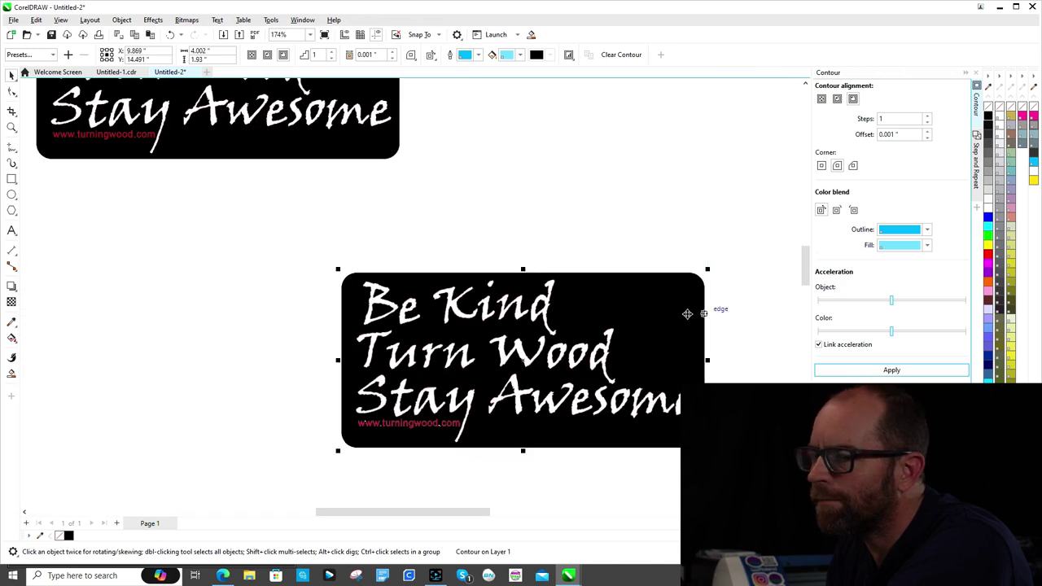
- Break the contour apart to inspect it, then undo twice to restore the sticker
right_click(704, 273)
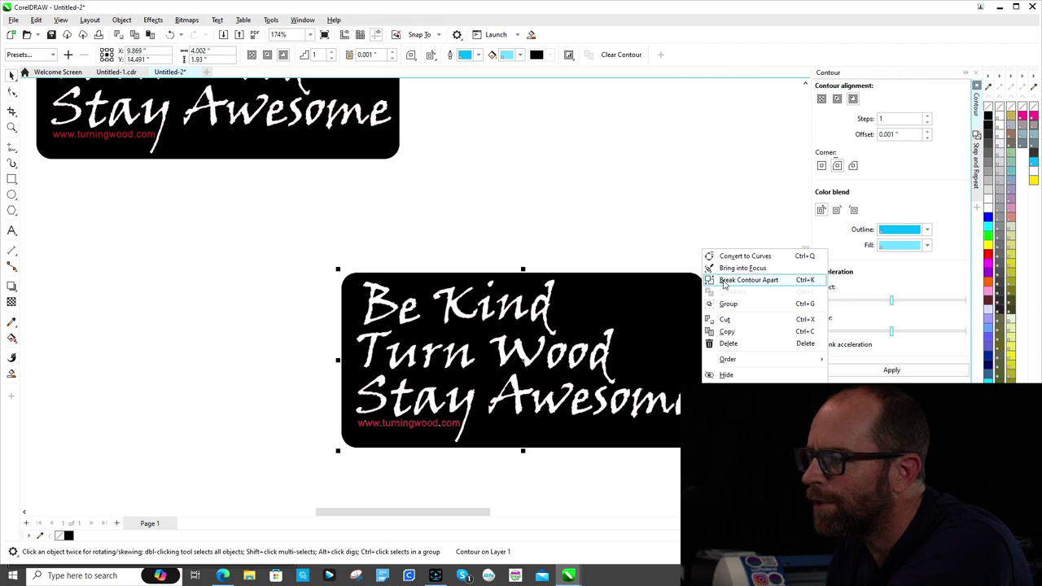
click(714, 277)
drag(598, 310, 351, 320)
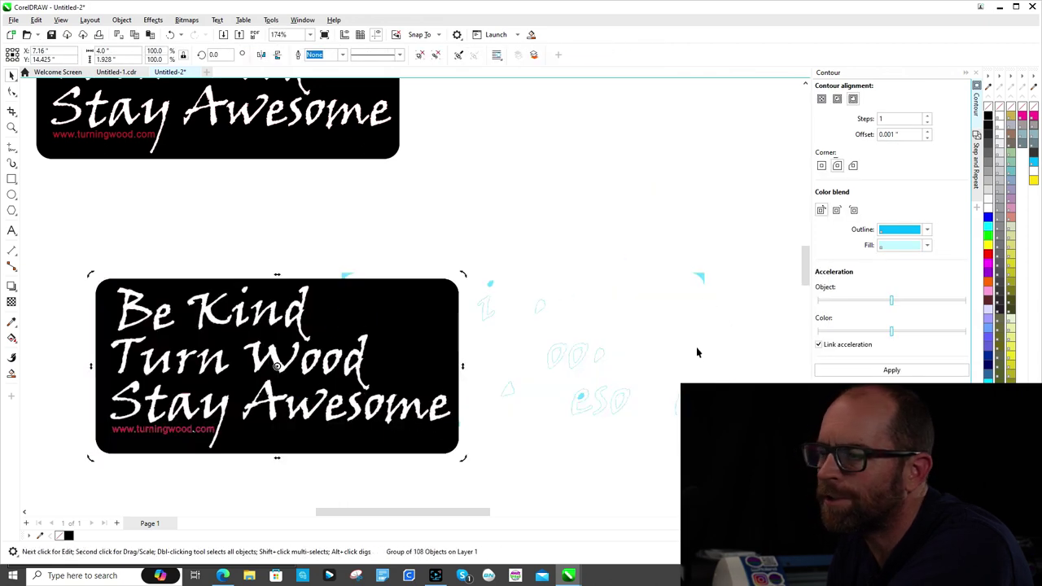
click(686, 320)
click(701, 277)
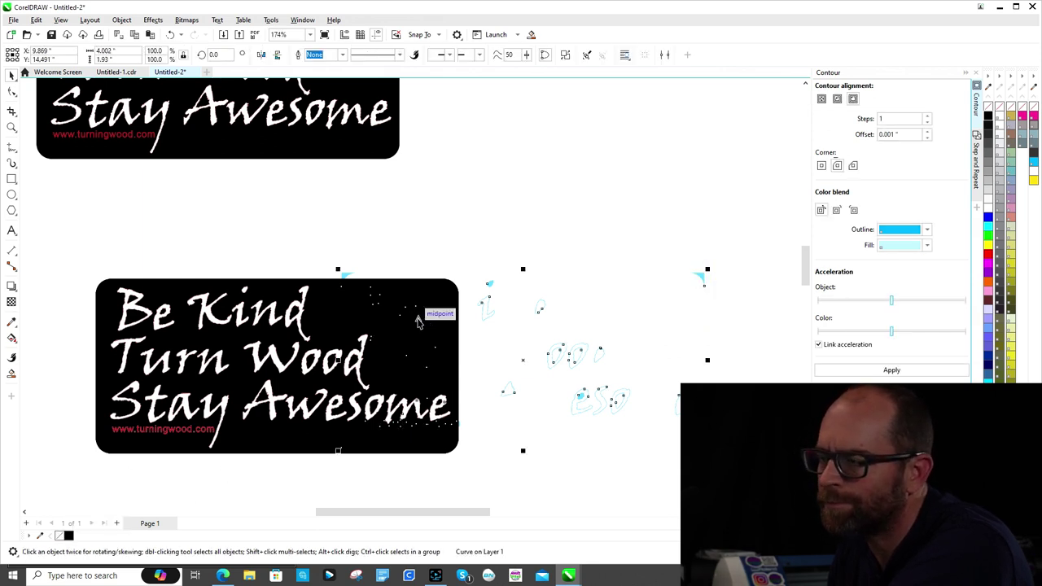
click(168, 36)
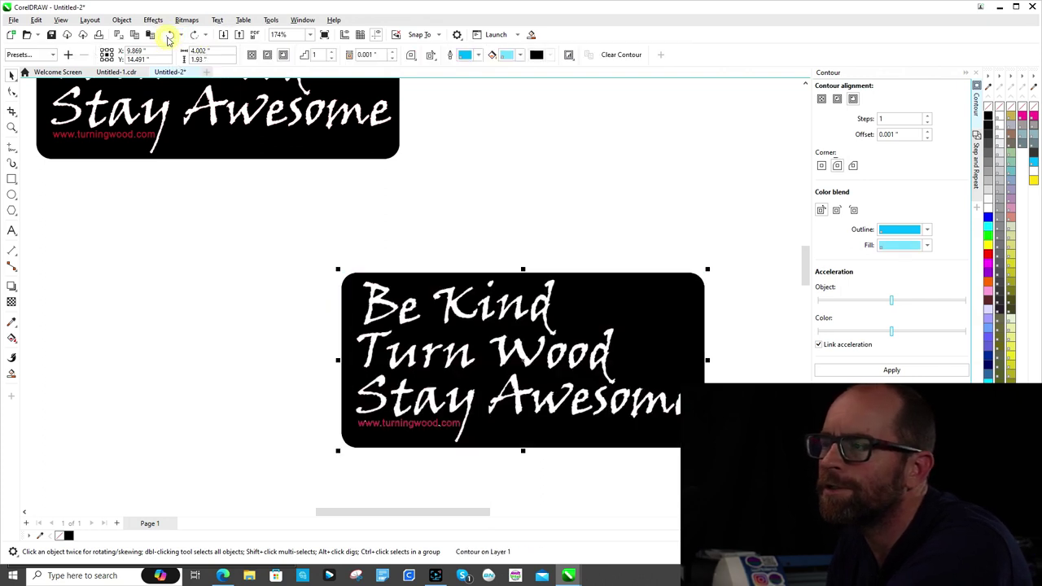
click(168, 36)
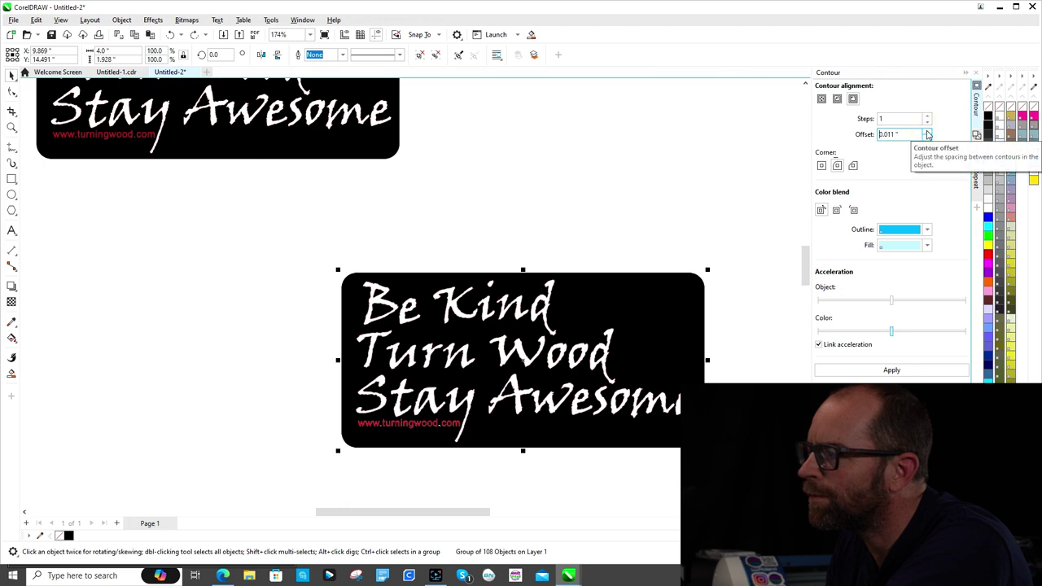
- Reapply the contour with the offset changed to 0.02"
click(928, 131)
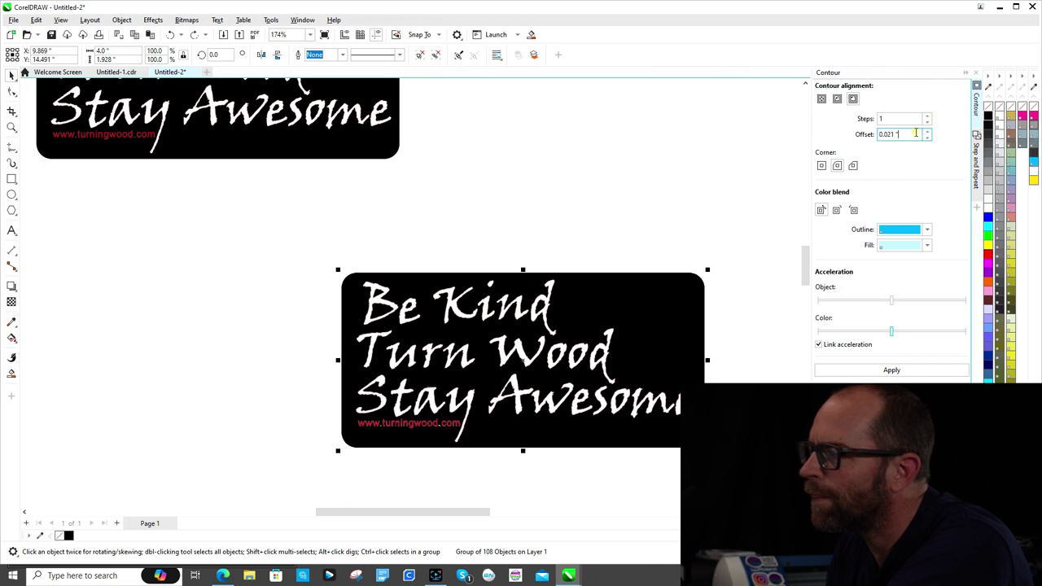
key(BackSpace)
key(BackSpace)
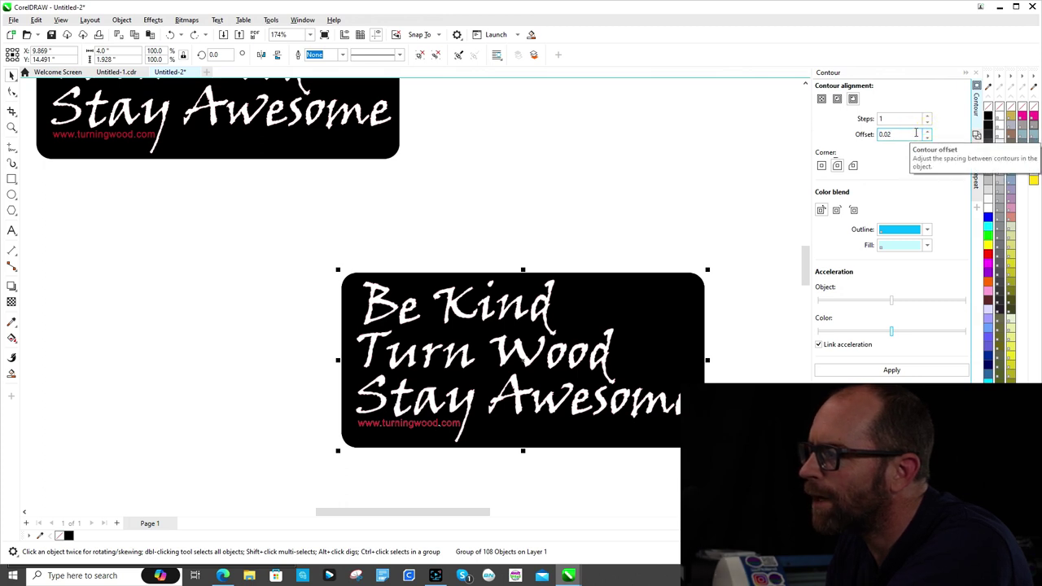
text(0)
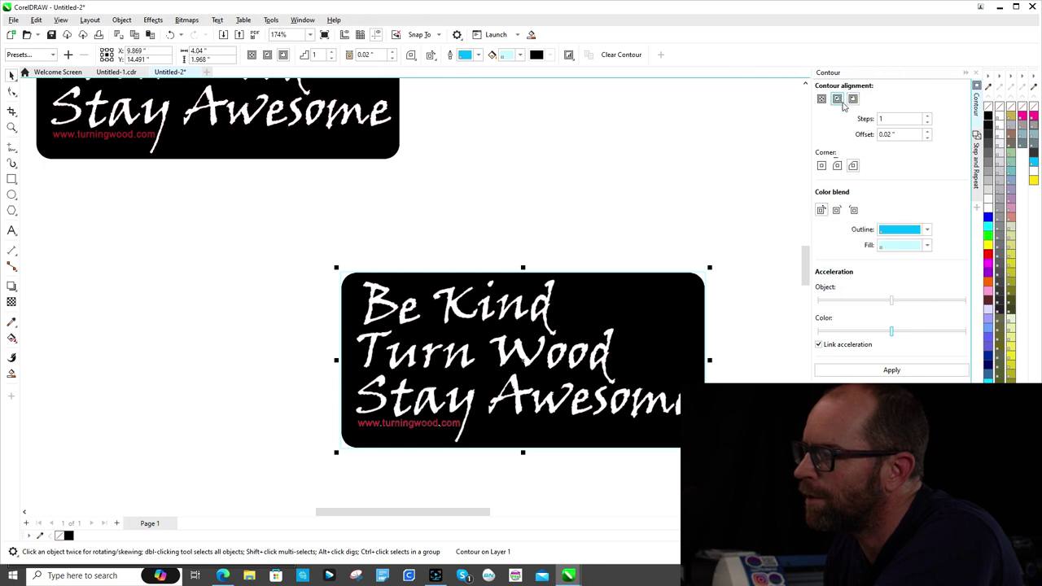
click(915, 370)
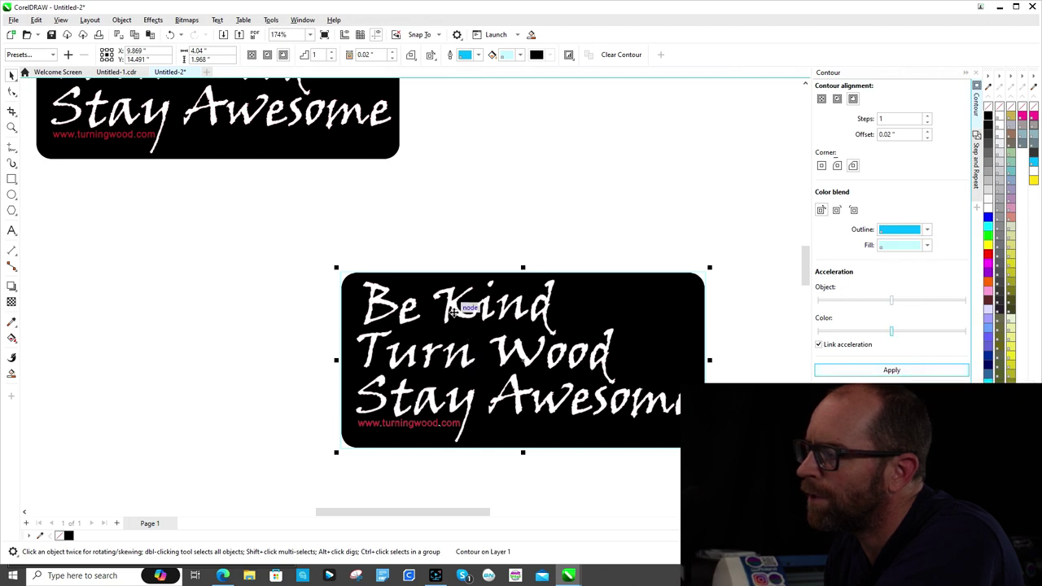
scroll(456, 283, down, 2)
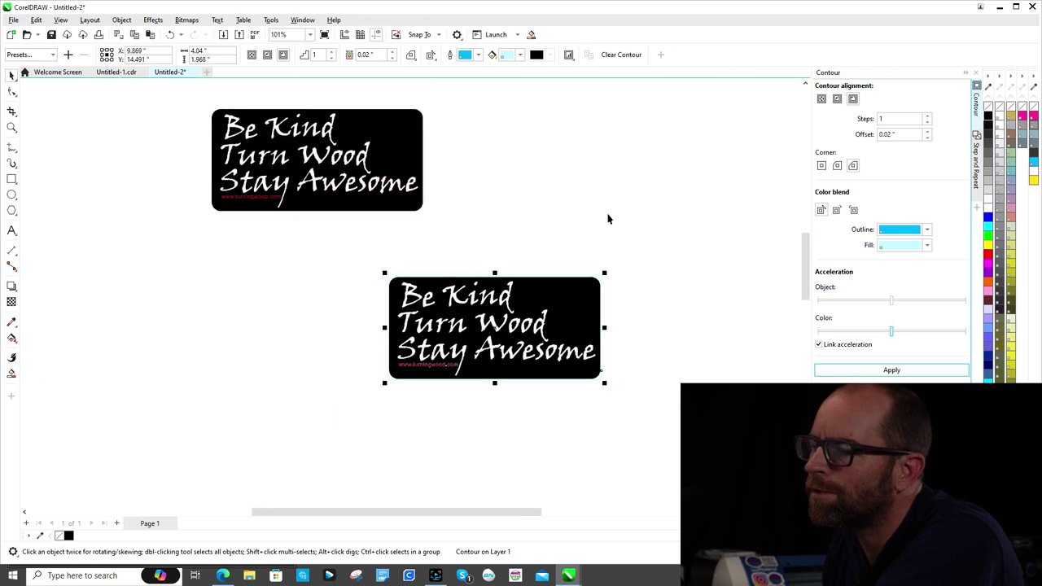
scroll(609, 196, down, 1)
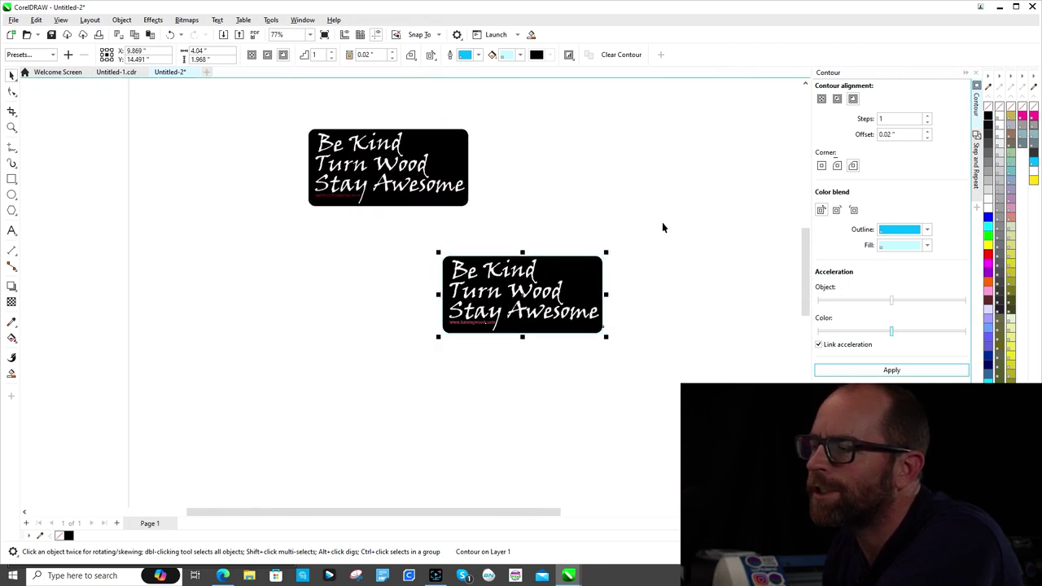
- Undo the new contour, reposition the traced sticker, and fill it red
click(171, 35)
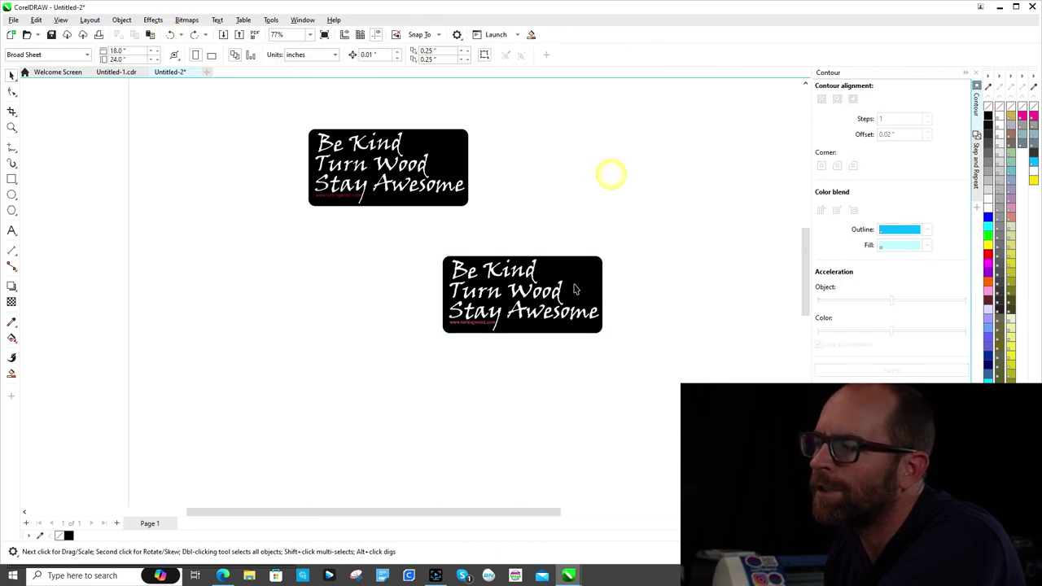
drag(543, 309, 685, 181)
drag(651, 226, 640, 249)
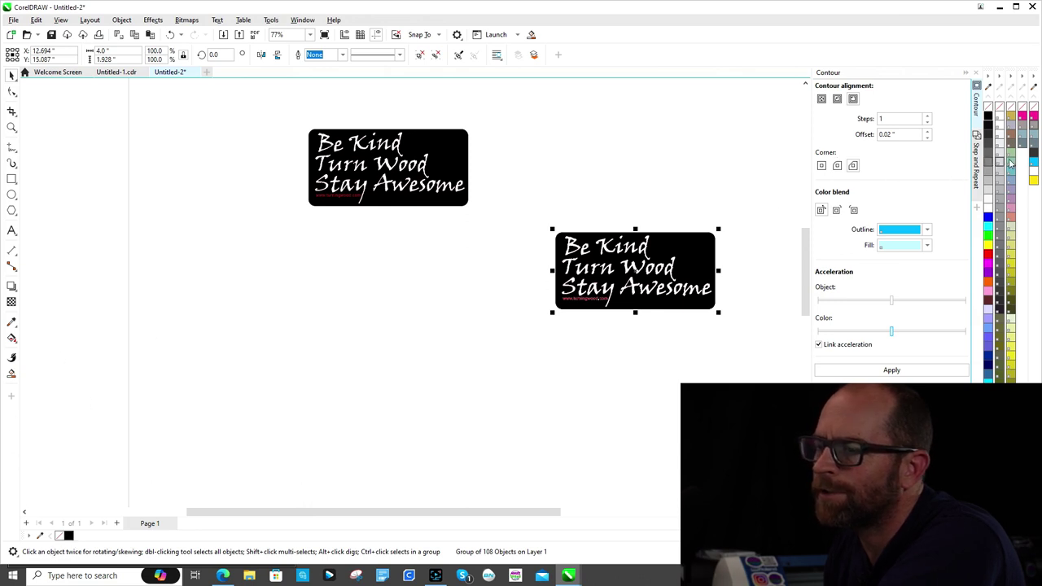
click(988, 254)
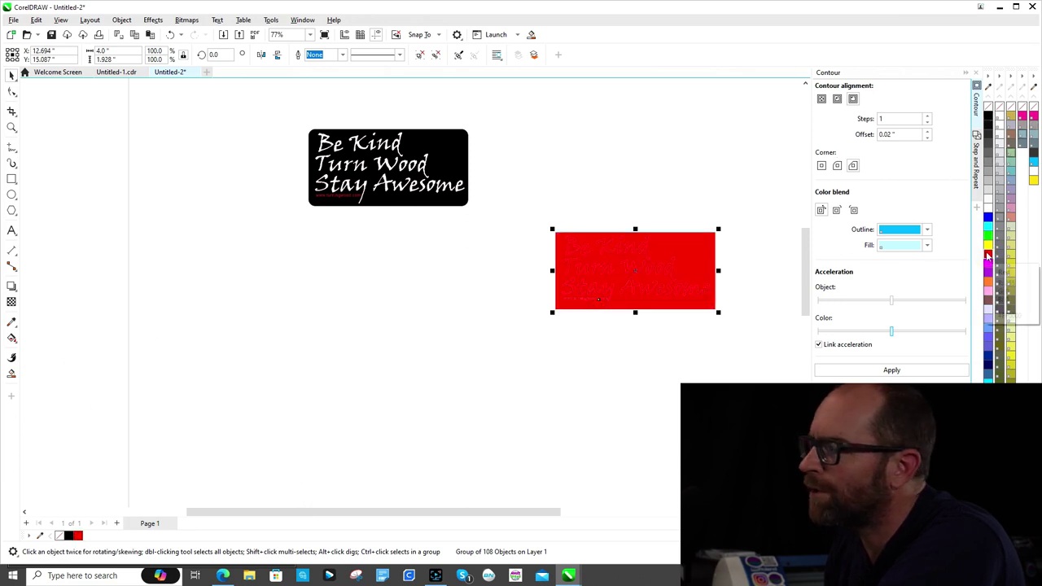
scroll(665, 248, up, 1)
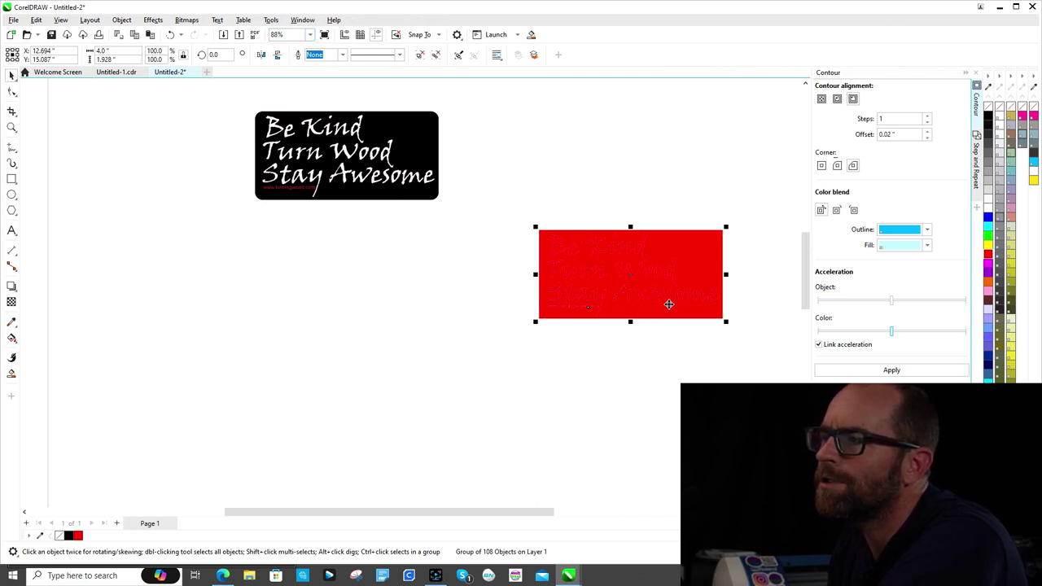
scroll(673, 267, down, 3)
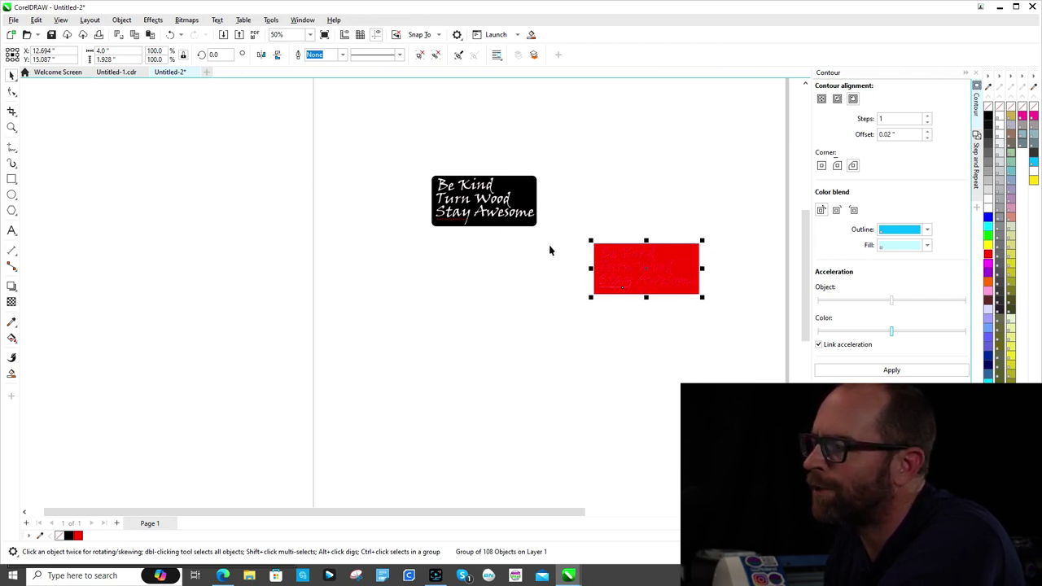
- Delete the red traced sticker copy and zoom back in on the sign
click(623, 269)
key(Delete)
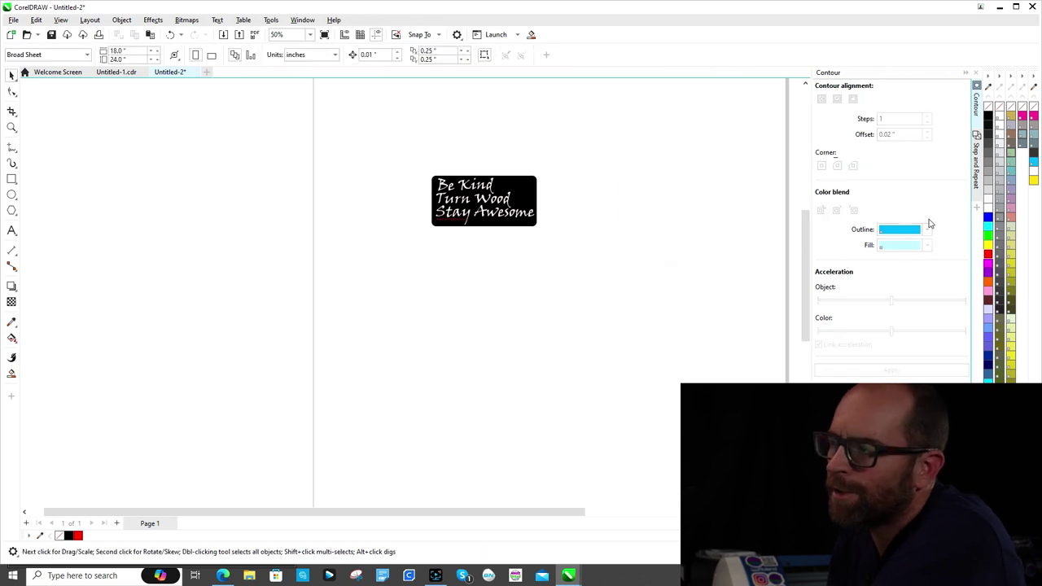
scroll(489, 203, up, 3)
scroll(430, 160, up, 2)
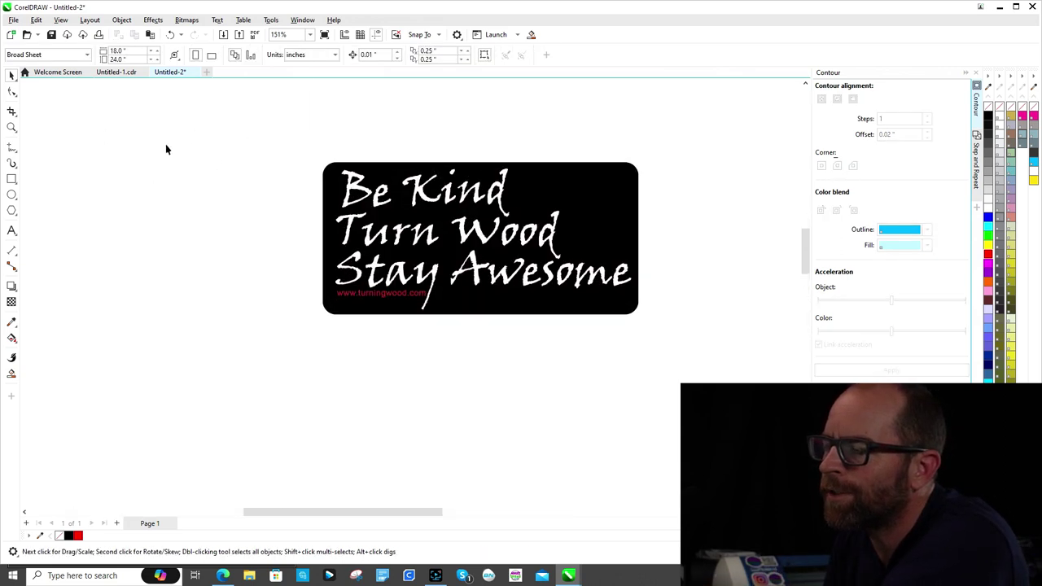
- Draw a 4.0" × 1.928" rectangle snapped over the sign's corners
click(11, 180)
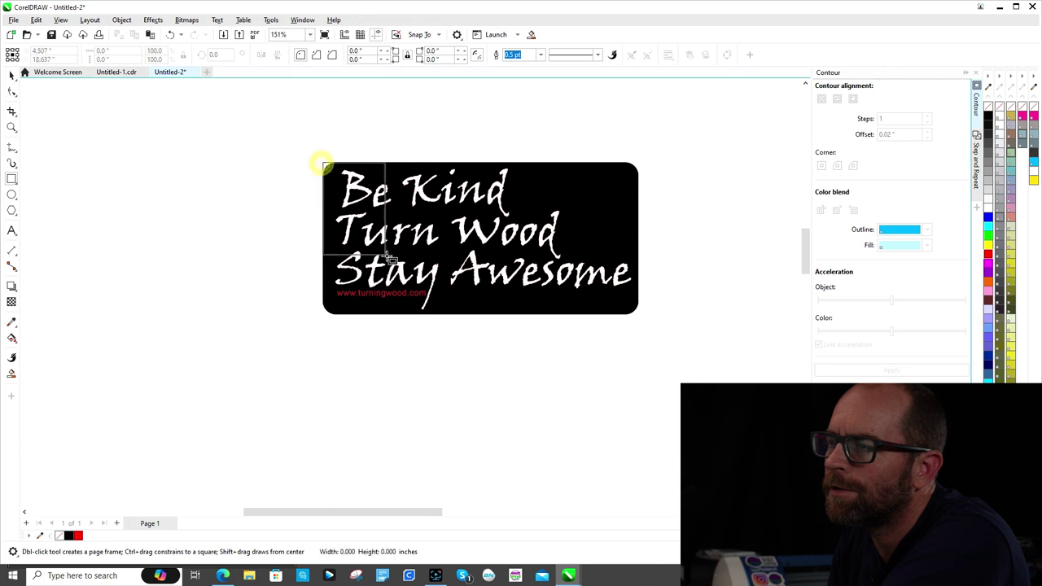
drag(324, 162, 666, 326)
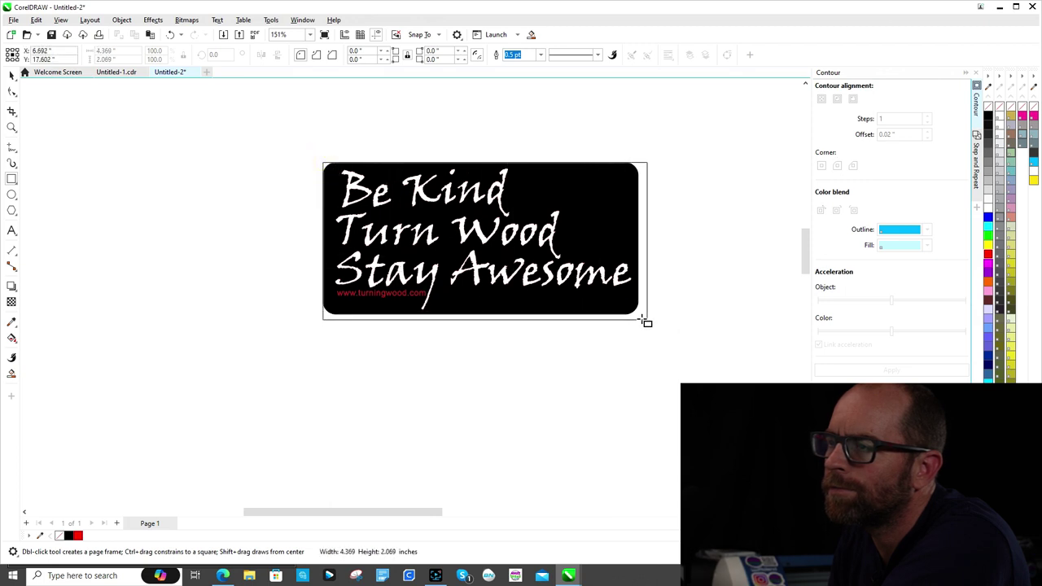
drag(640, 318, 639, 314)
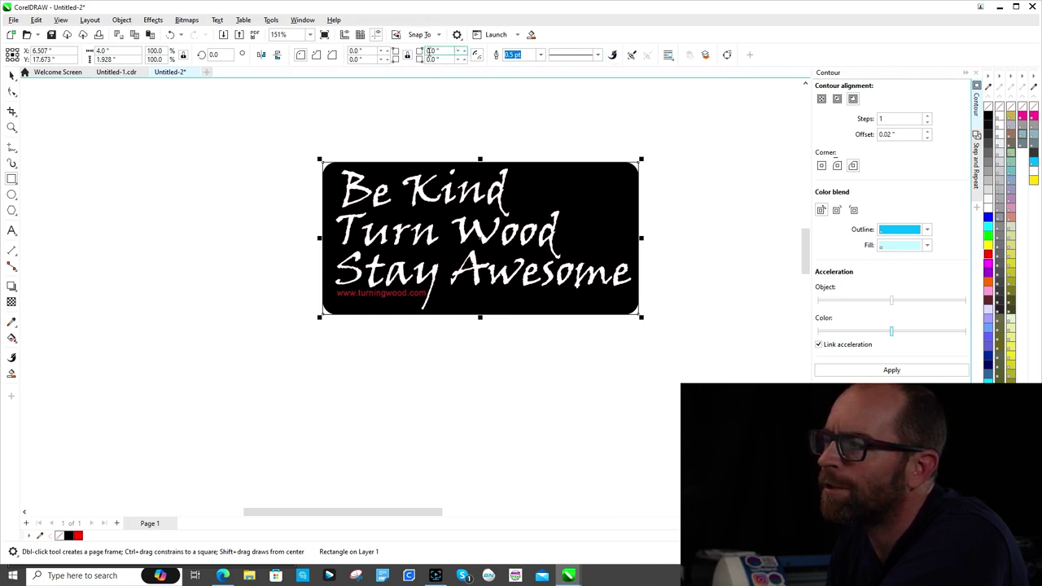
- Round the rectangle's corners to a 0.16" radius
click(465, 52)
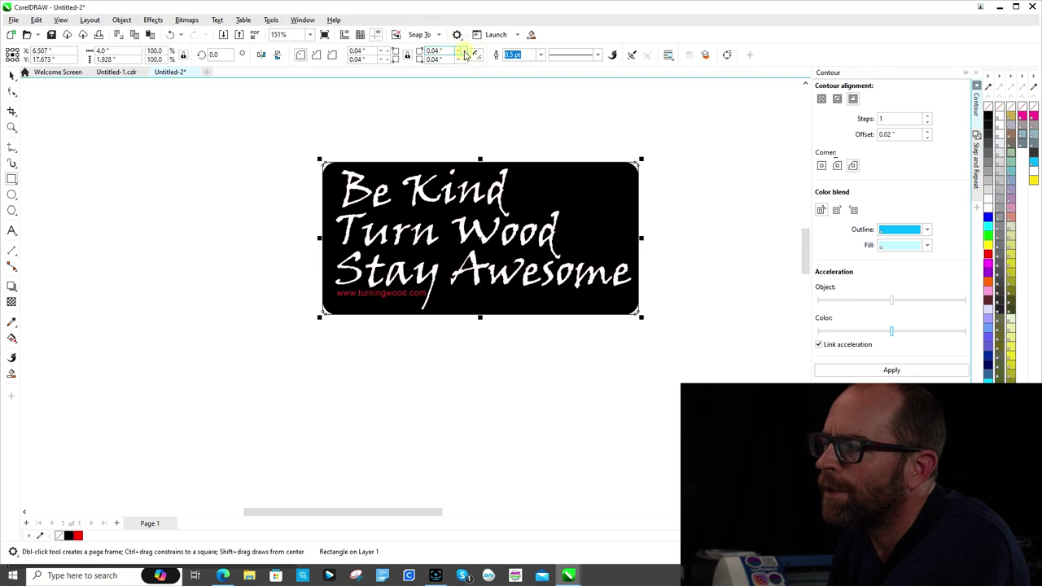
click(465, 51)
scroll(587, 151, up, 4)
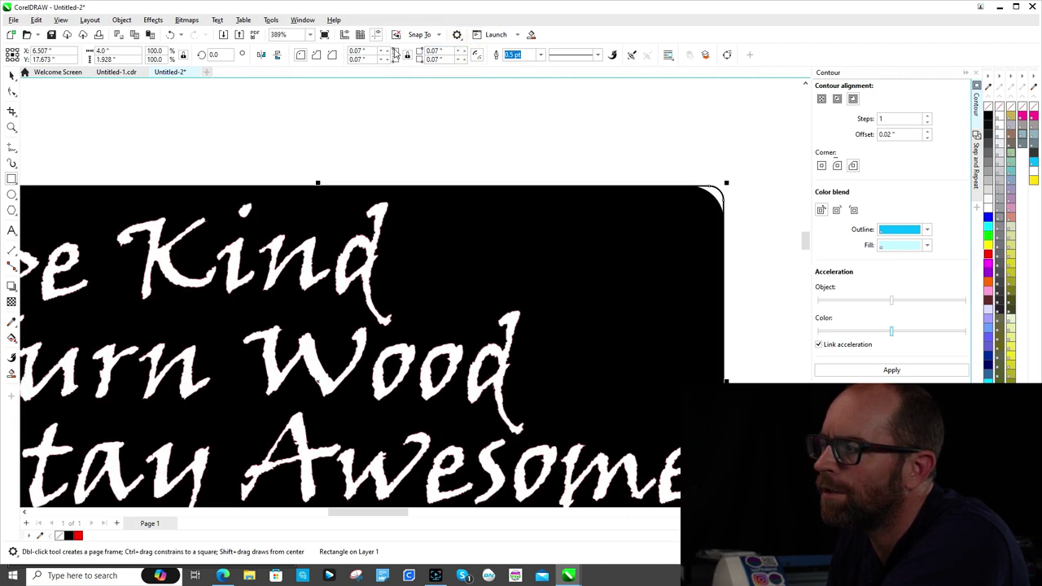
click(463, 51)
click(463, 51)
click(464, 51)
click(463, 51)
click(464, 51)
click(464, 52)
click(464, 51)
click(463, 51)
click(463, 51)
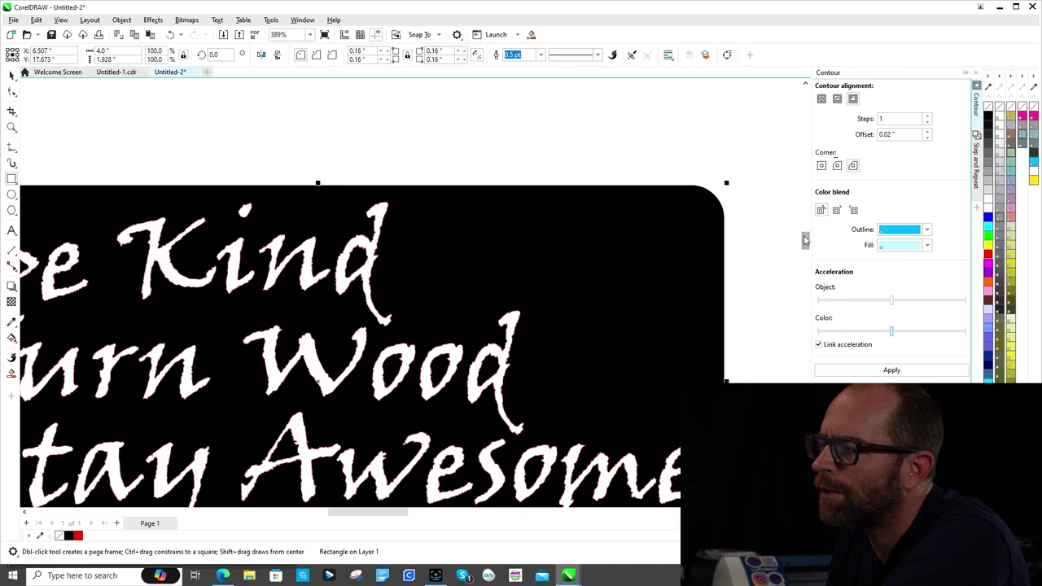
drag(805, 239, 806, 253)
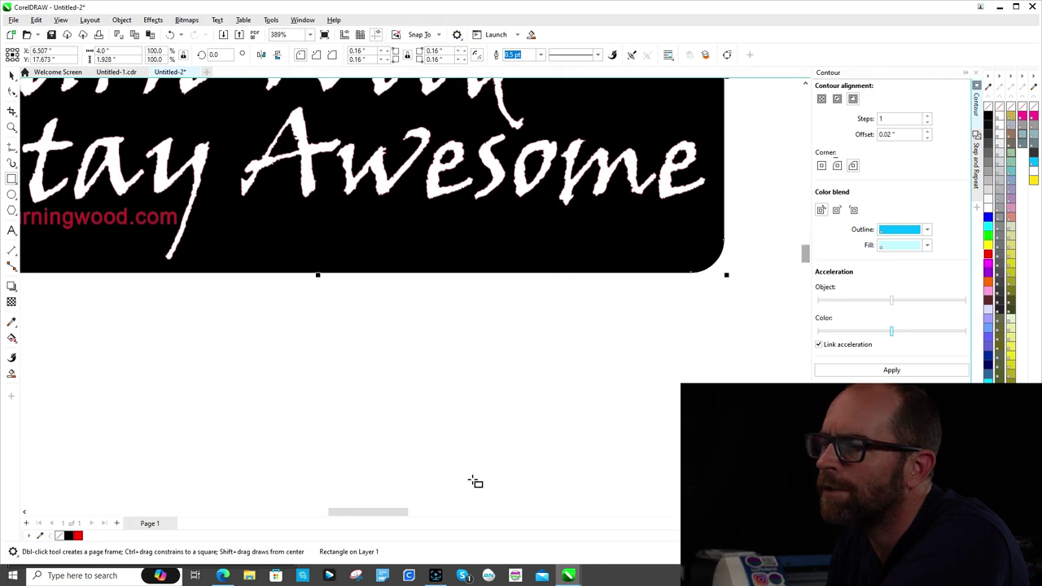
drag(409, 514, 384, 513)
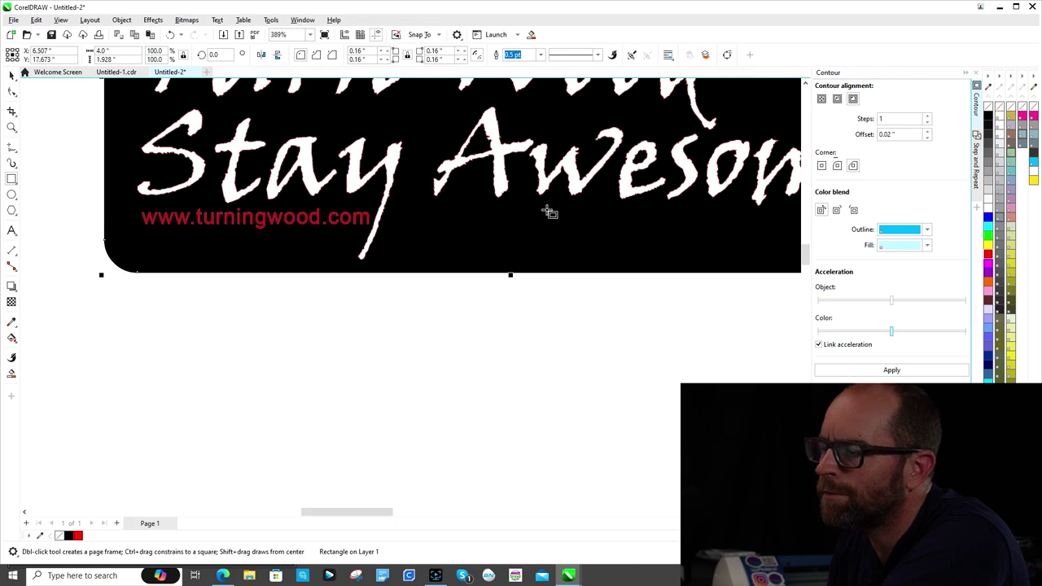
scroll(549, 211, down, 2)
drag(806, 253, 806, 241)
scroll(626, 220, down, 2)
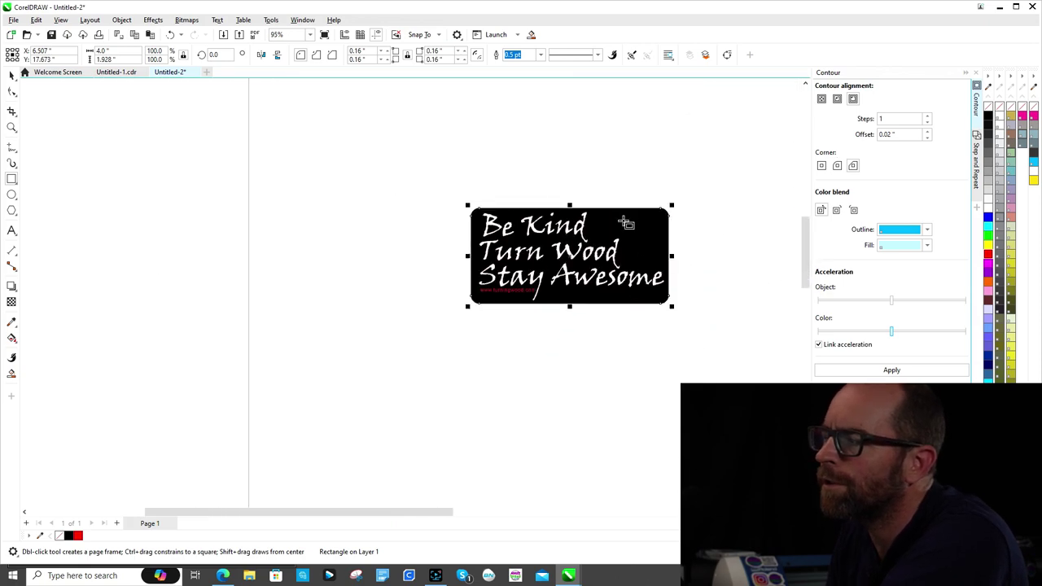
click(13, 74)
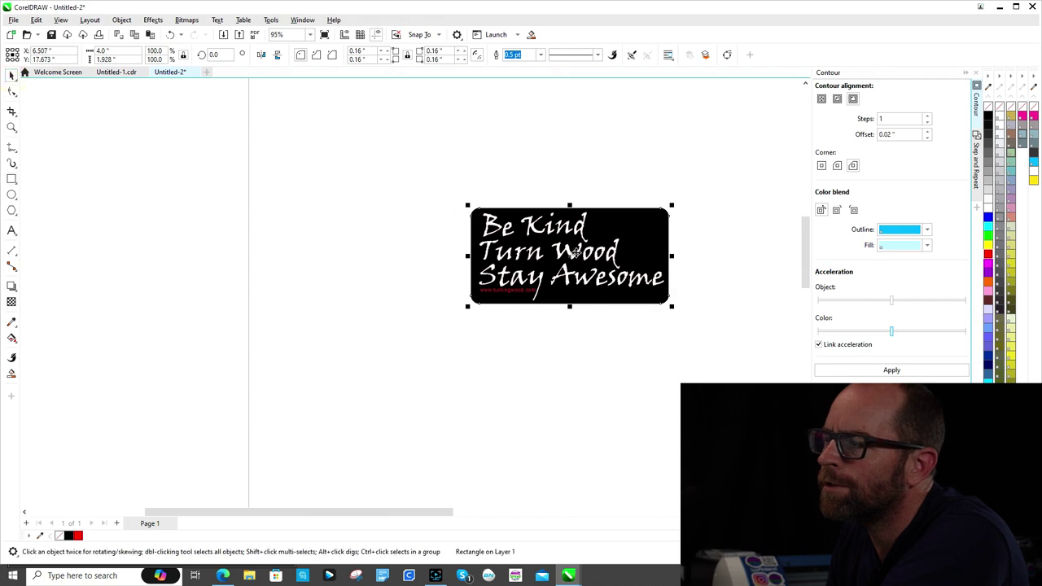
- Move the rounded rectangle left of the sign and paste a duplicate below it
drag(571, 256, 355, 230)
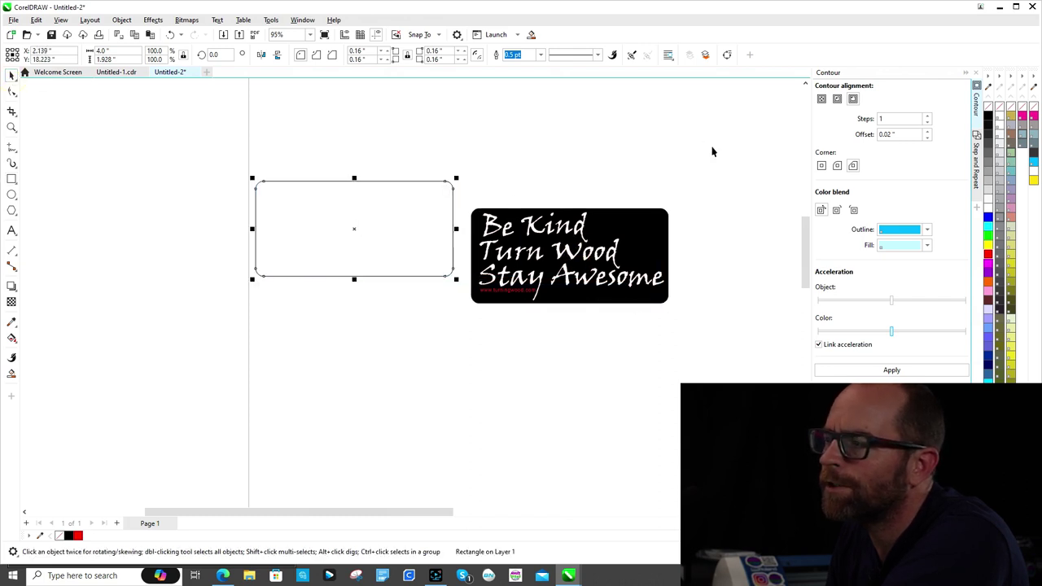
right_click(355, 227)
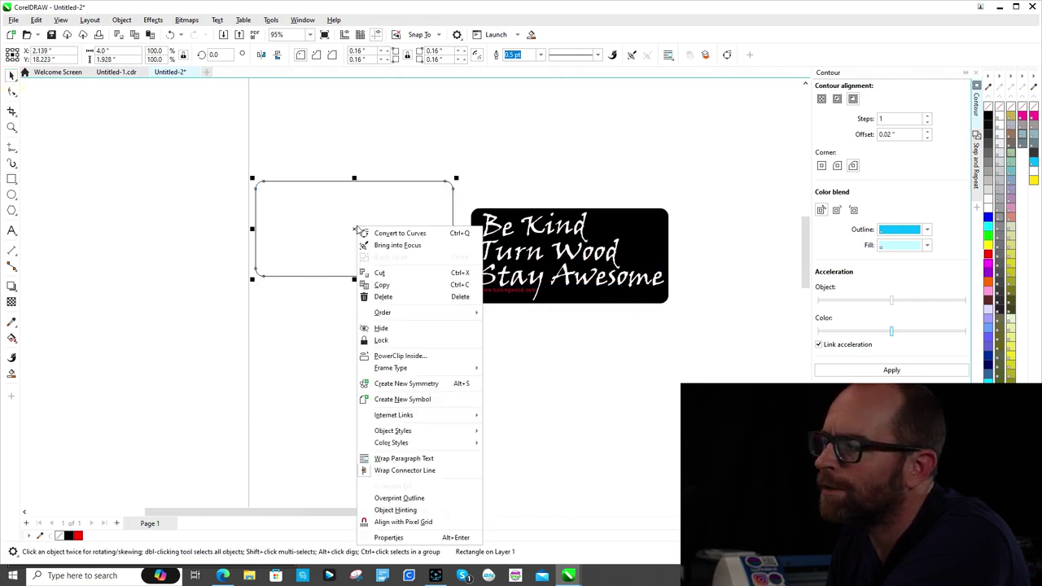
click(395, 285)
right_click(408, 344)
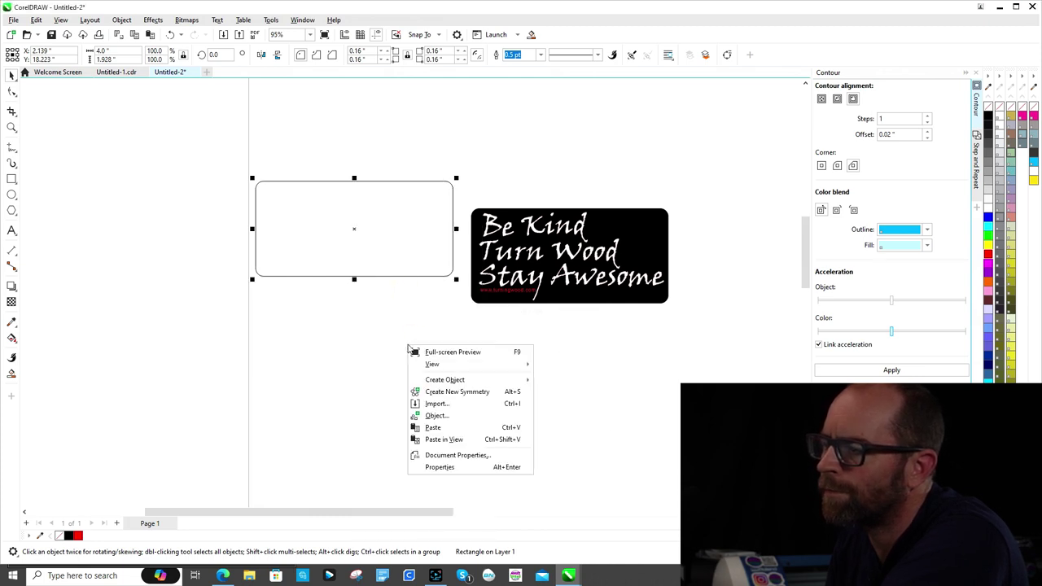
click(463, 440)
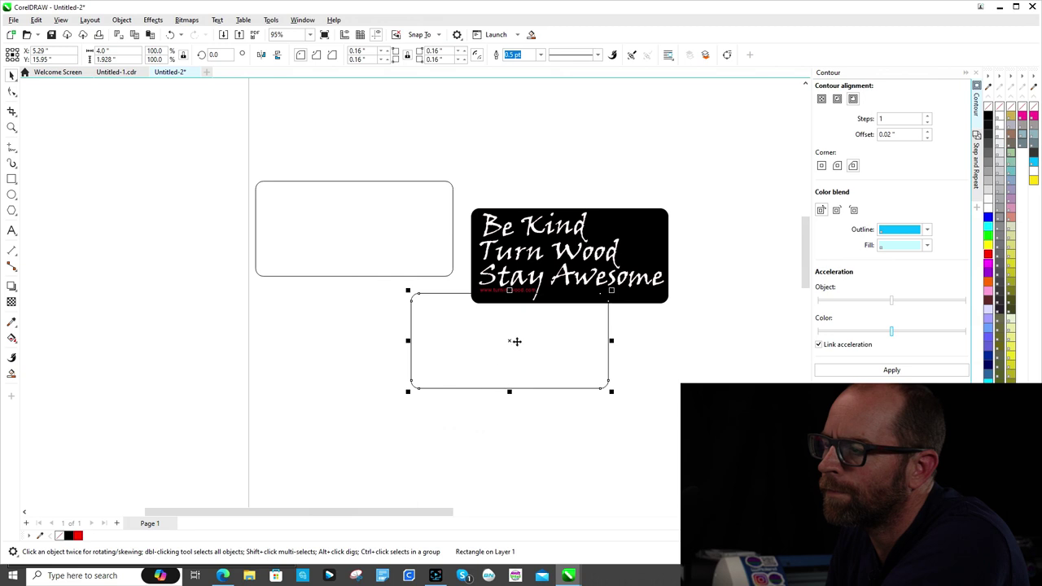
drag(515, 342, 397, 393)
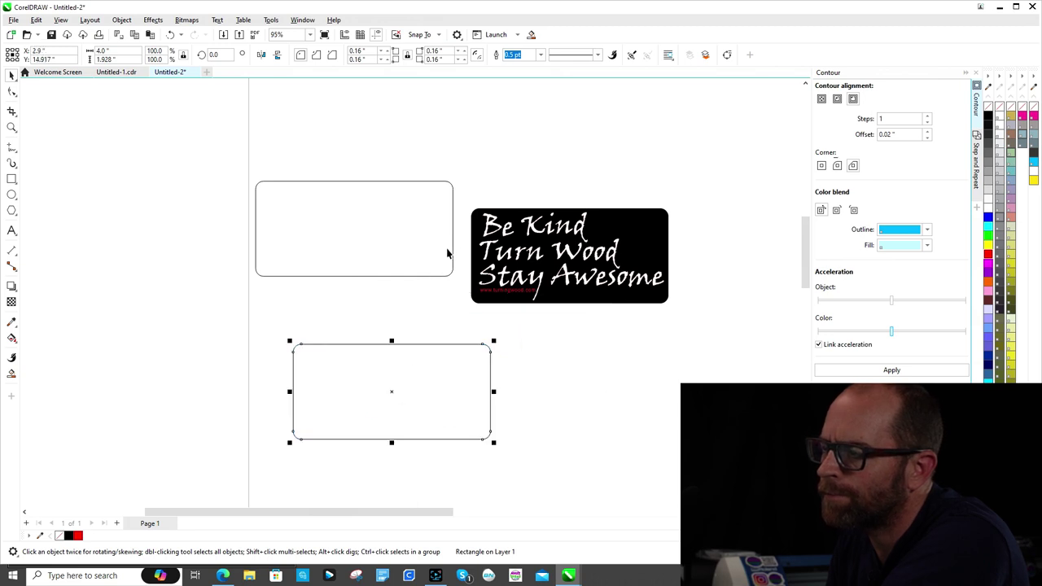
click(453, 251)
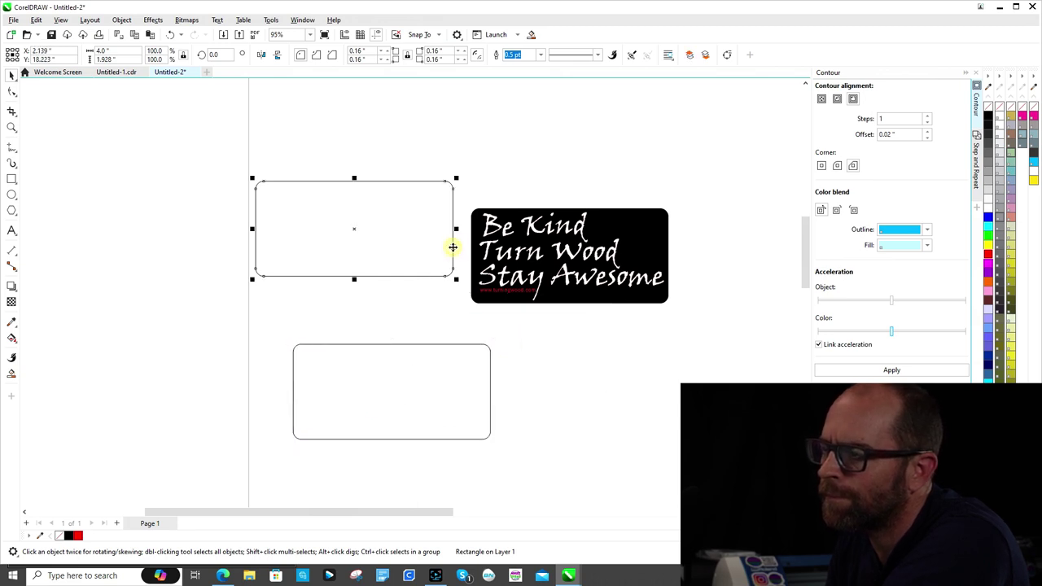
- Give the upper rounded rectangle a cyan PerfCutContour hairline outline
right_click(1034, 163)
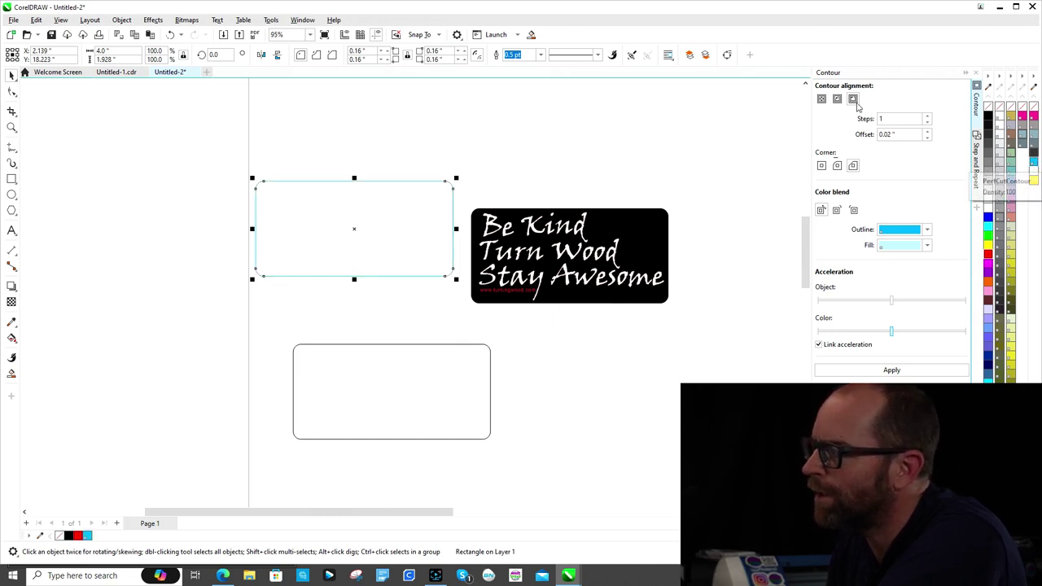
click(540, 55)
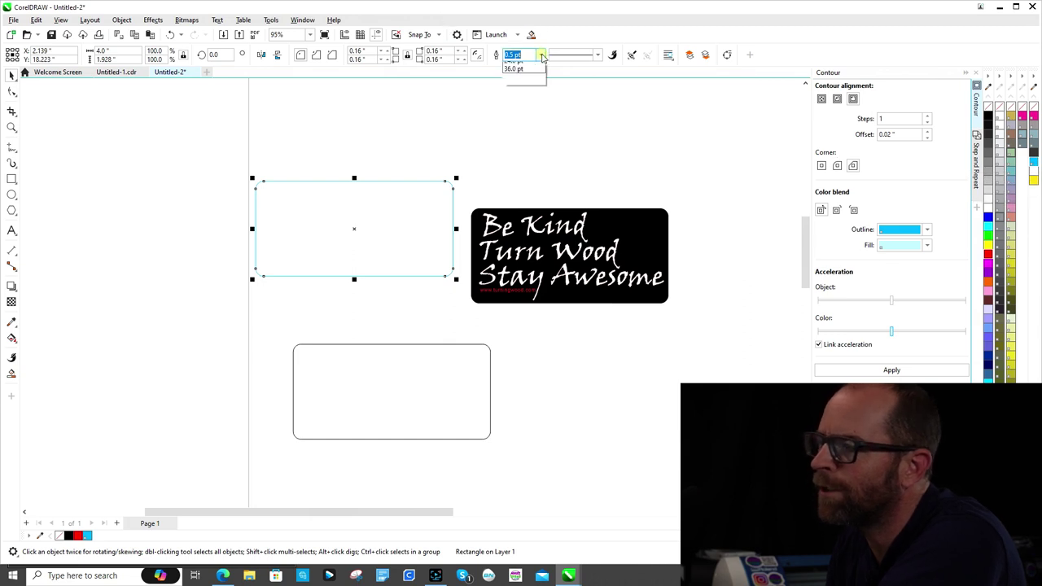
click(529, 75)
click(494, 134)
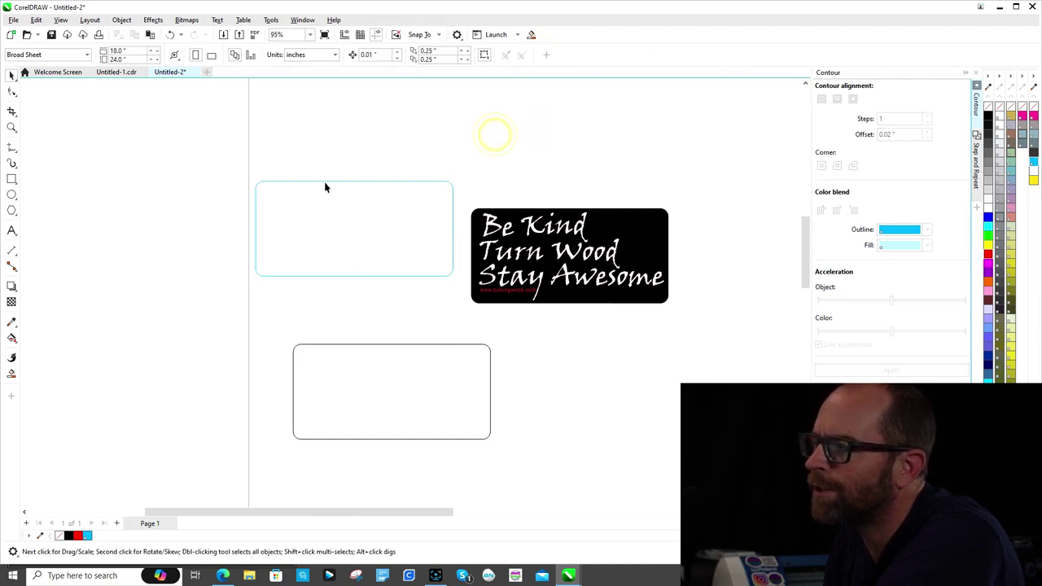
click(454, 345)
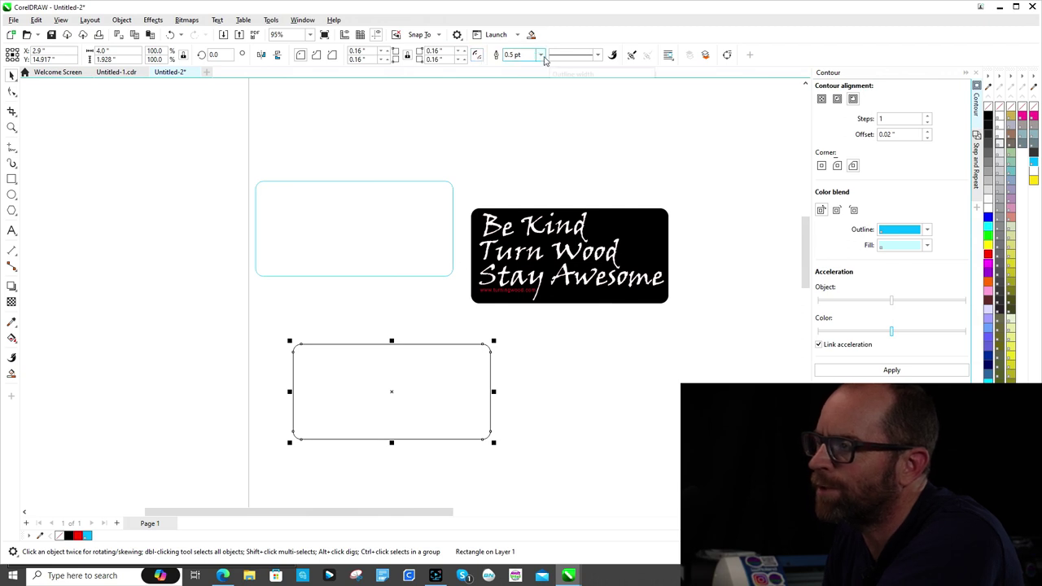
- Set the lower rectangle's outline to 10.0 pt and move it over the sign
click(541, 55)
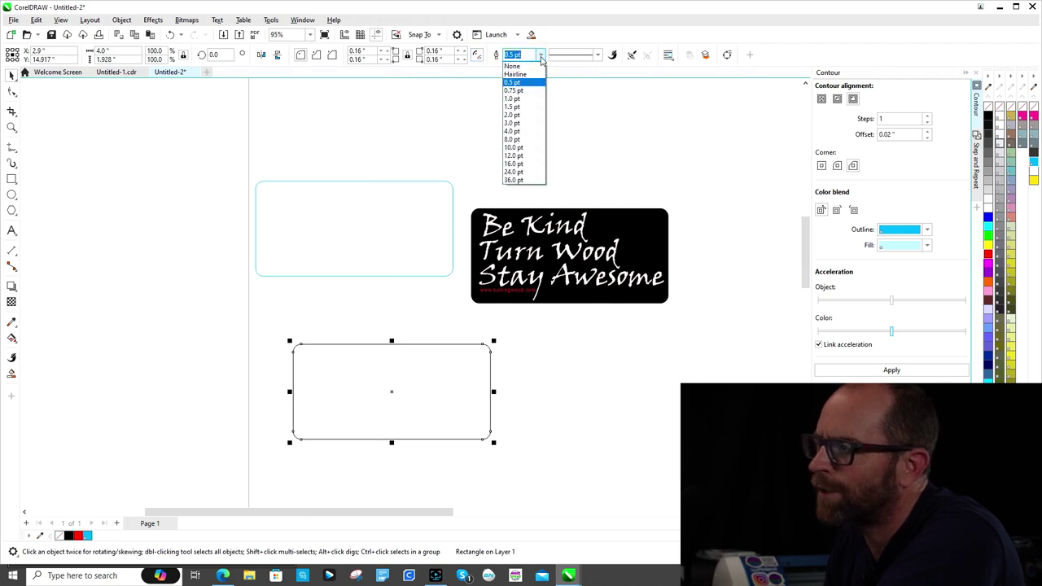
click(523, 156)
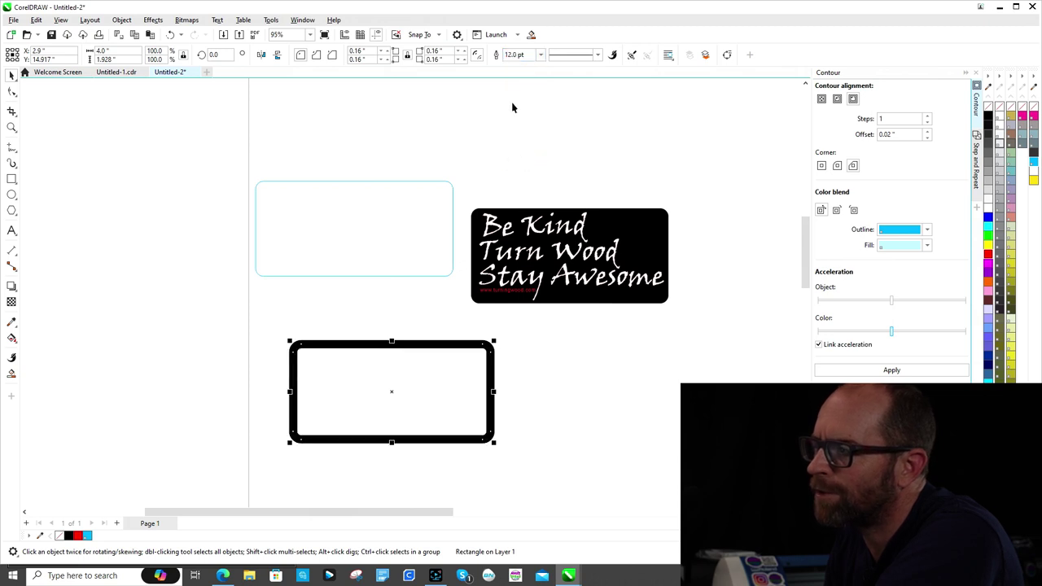
click(541, 55)
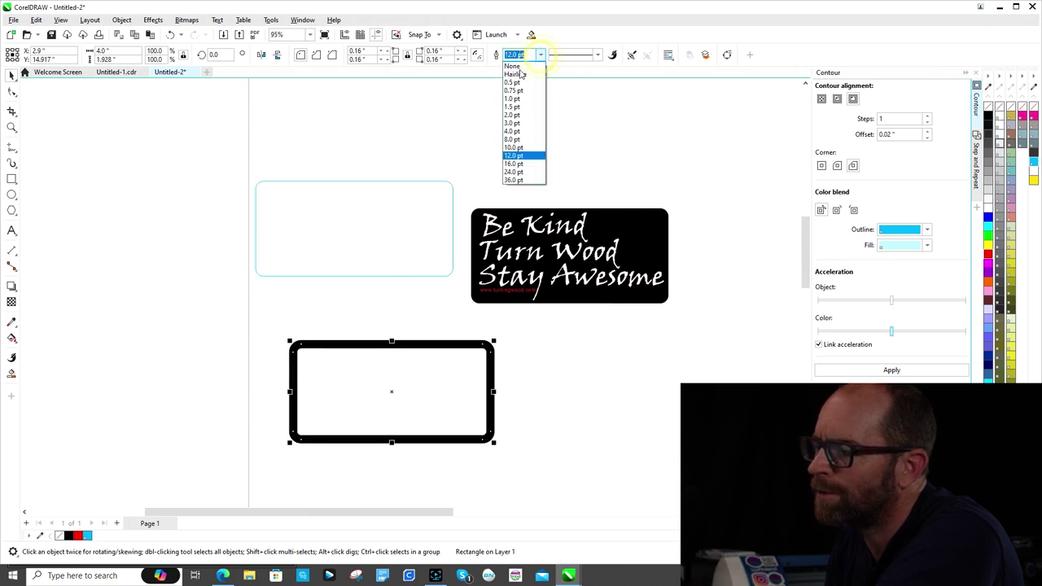
click(515, 149)
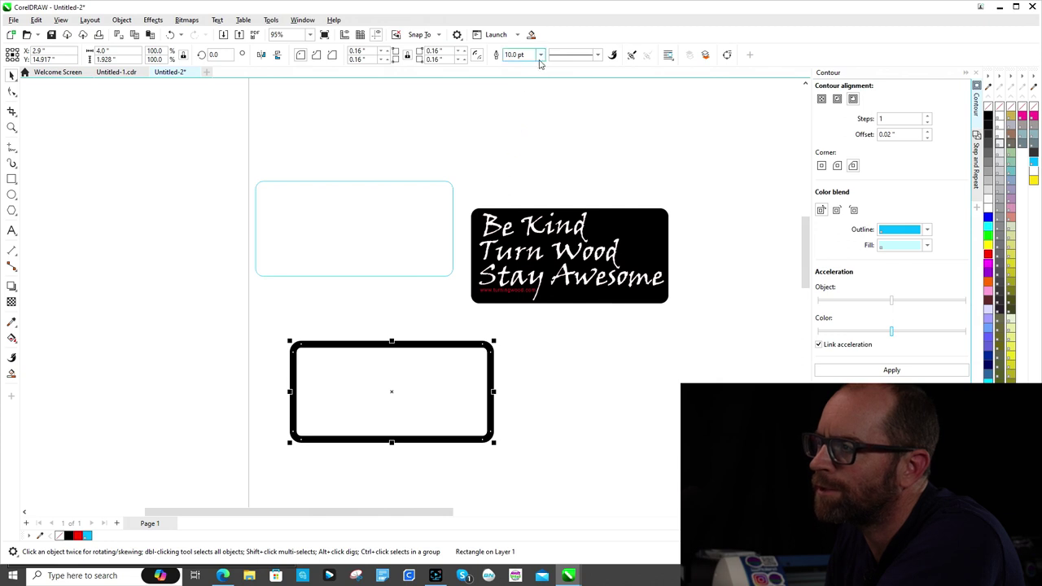
click(567, 192)
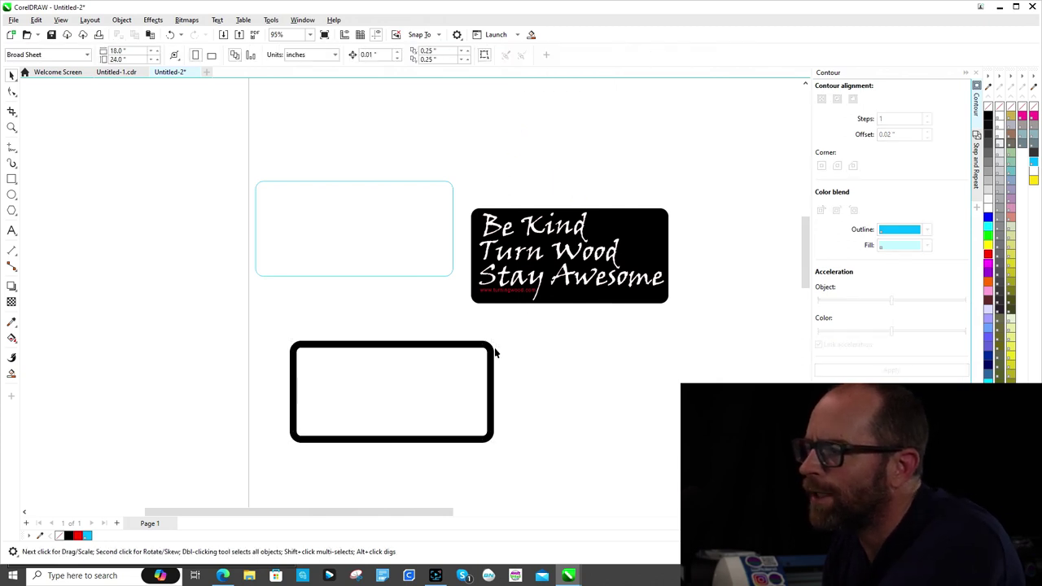
drag(491, 356, 612, 273)
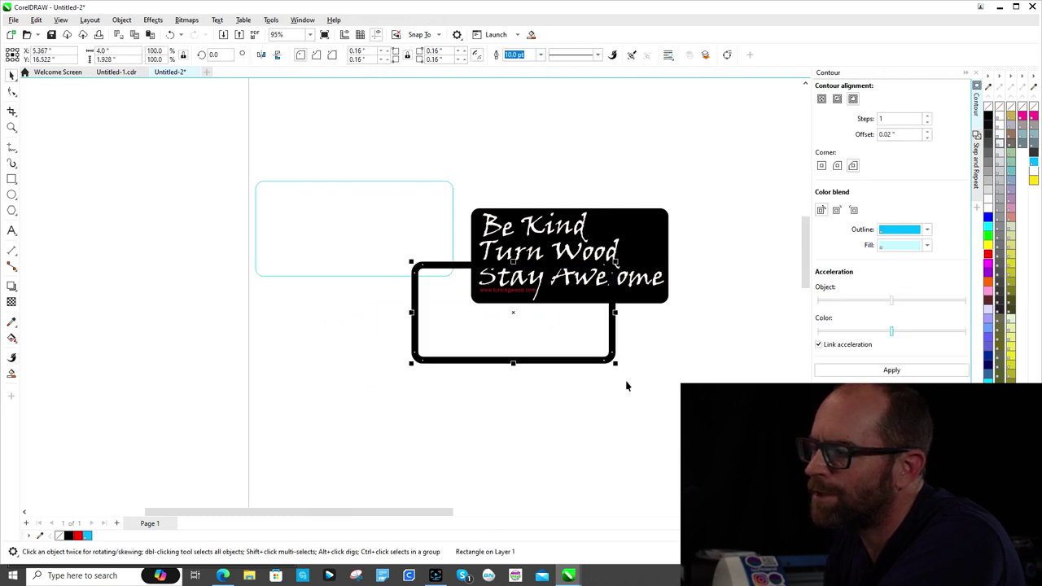
- Send the black rectangle To Back of Page, behind the sign image, and reselect it
right_click(612, 345)
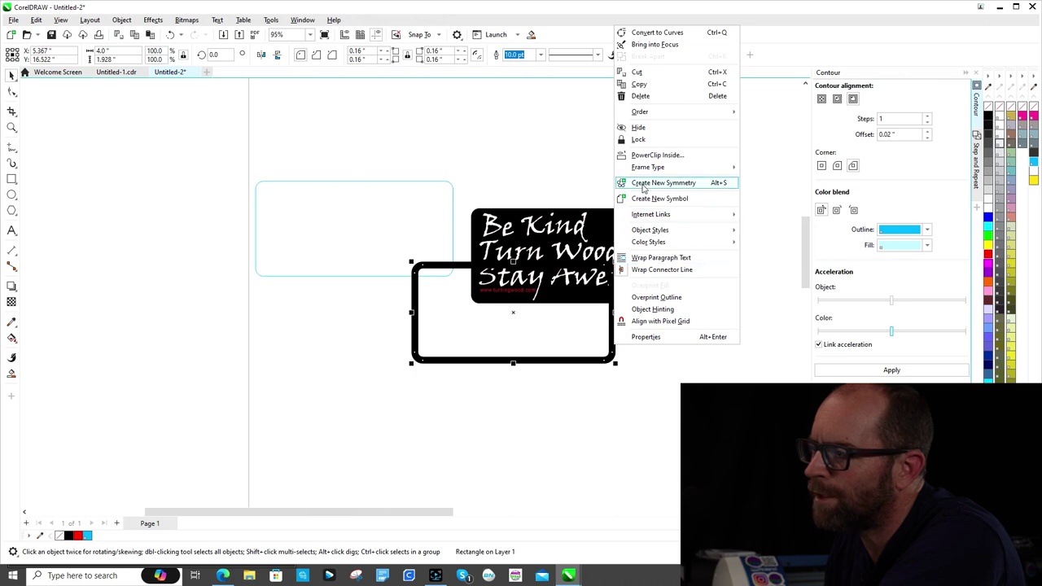
mouse_move(665, 112)
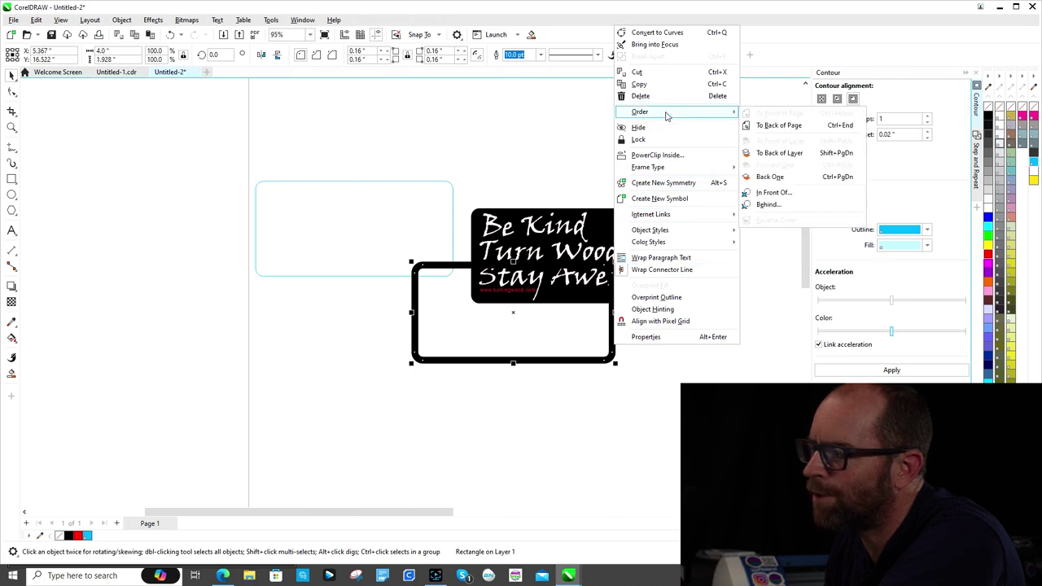
click(790, 128)
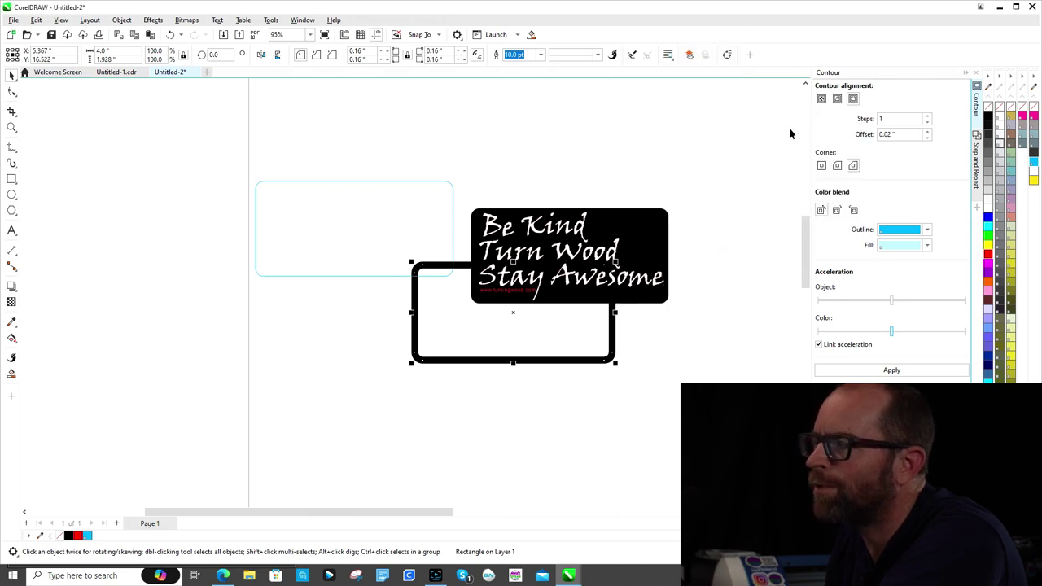
click(520, 157)
click(461, 266)
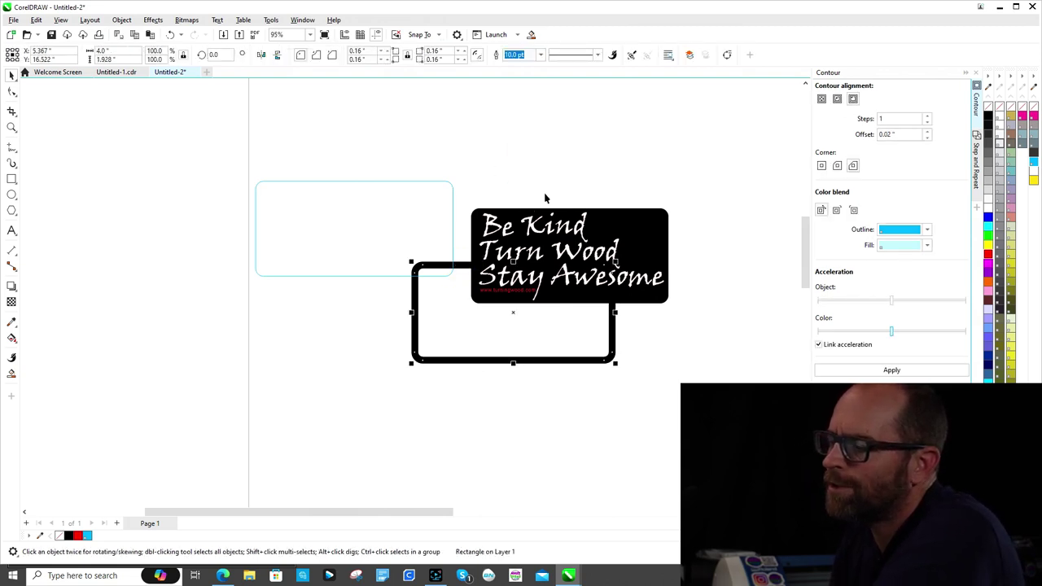
- Select the sign with the black rectangle and align their centres using C and E
shift+click(624, 230)
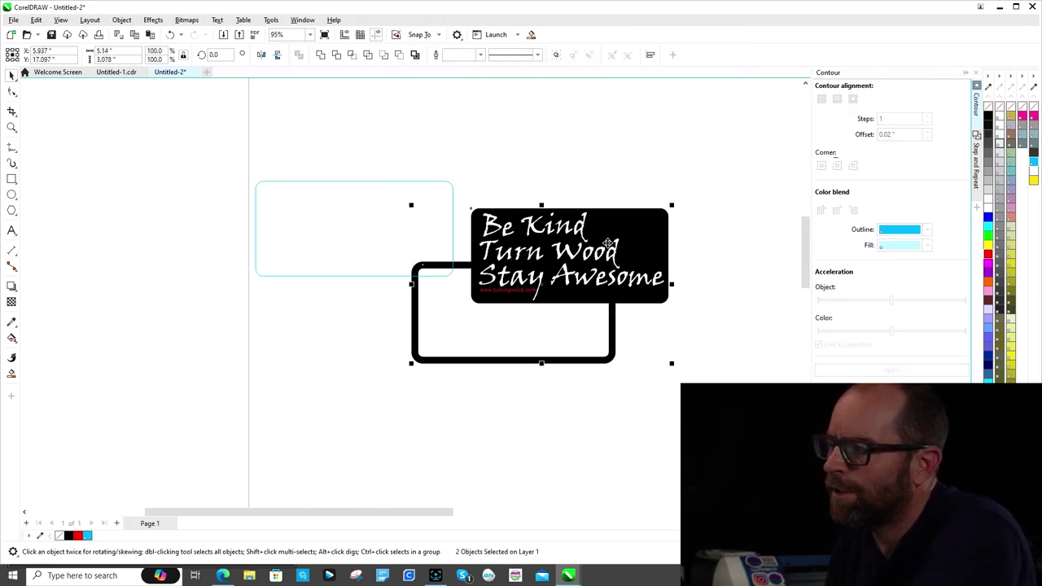
key(c)
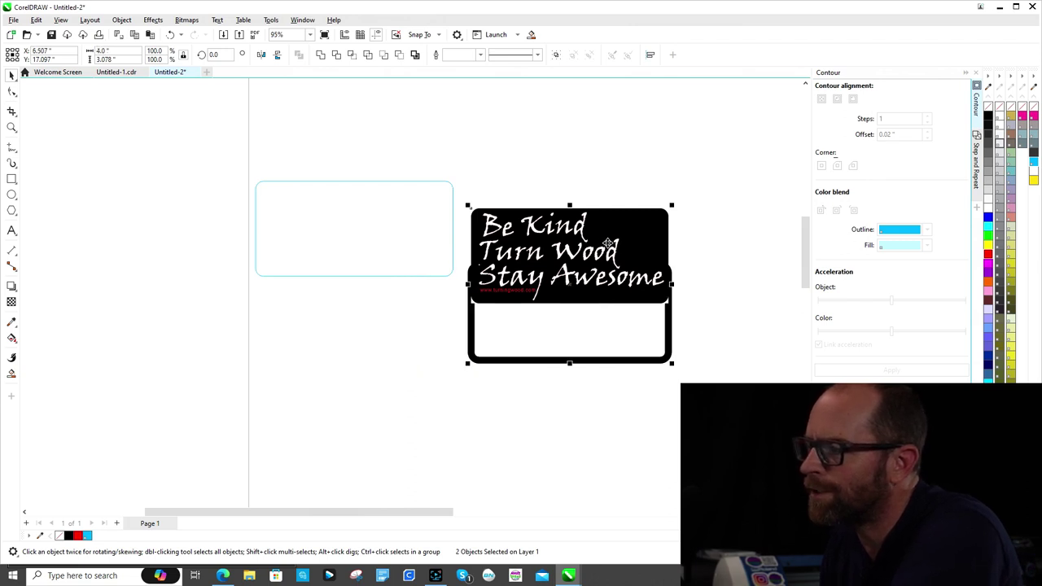
key(e)
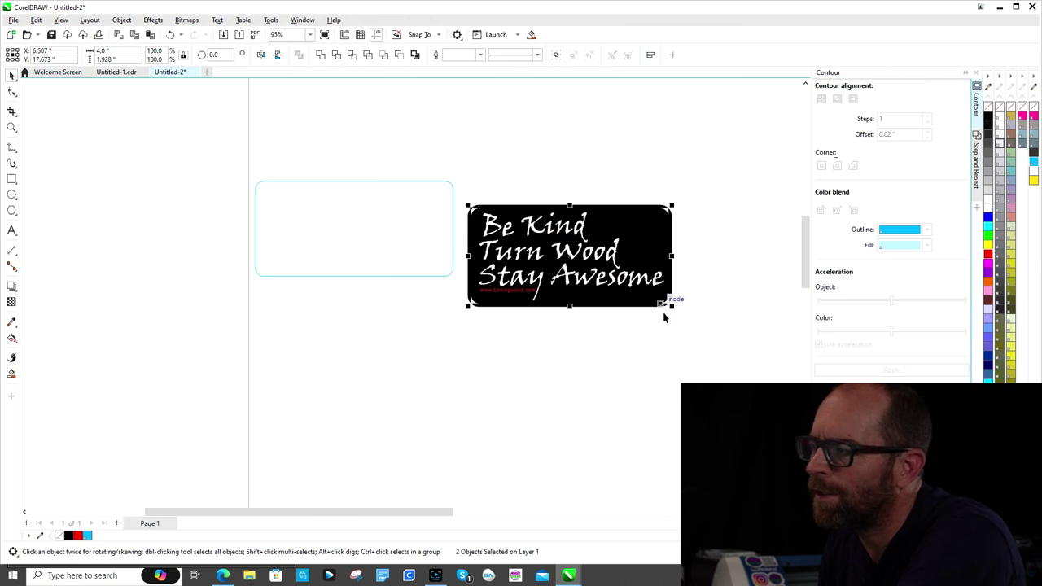
- Send the sign bitmap To Back of Page so the black rounded border covers its edges
click(710, 278)
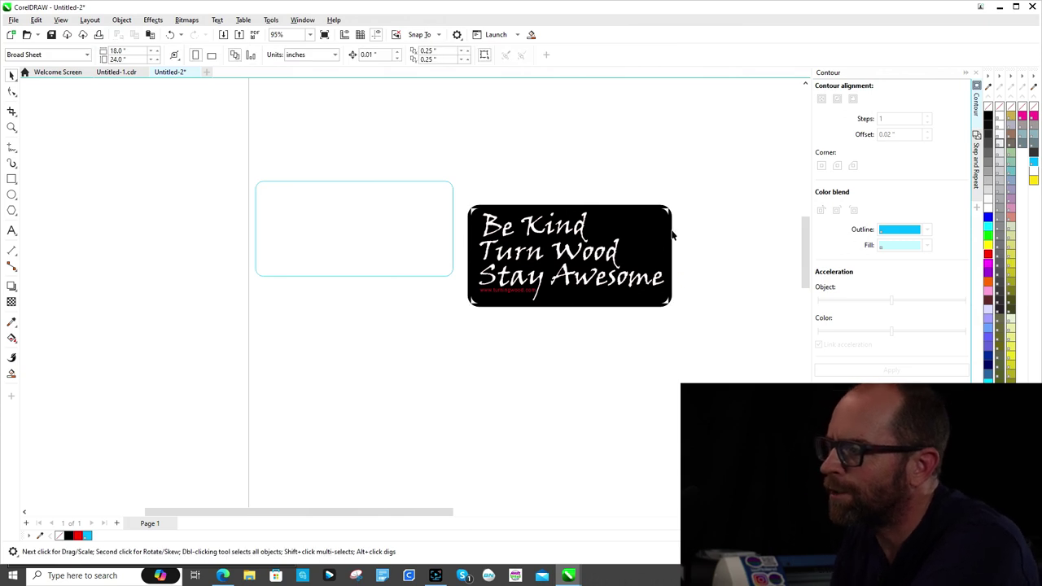
click(595, 236)
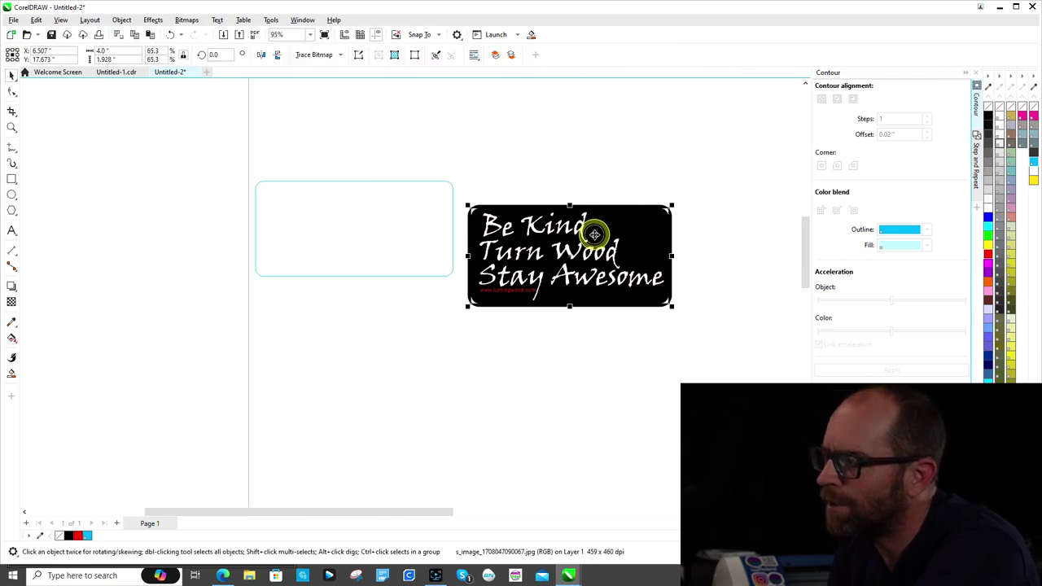
right_click(596, 236)
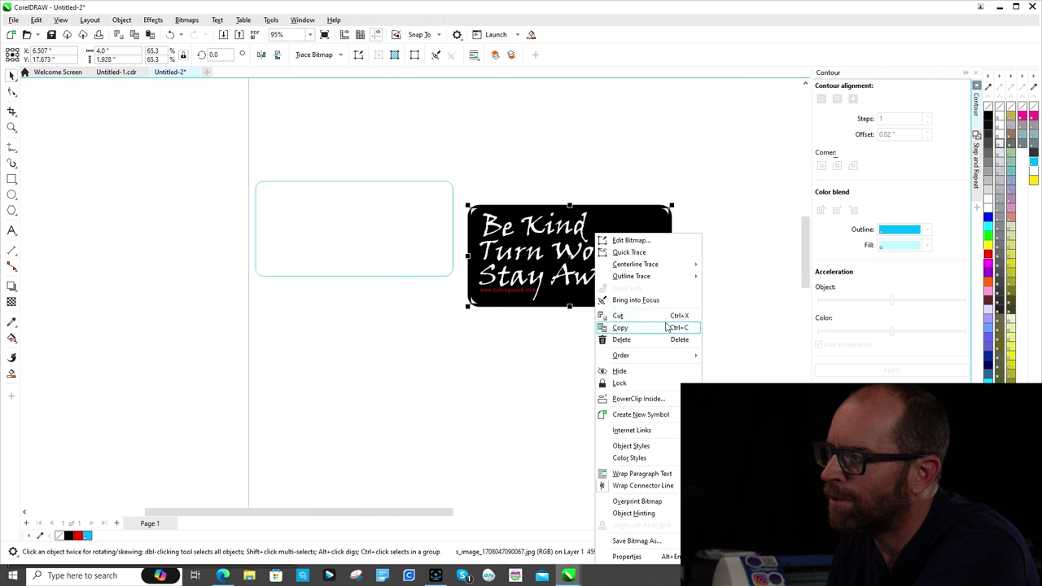
mouse_move(675, 356)
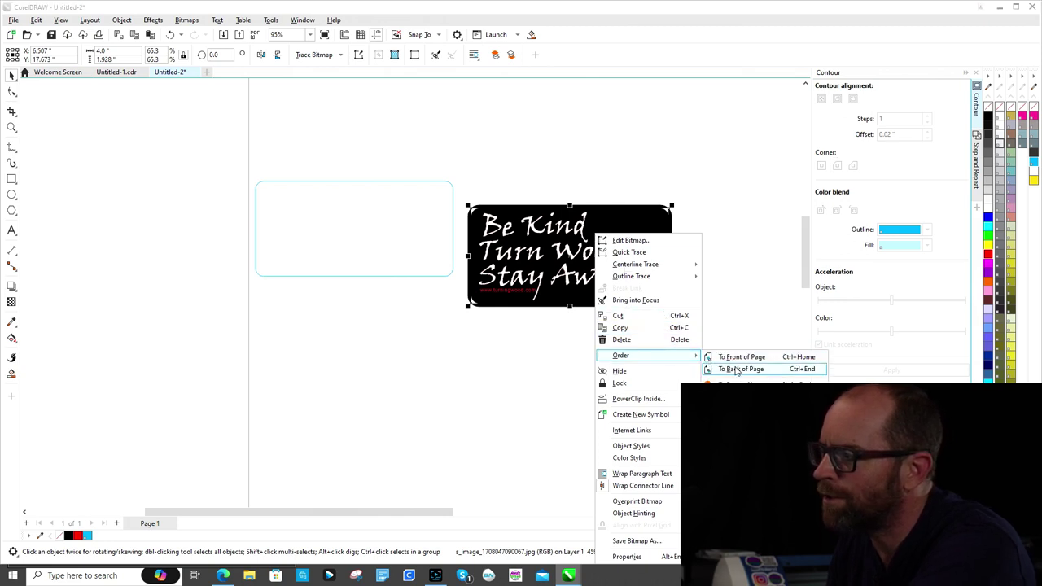
click(743, 369)
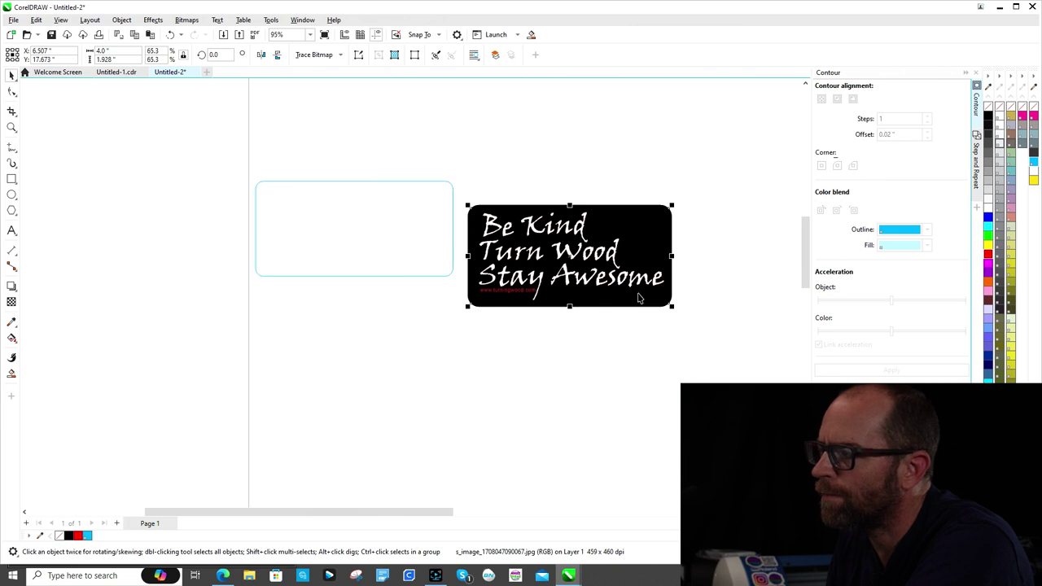
click(619, 383)
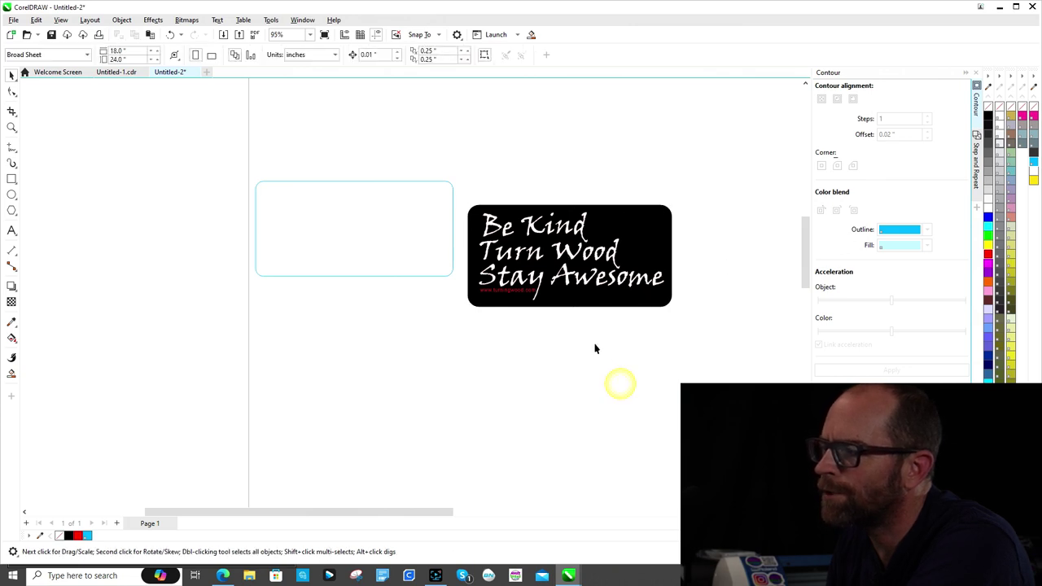
key(ctrl+a)
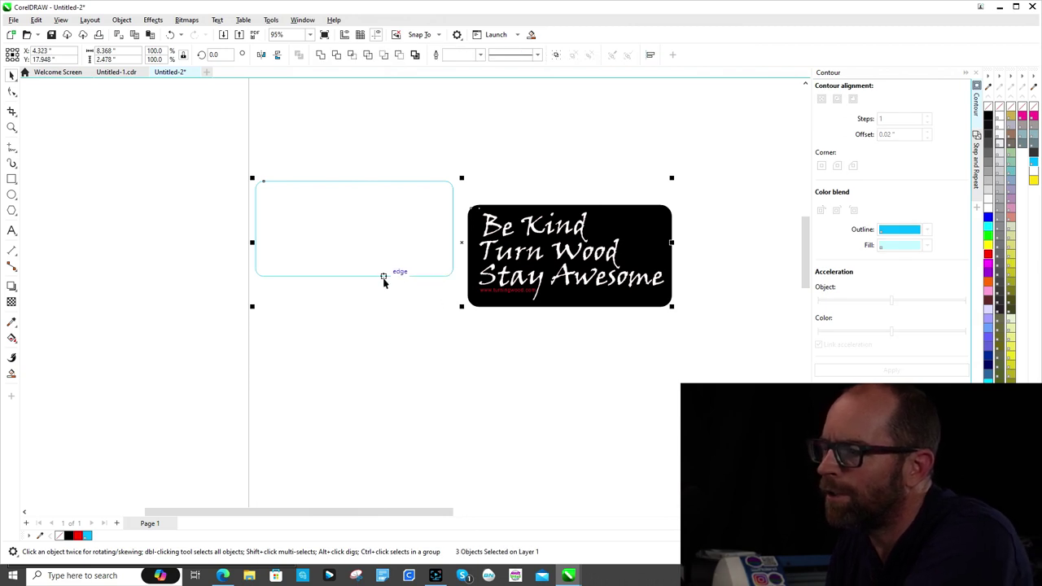
- Group the sign image with its thick black rounded border, leaving the blue outline out
shift+click(383, 277)
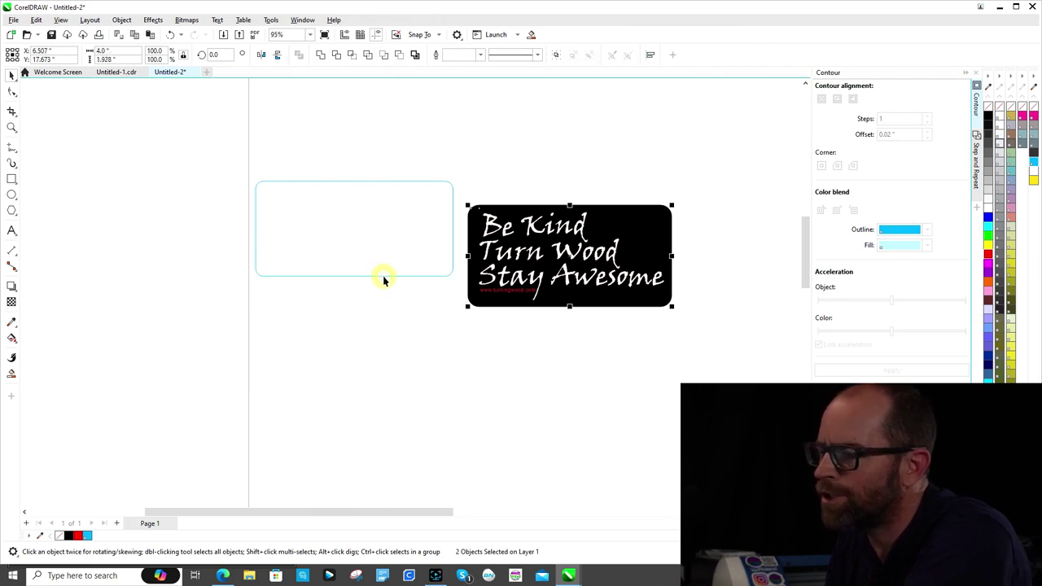
right_click(555, 240)
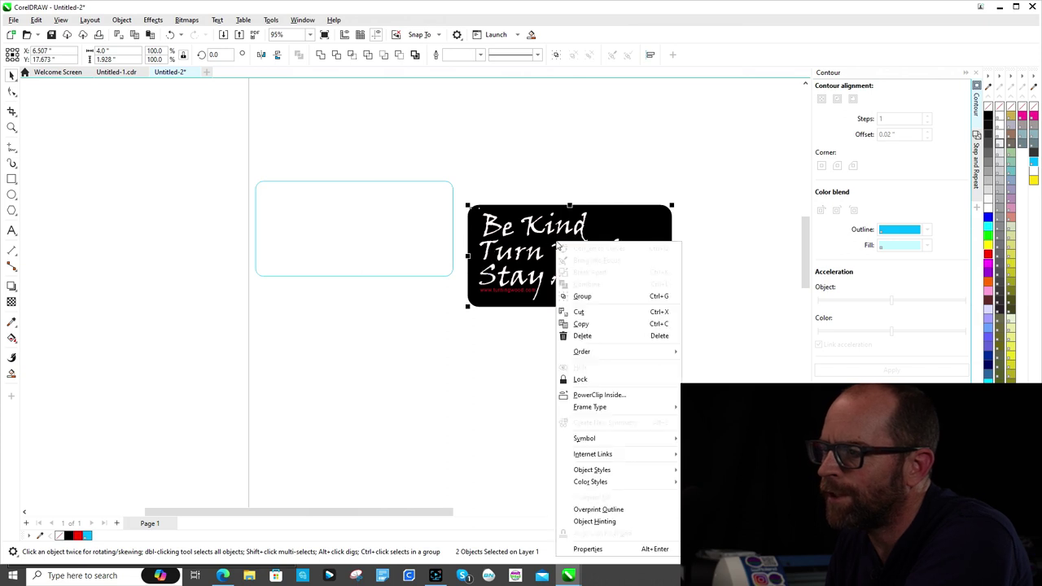
click(613, 298)
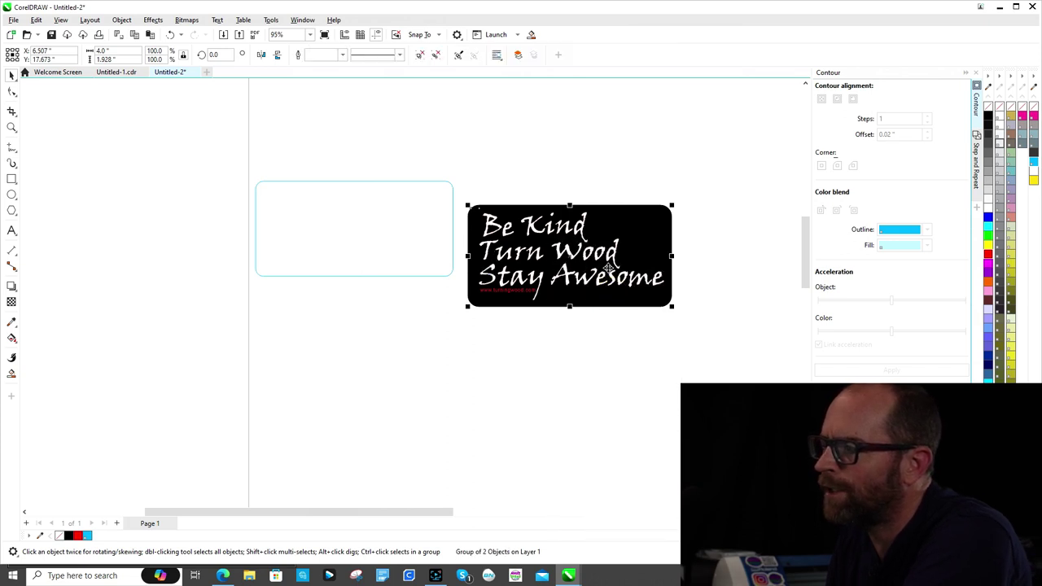
scroll(669, 214, up, 3)
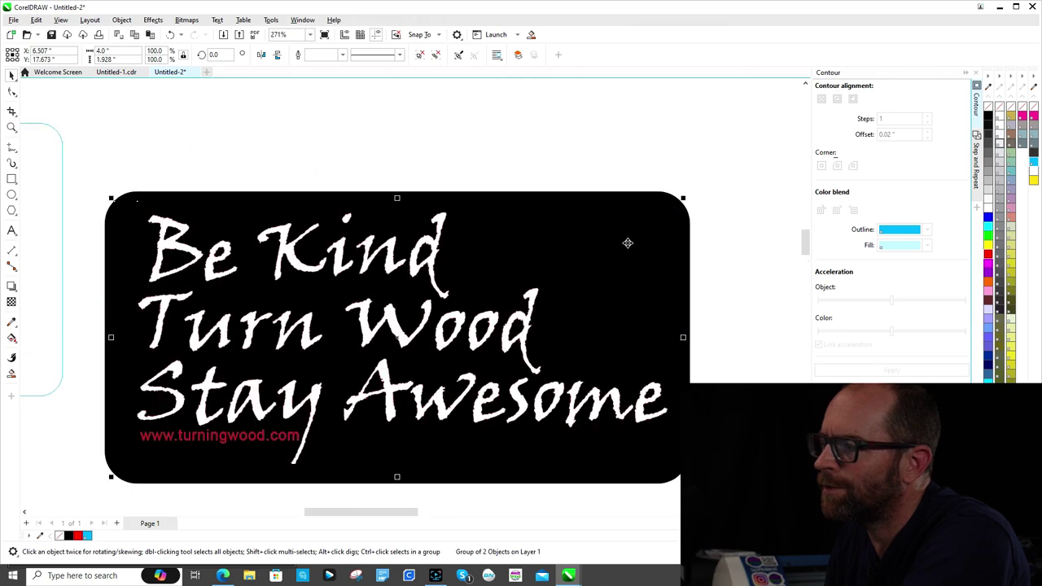
scroll(605, 228, down, 3)
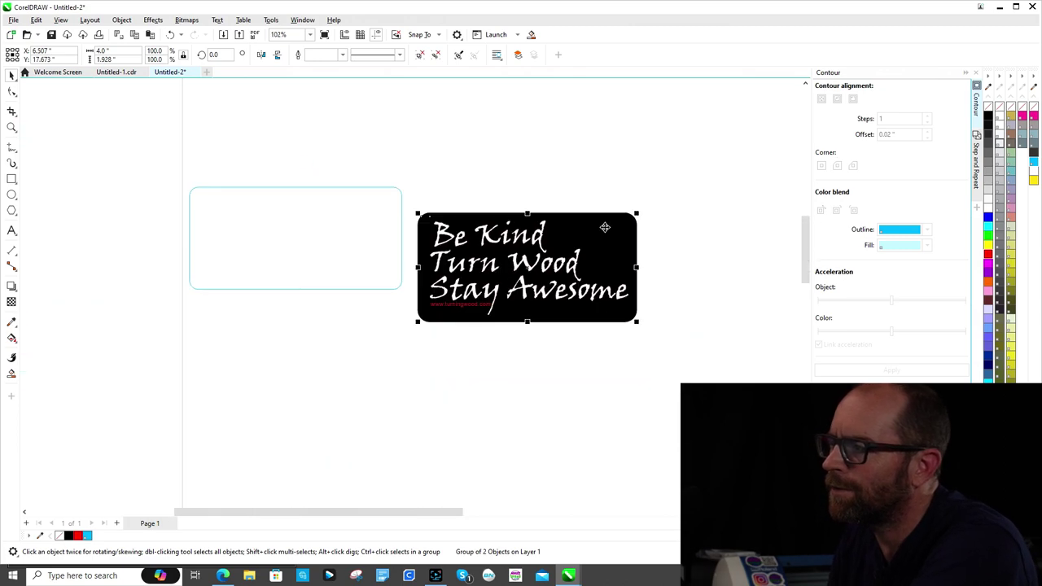
click(553, 150)
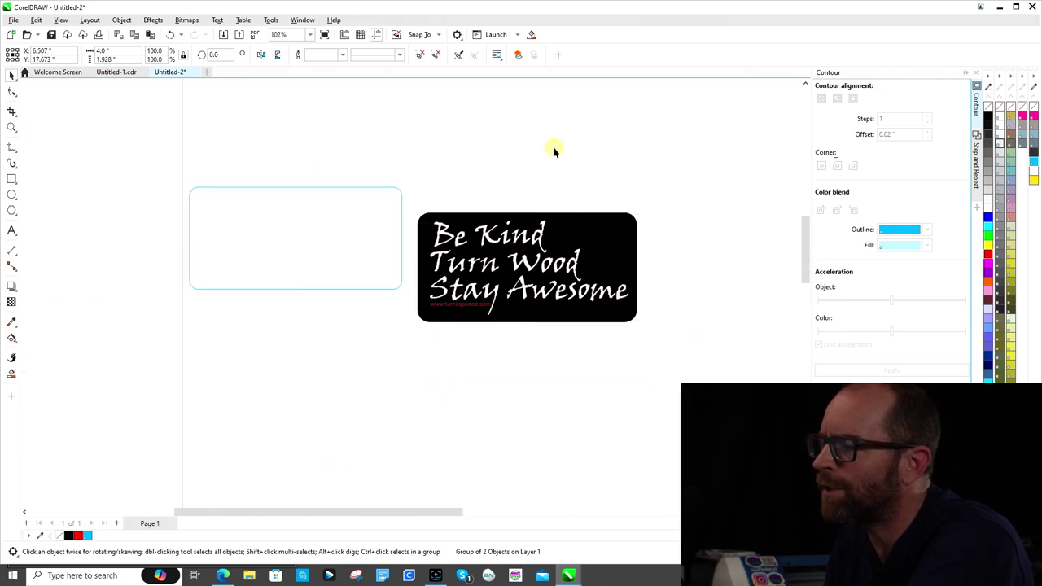
- Align the cyan outline's horizontal and vertical centres with the grouped black sign
click(401, 199)
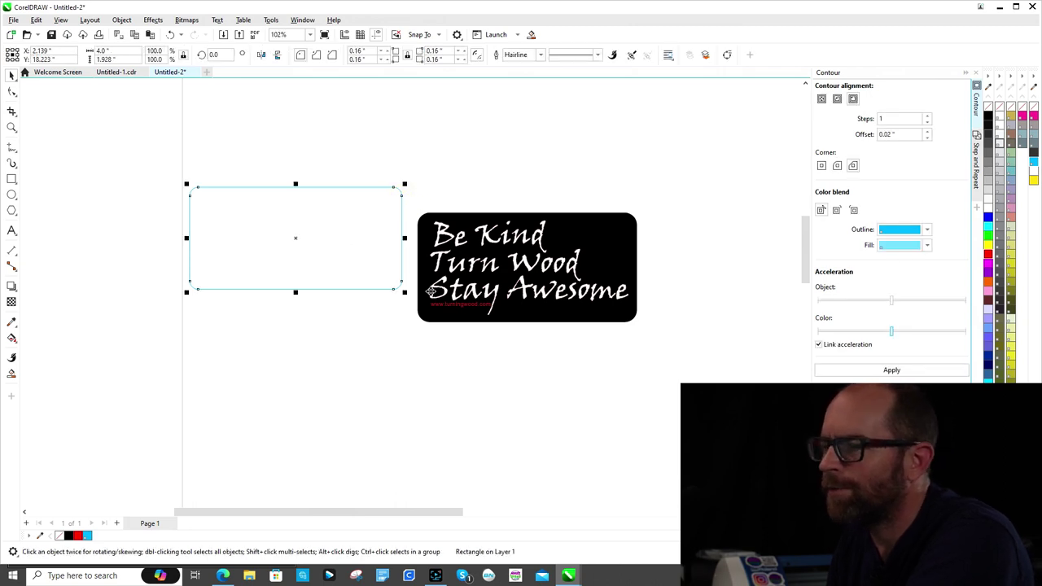
shift+click(603, 249)
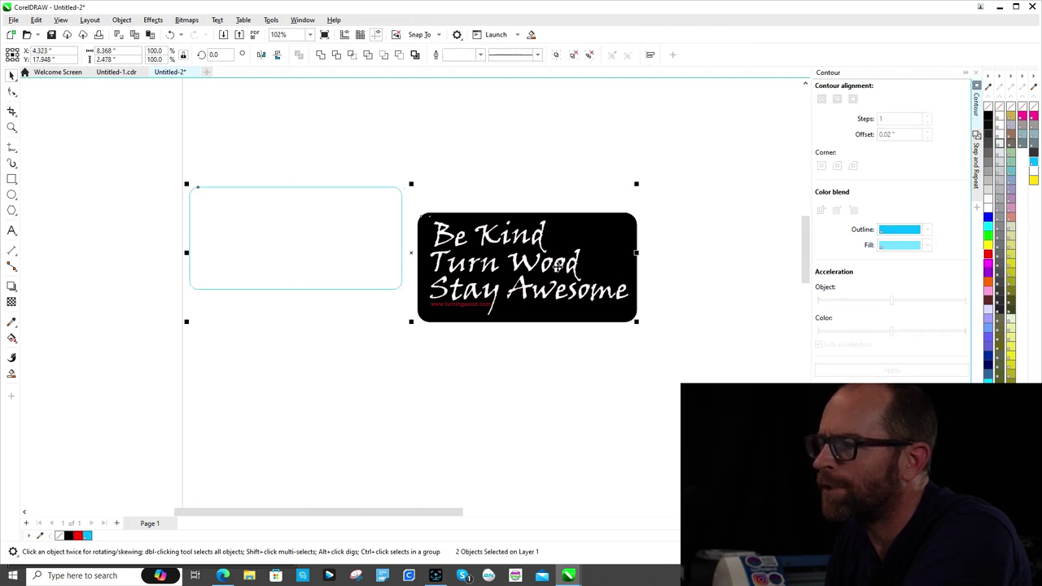
key(c)
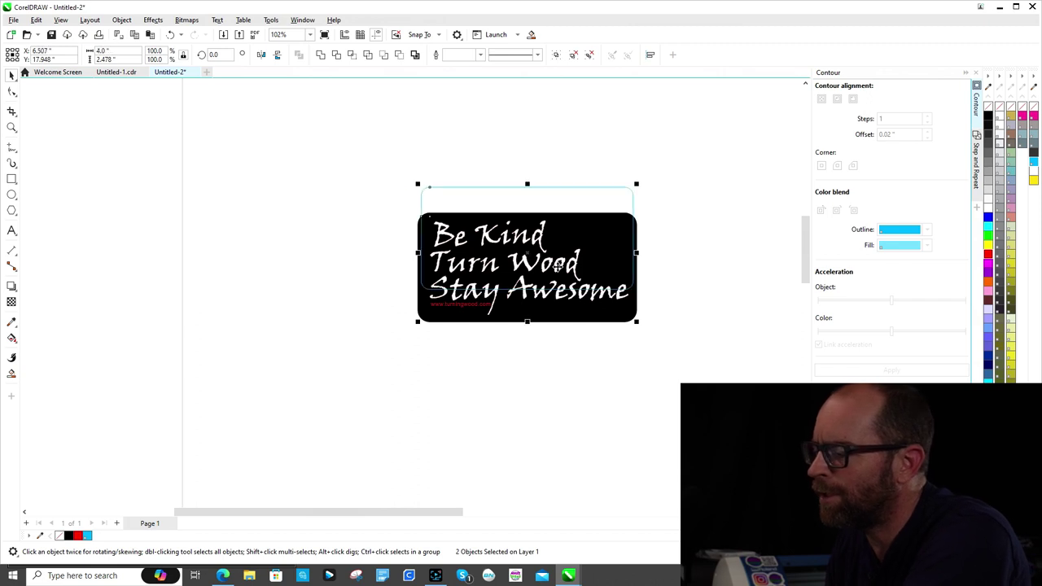
key(e)
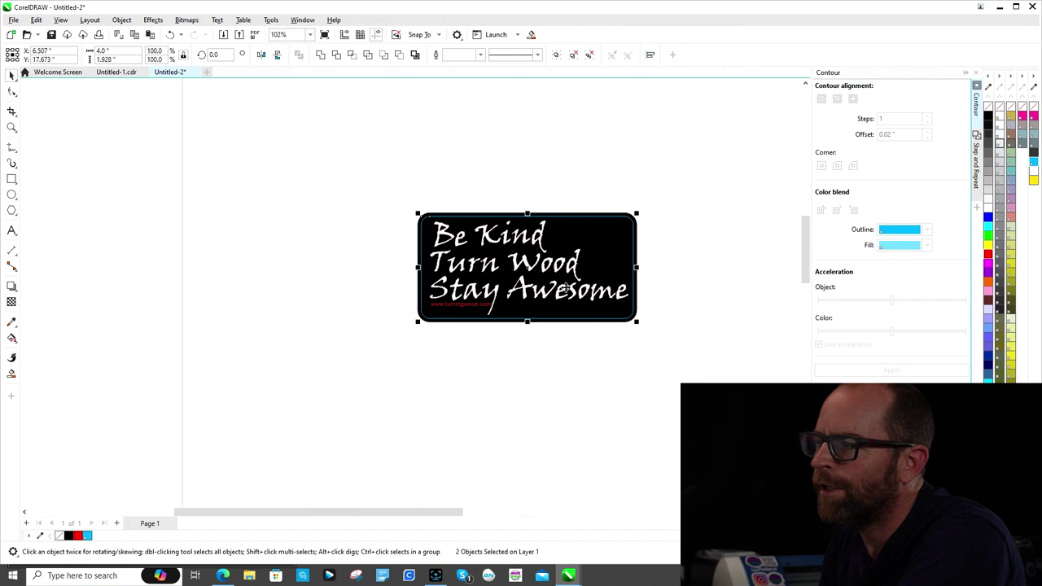
- Group the light blue cut outline together with the black sign
click(100, 60)
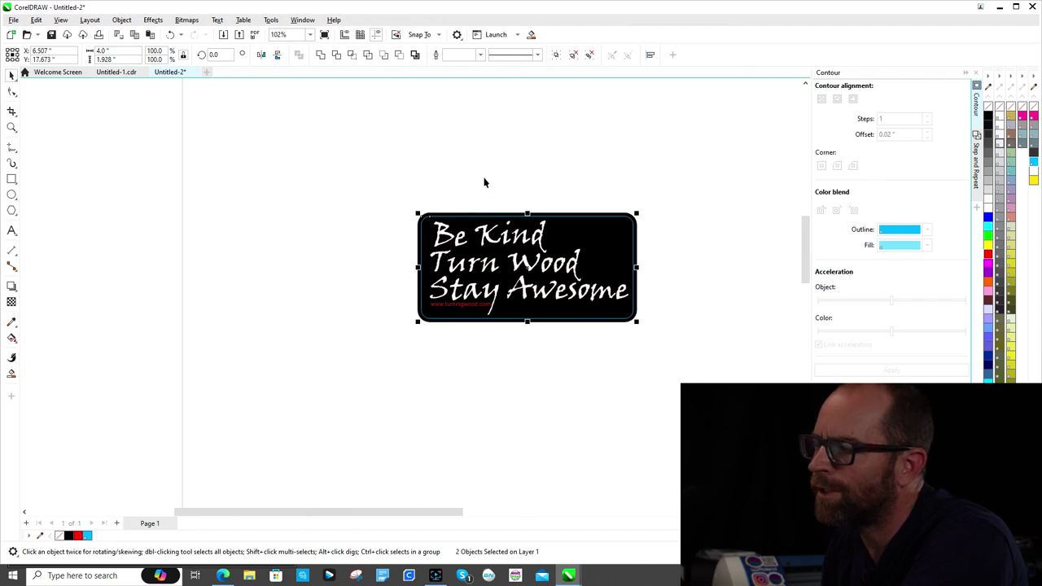
click(403, 186)
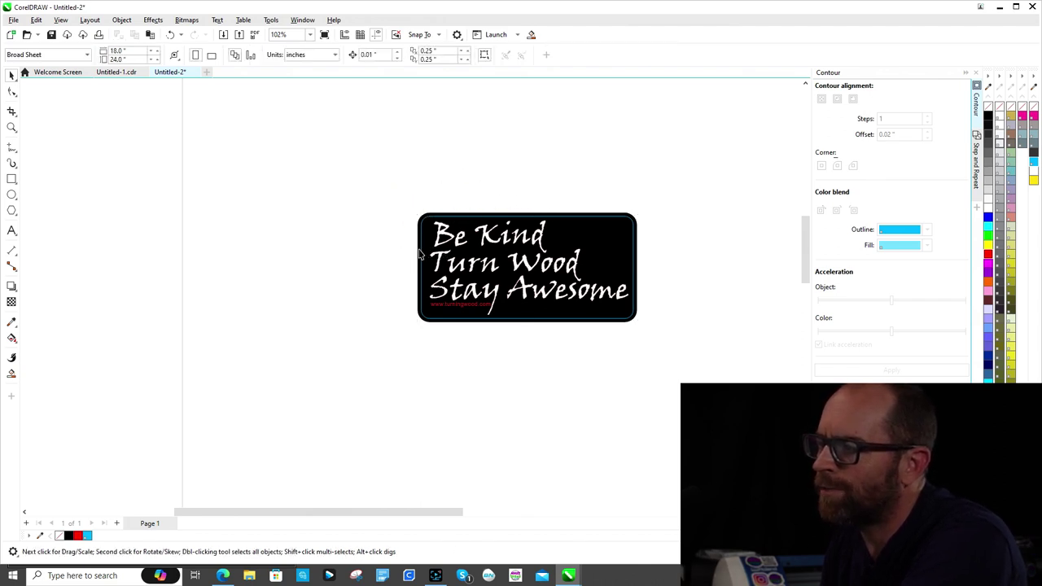
click(419, 254)
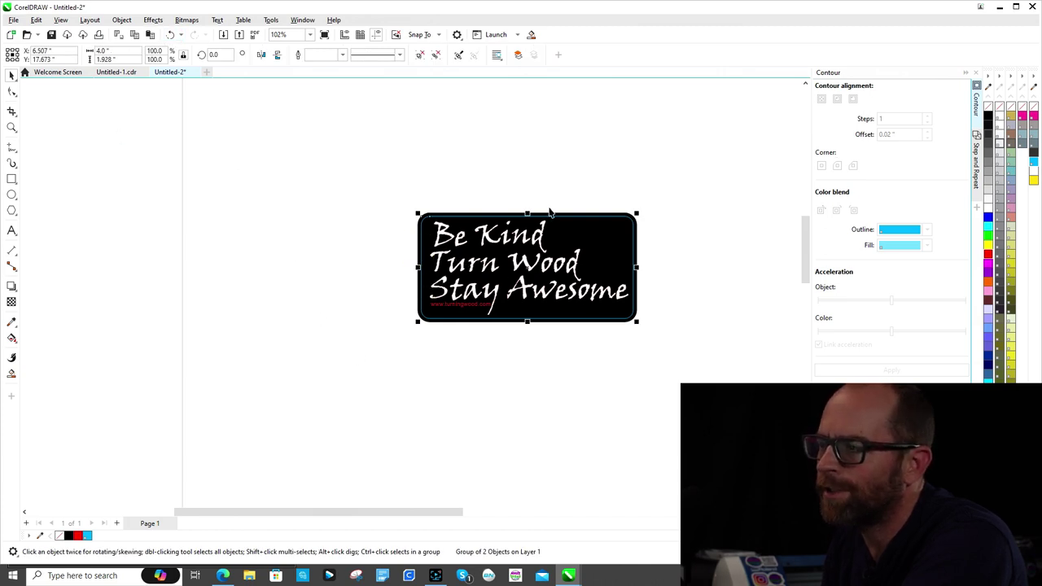
click(532, 166)
click(610, 247)
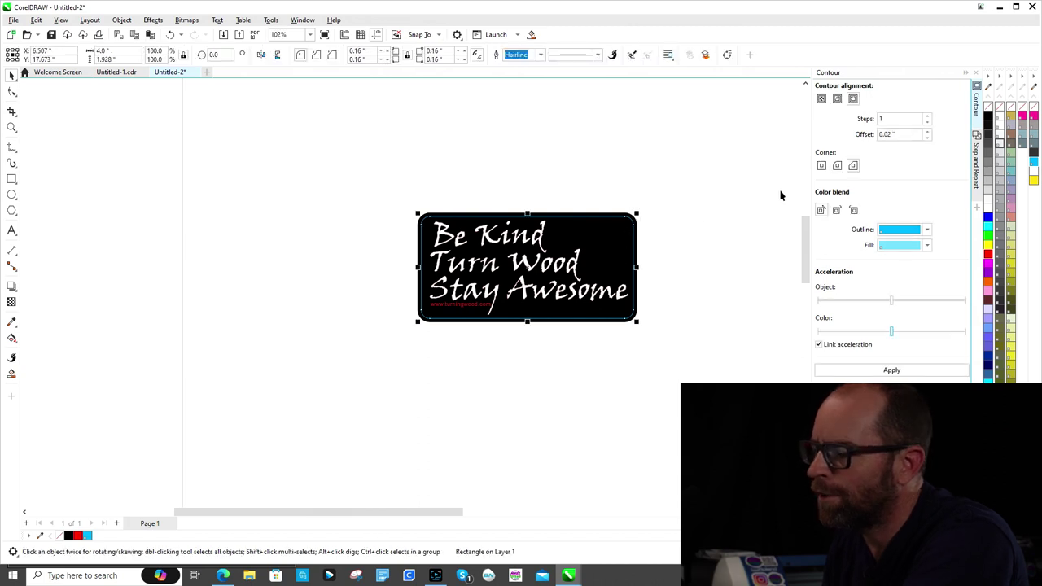
key(ctrl+a)
right_click(518, 247)
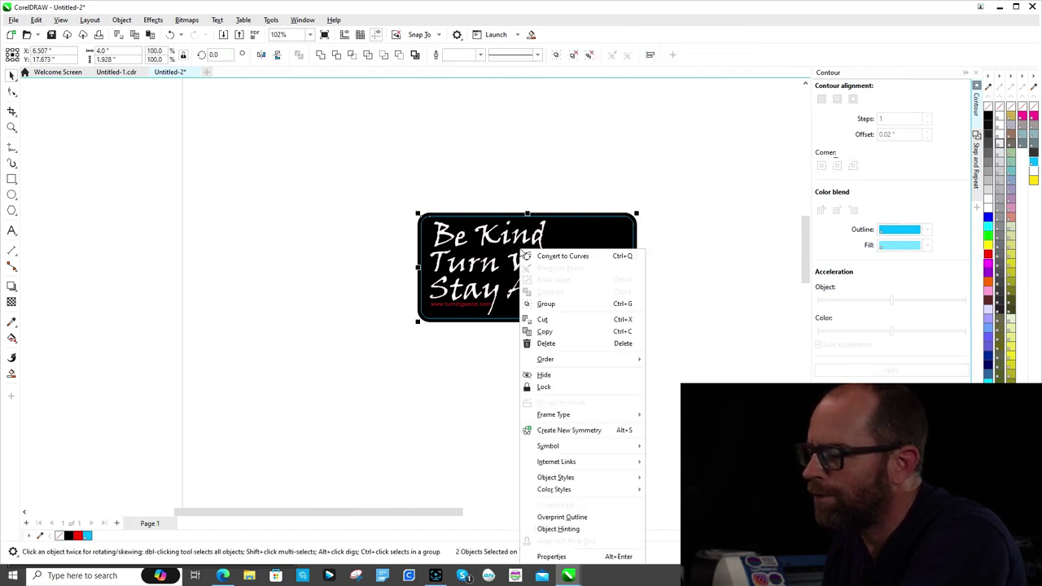
click(541, 303)
- Move the grouped sign toward the lower-left corner of the 18 × 24 inch page
scroll(540, 307, down, 3)
drag(538, 293, 511, 448)
scroll(652, 345, down, 2)
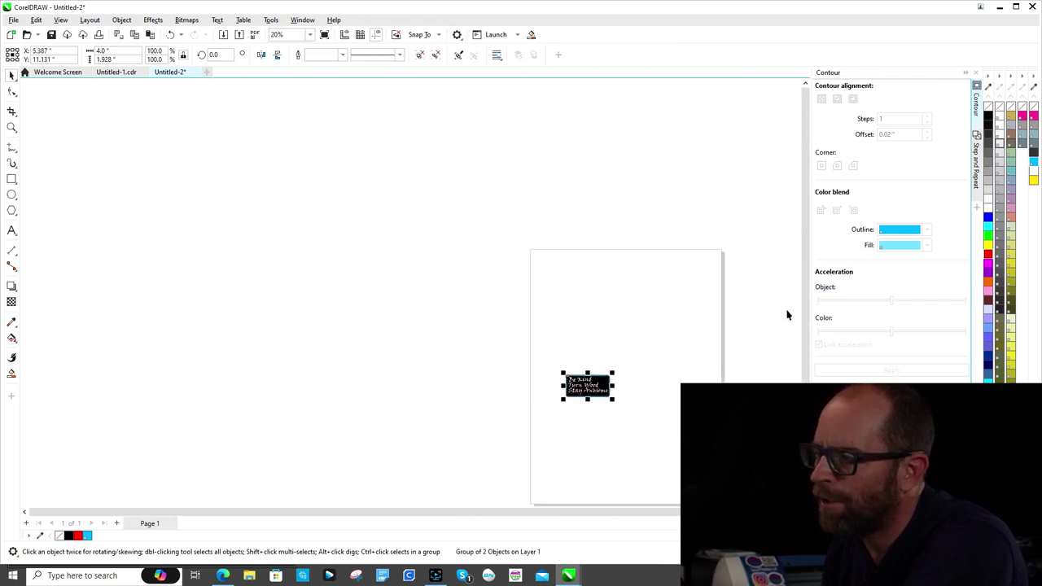
drag(806, 317, 802, 358)
scroll(646, 391, up, 2)
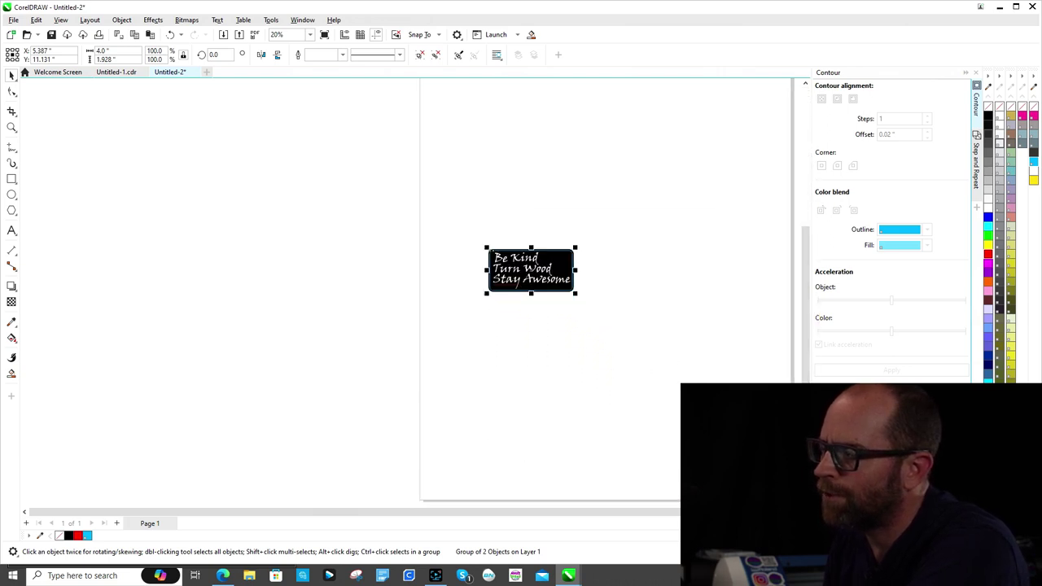
drag(518, 275, 463, 450)
- Change the page height to 10 inches
click(505, 346)
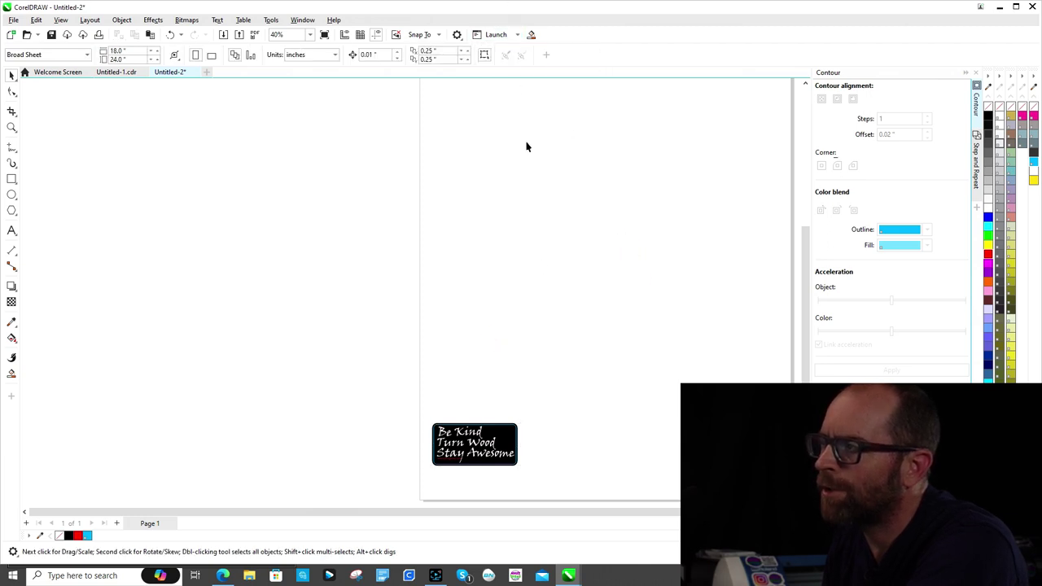
click(121, 59)
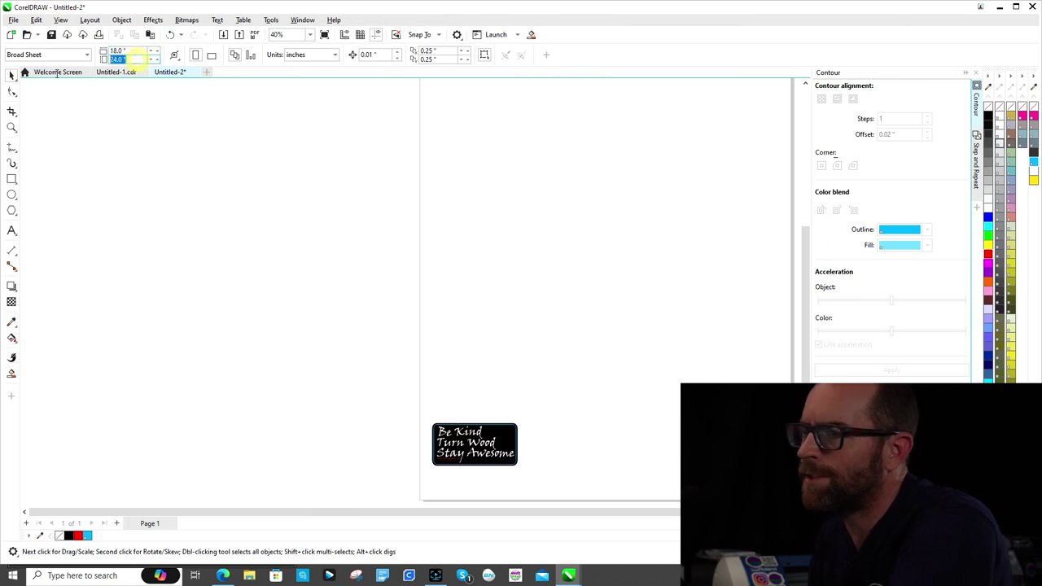
text(10)
key(Return)
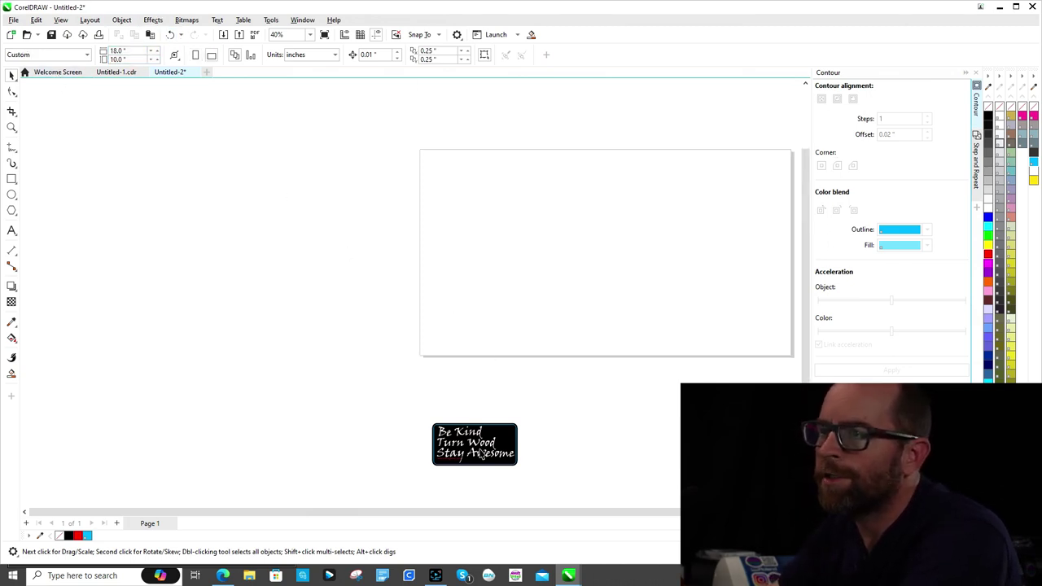
- Place the sign on the resized page, rotated 90 degrees, near the left edge
drag(481, 453, 474, 291)
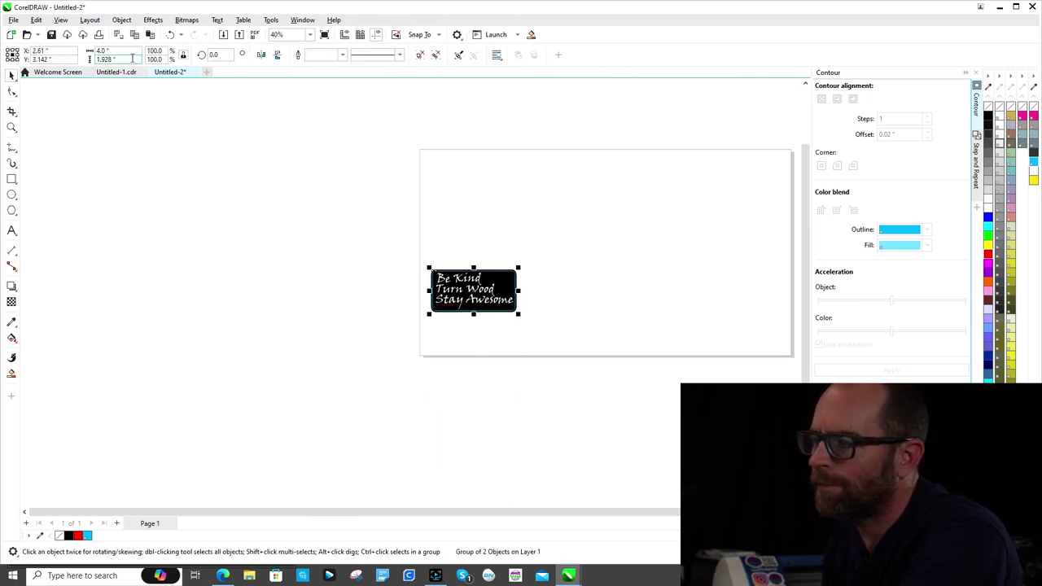
key(Tab)
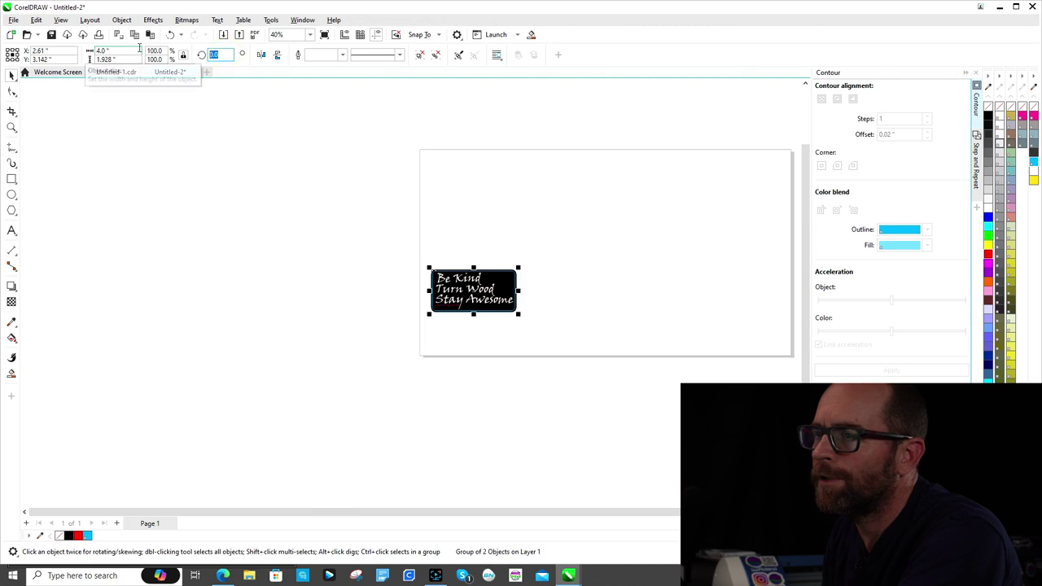
text(90)
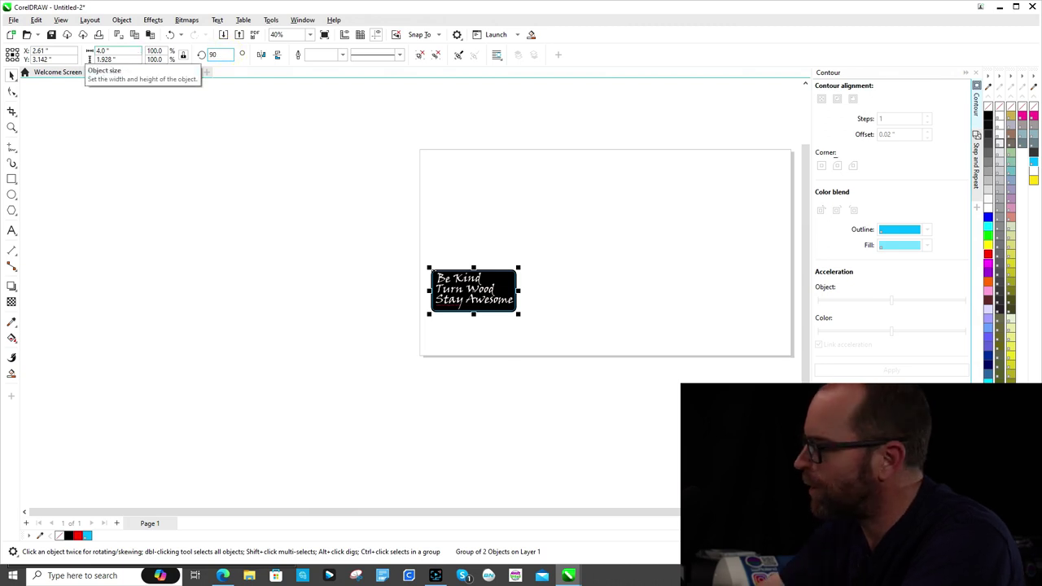
key(Return)
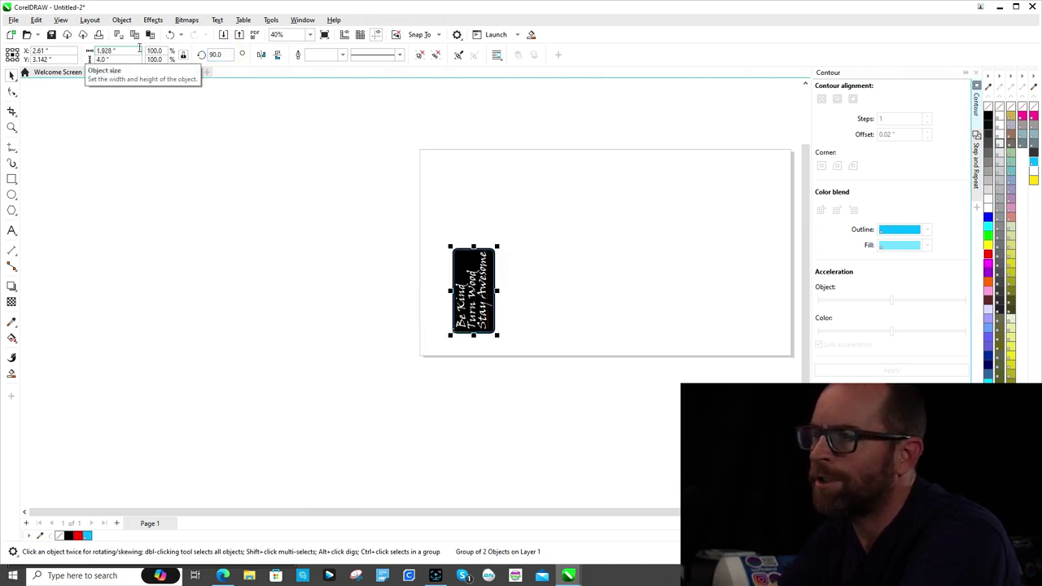
drag(489, 288, 478, 237)
click(590, 252)
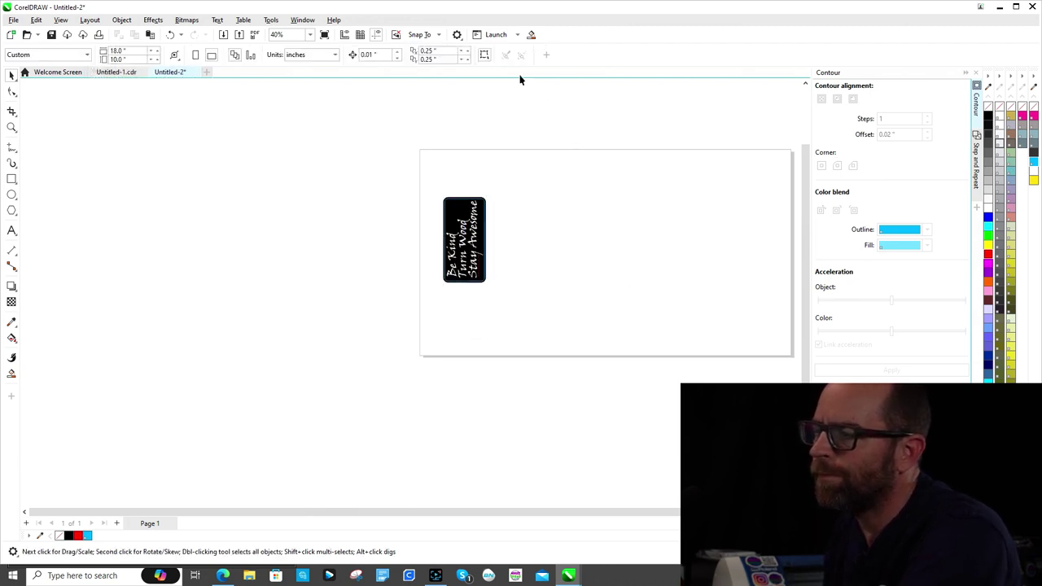
- Add Graphtec 4 Points Type 2 registration marks with the Registration Marks (CM4) tool
click(519, 35)
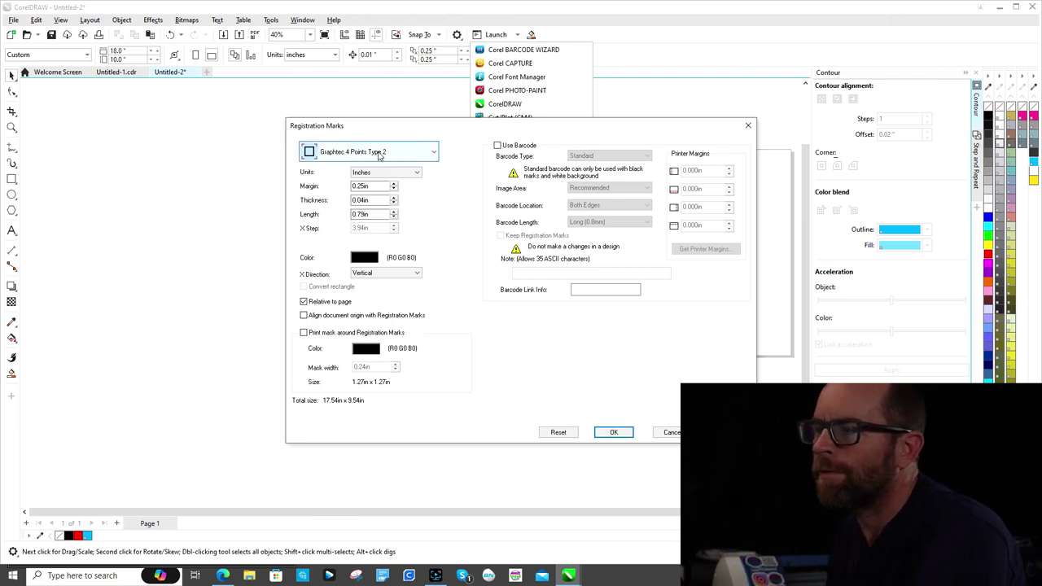
click(612, 434)
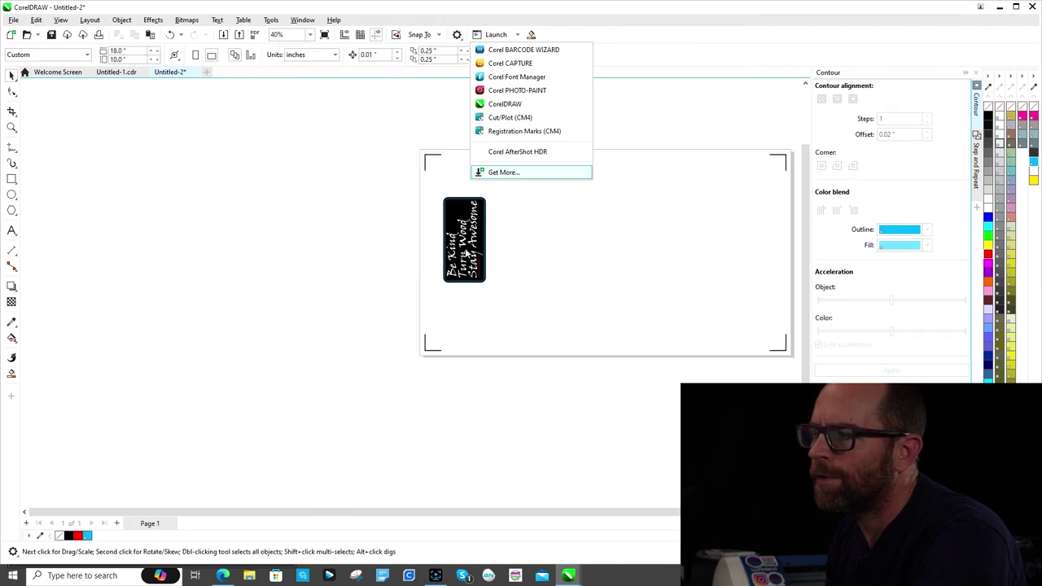
click(466, 254)
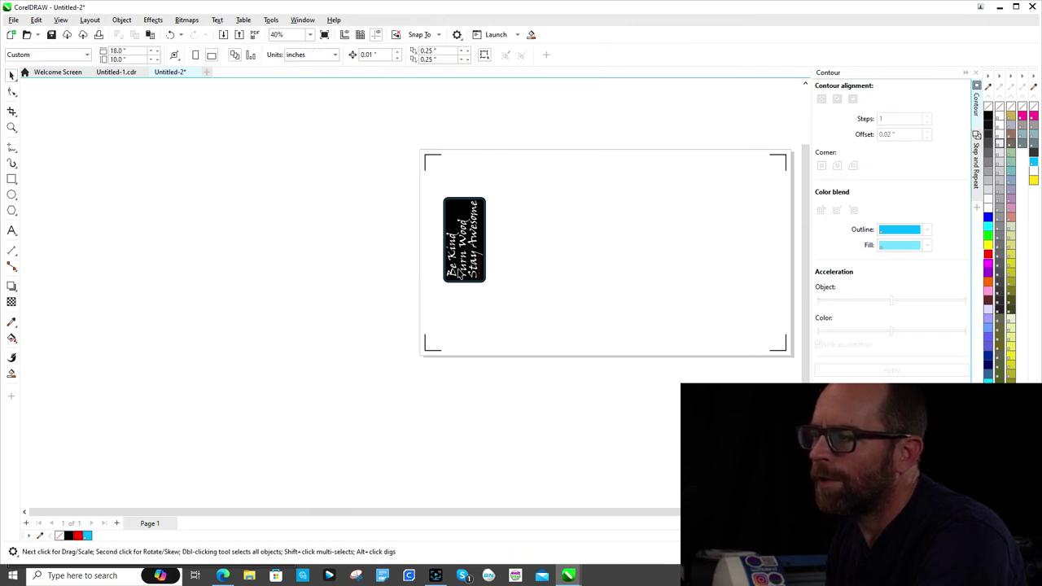
- Drag the rotated sign a little lower, show the Step and Repeat docker, and reselect the sign
drag(463, 239, 458, 257)
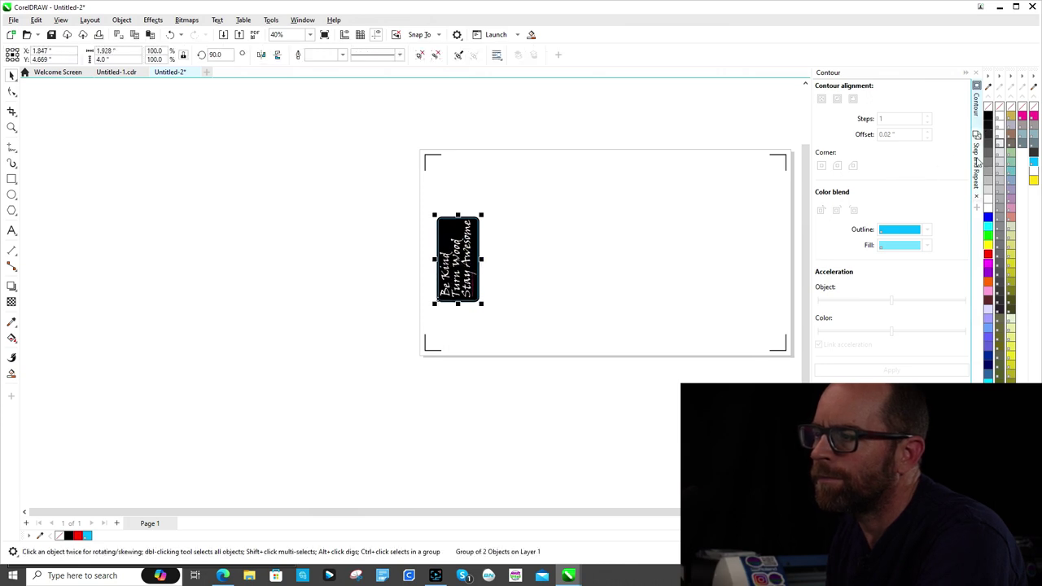
click(980, 163)
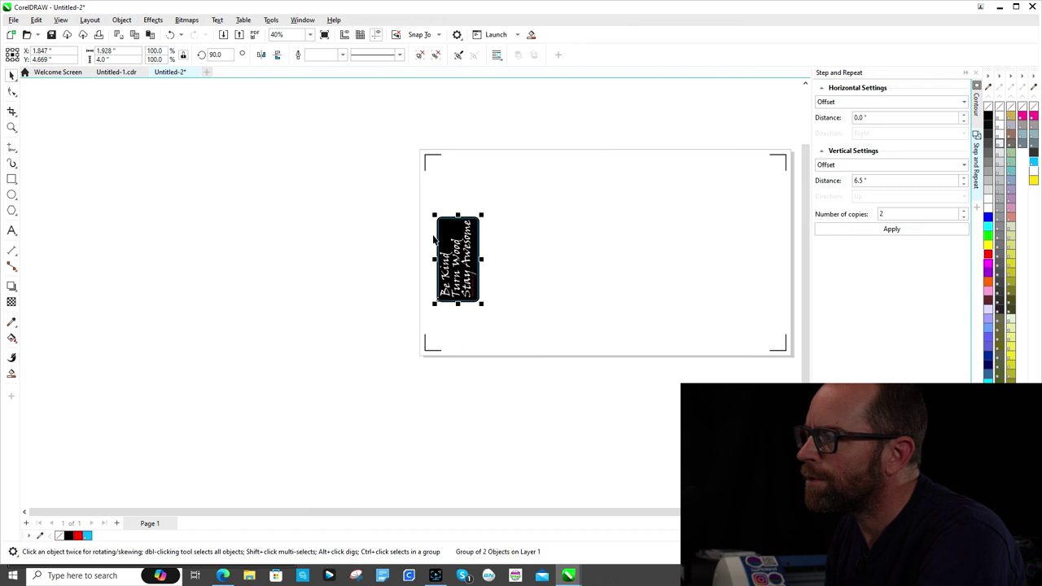
click(81, 23)
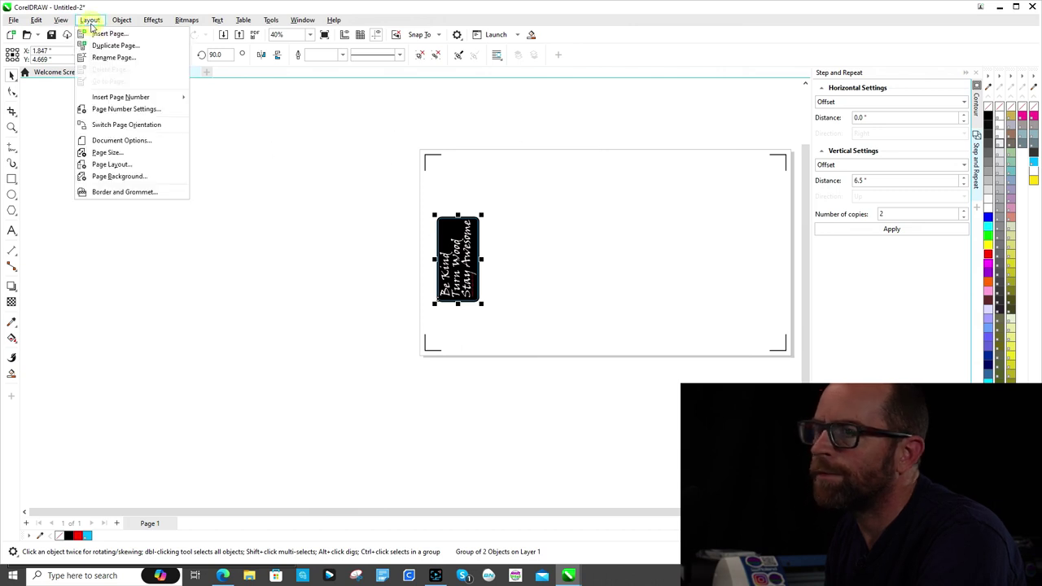
mouse_move(58, 26)
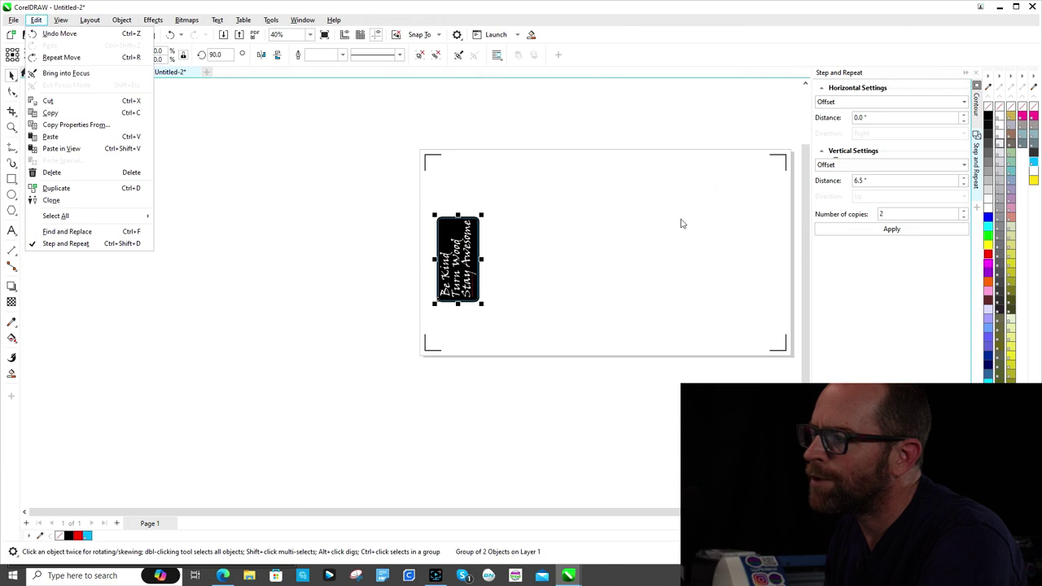
click(466, 239)
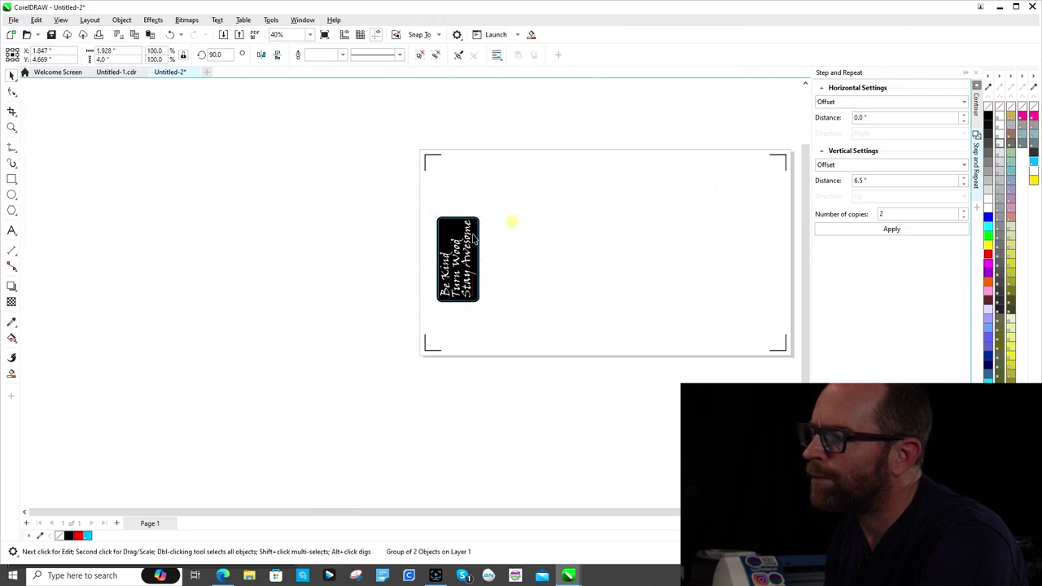
click(461, 237)
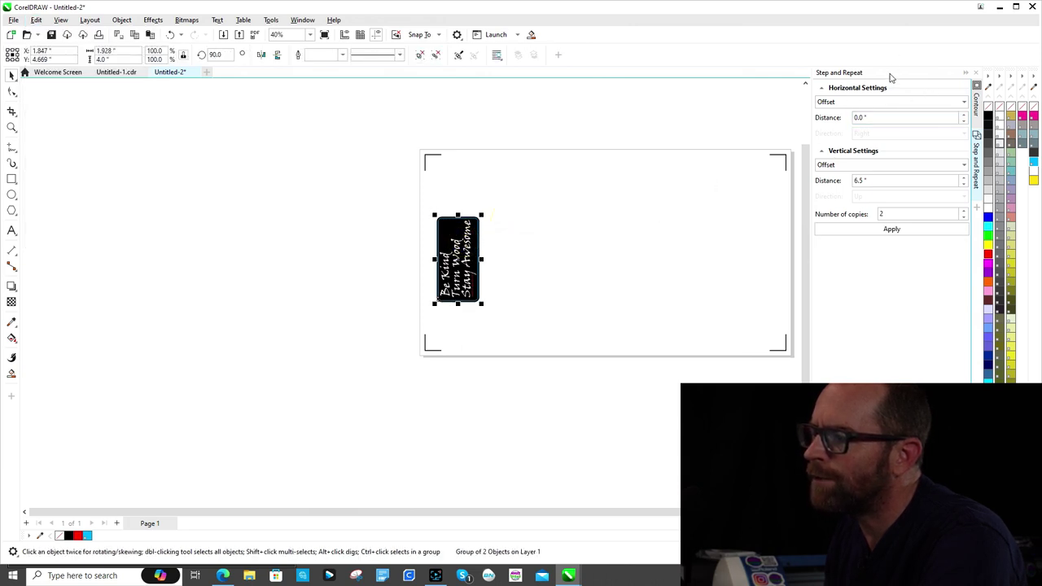
- Step and Repeat 6 copies at 2.4" horizontal, 0" vertical offset, replacing a 5-copy attempt
click(890, 181)
text(0)
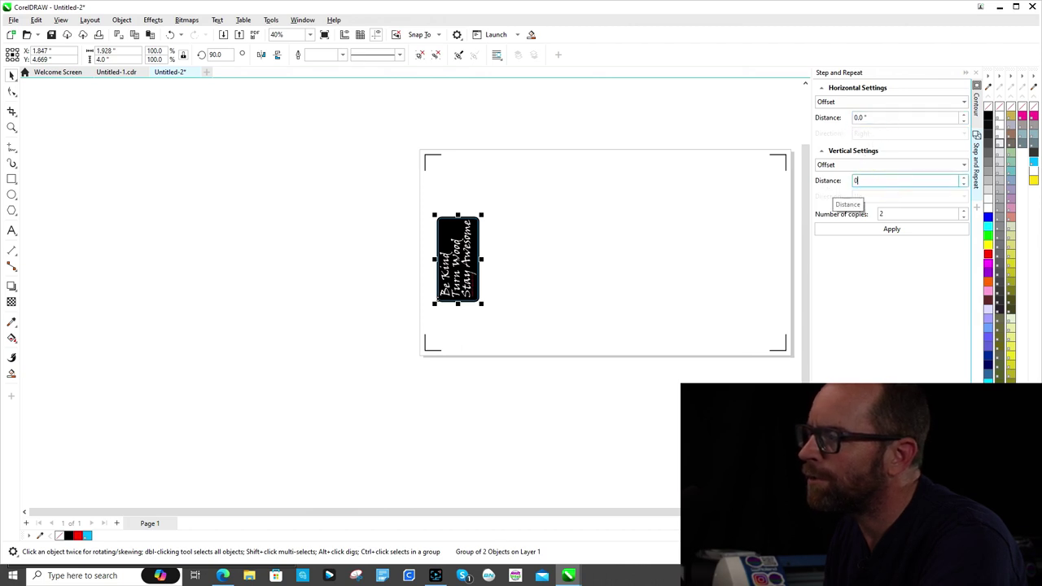
click(907, 117)
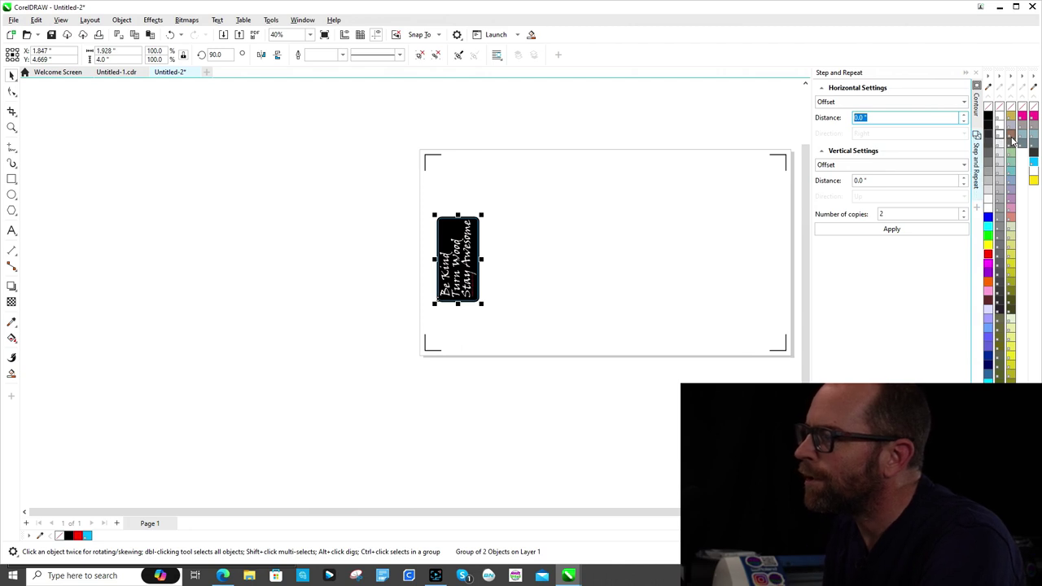
text(2.4)
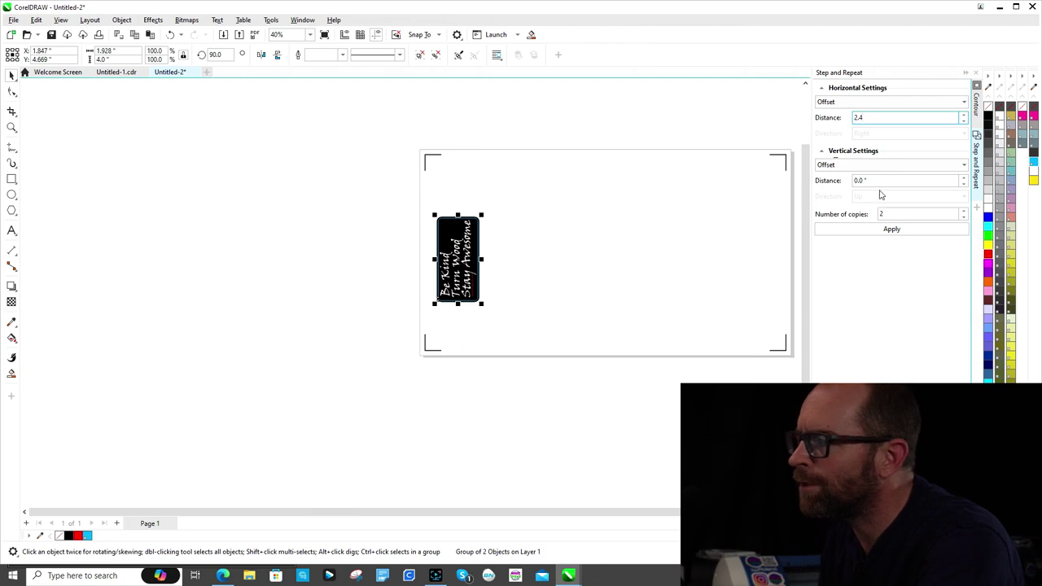
double_click(900, 213)
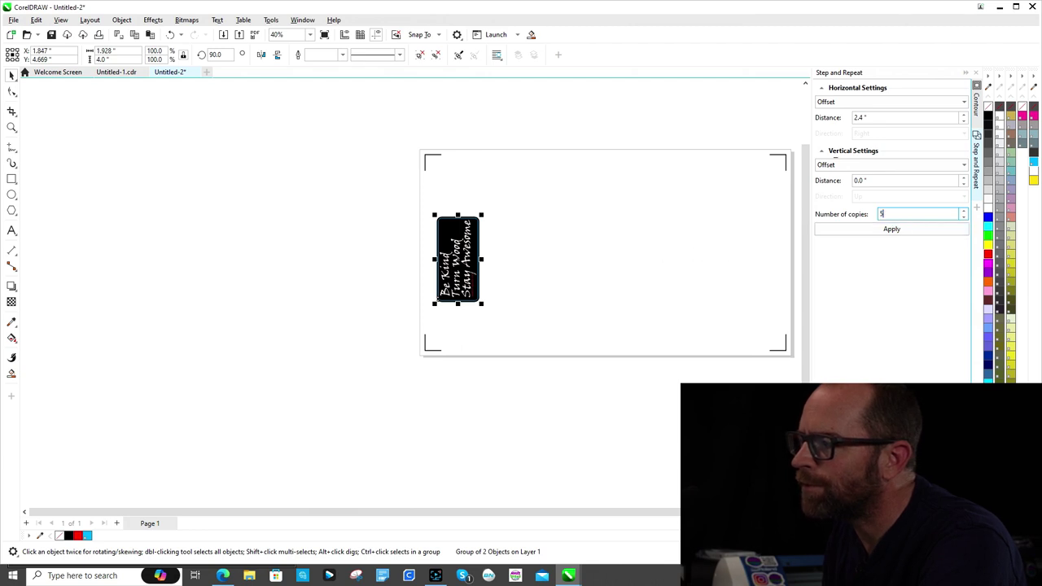
click(942, 229)
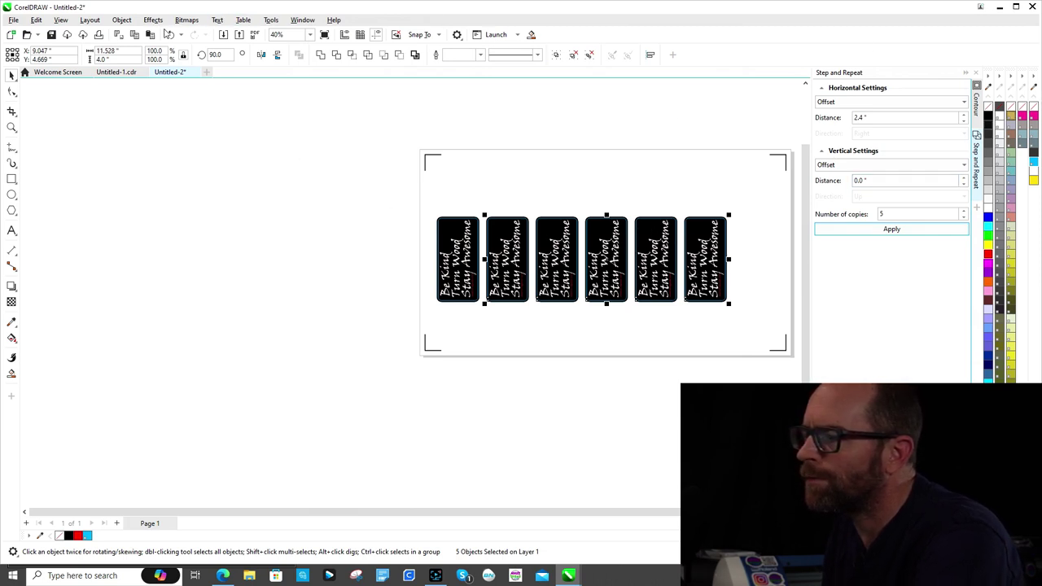
key(ctrl+z)
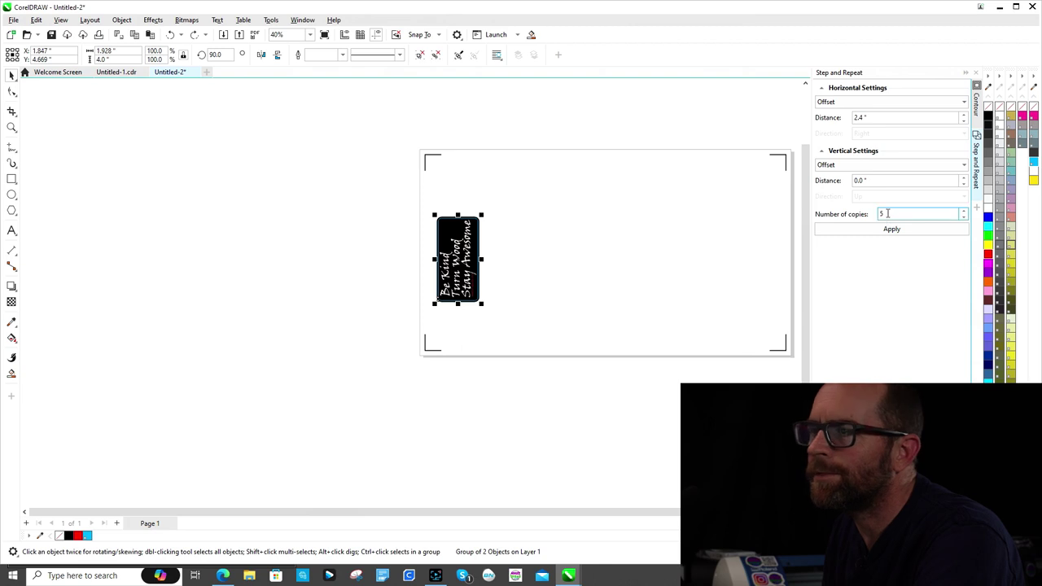
double_click(888, 213)
text(6)
click(891, 229)
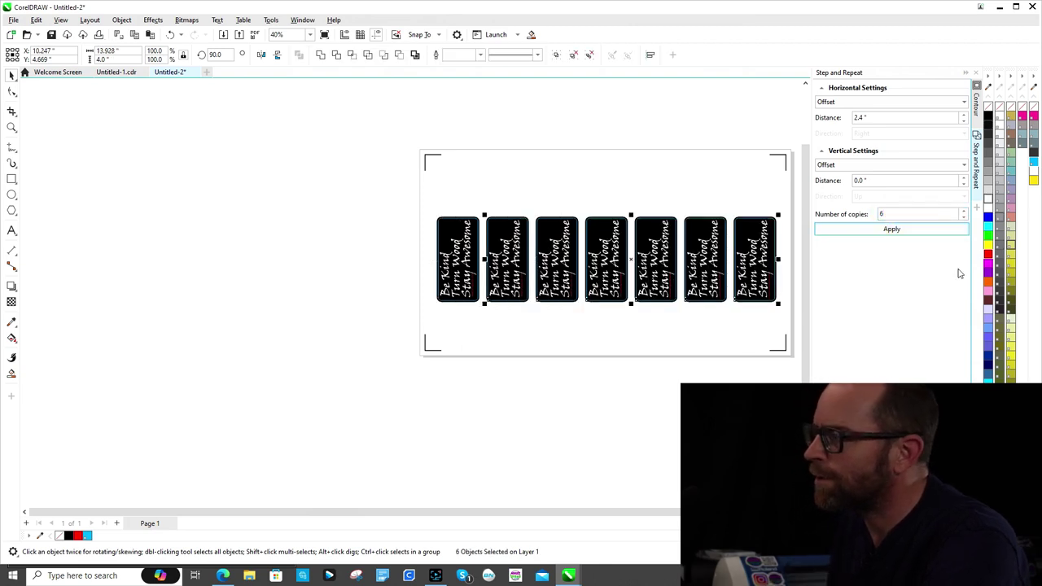
- Group all seven signs and centre the row on the page
key(ctrl+a)
right_click(458, 267)
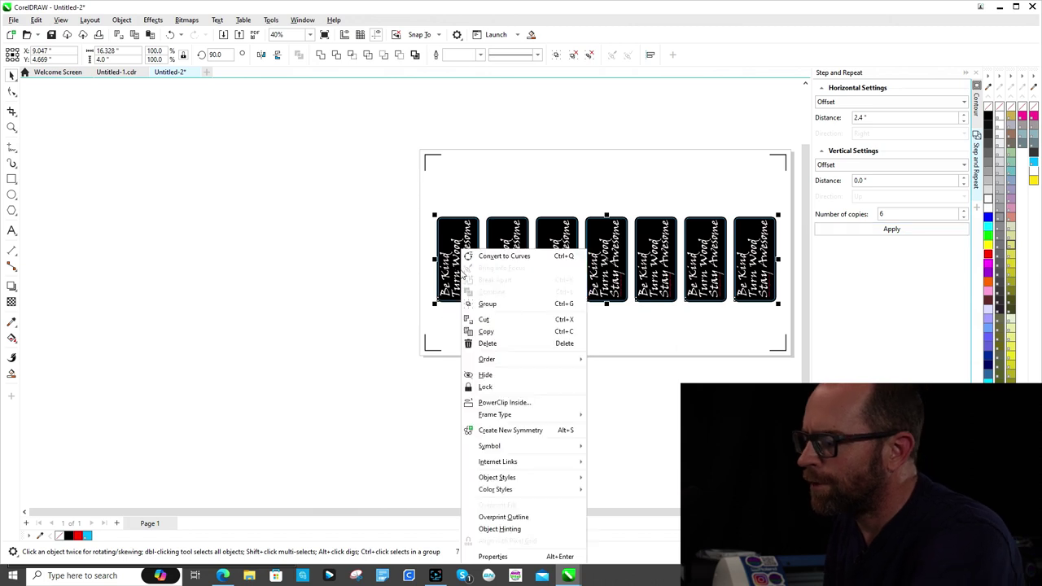
click(493, 302)
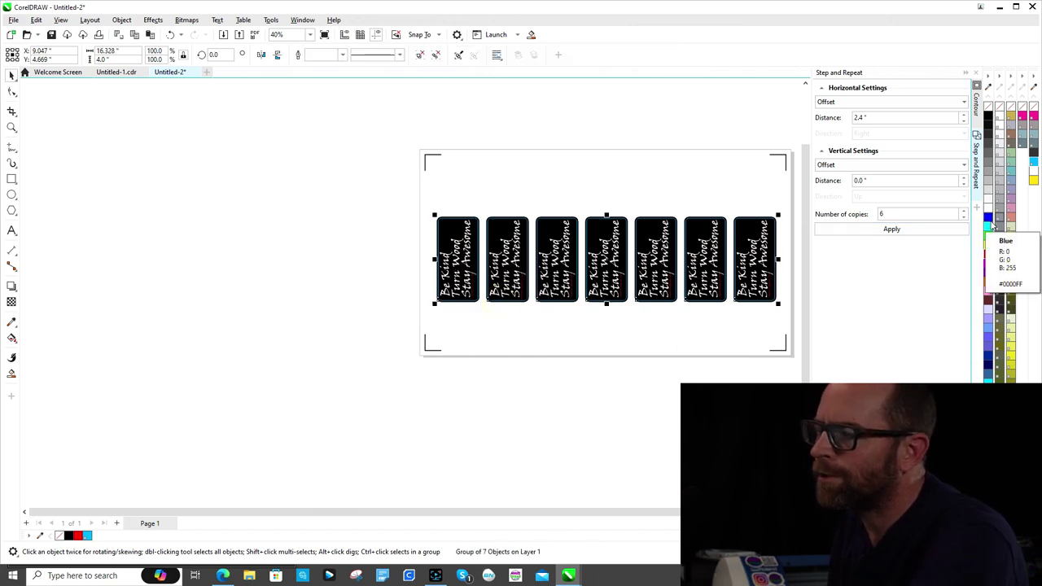
key(p)
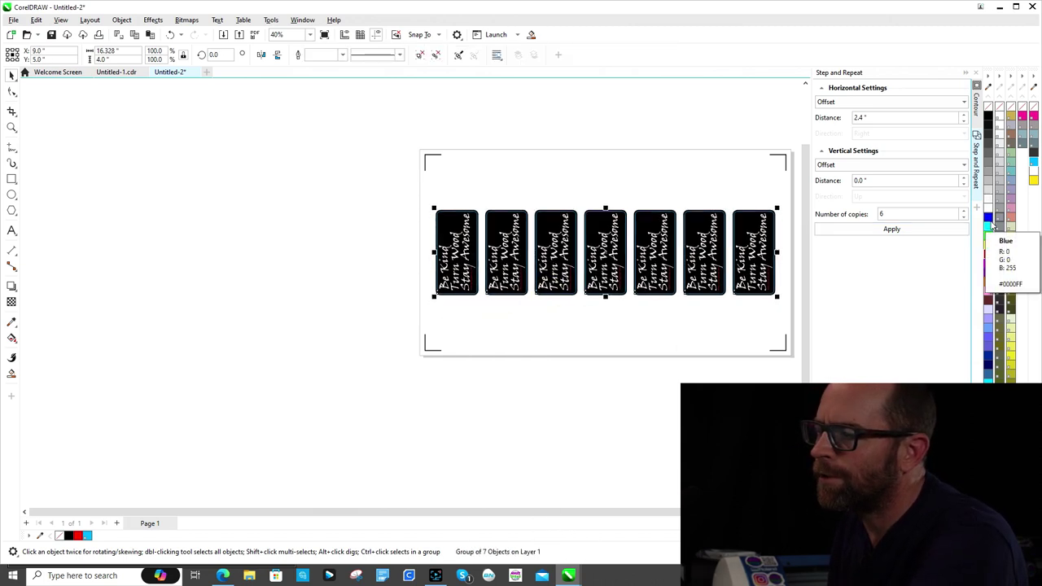
- Launch Cut/Plot (CM4) for the sticker layout, closing the Cutting Master window
click(604, 175)
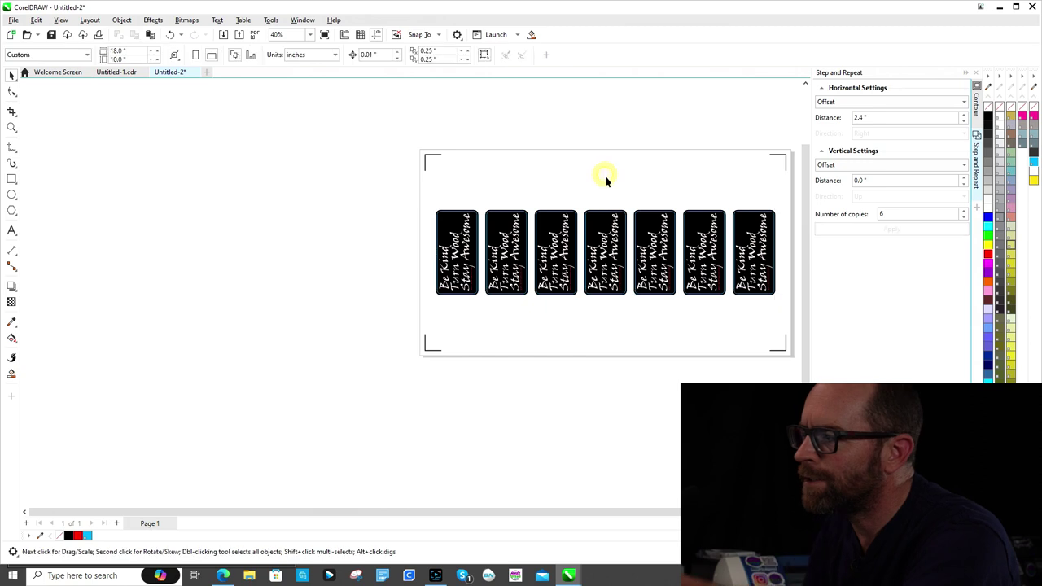
click(520, 38)
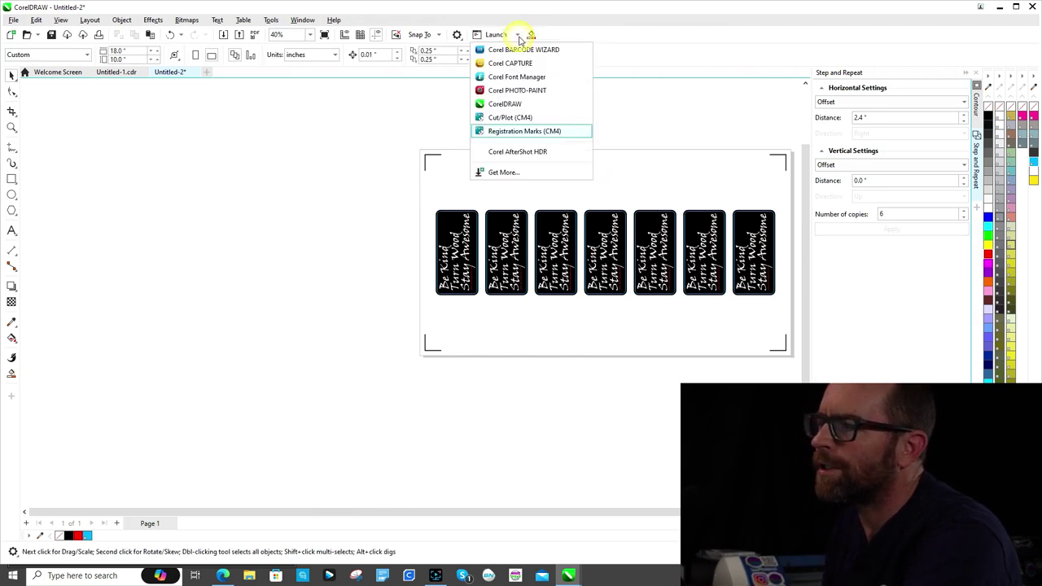
click(517, 120)
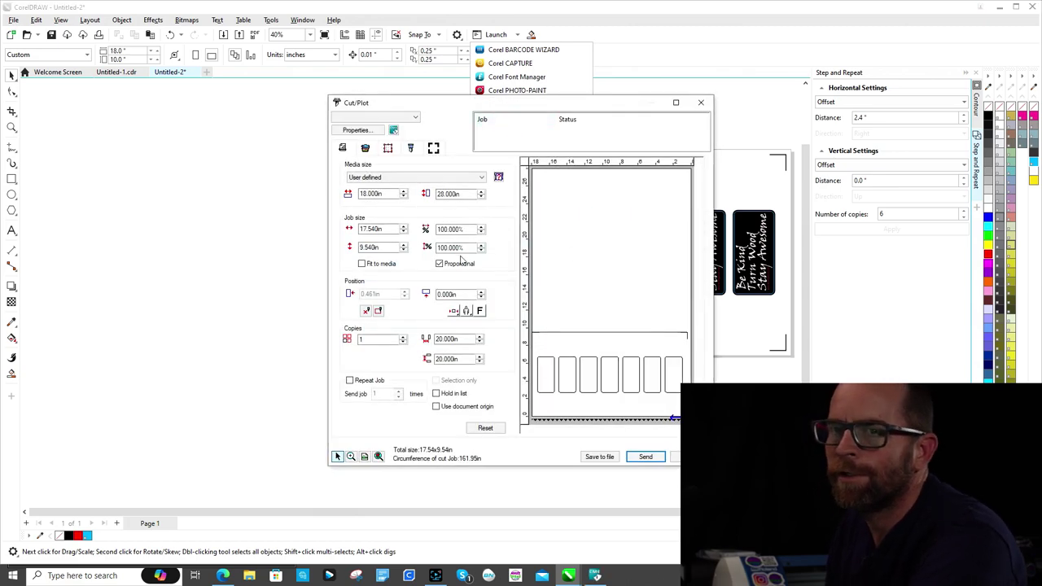
click(639, 457)
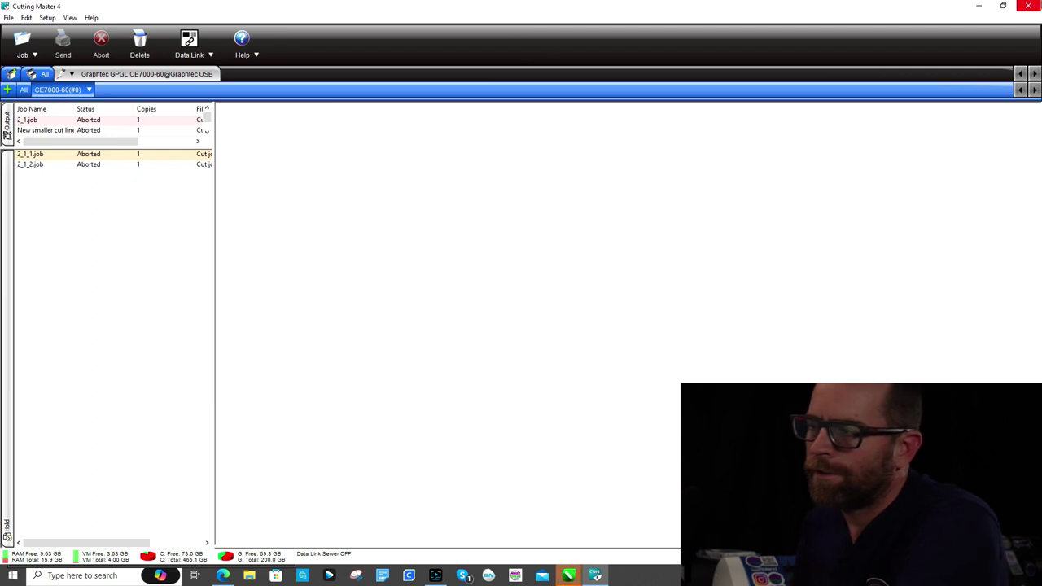
click(1027, 6)
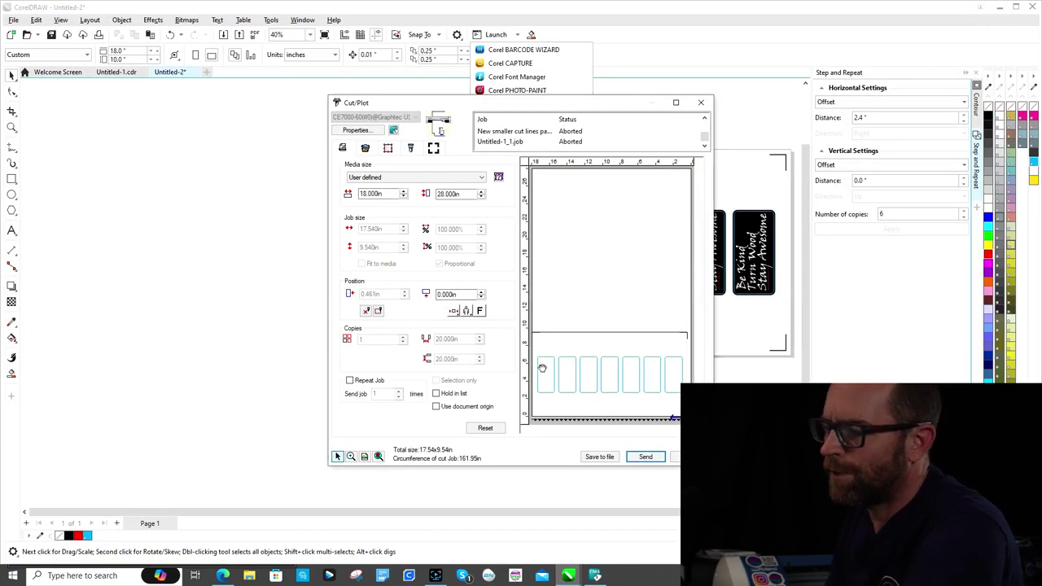
- Set the media height to 10 inches
double_click(450, 193)
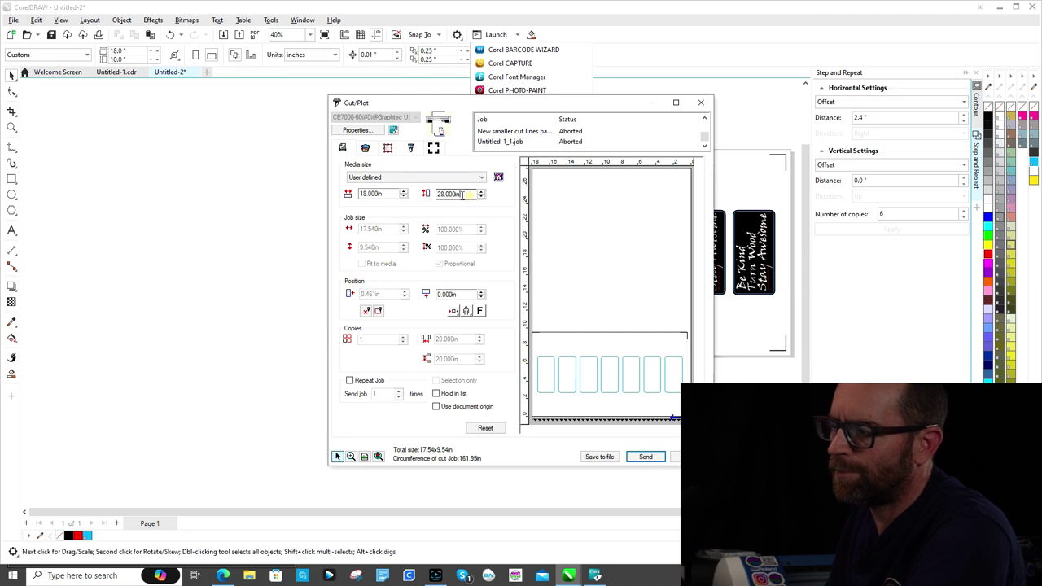
text(10.0)
key(Return)
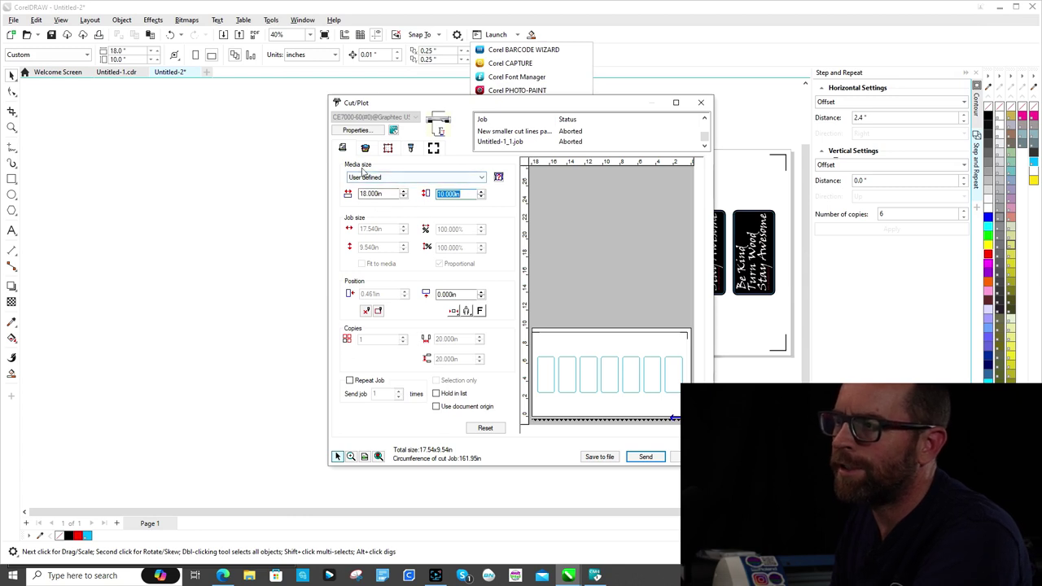
click(365, 149)
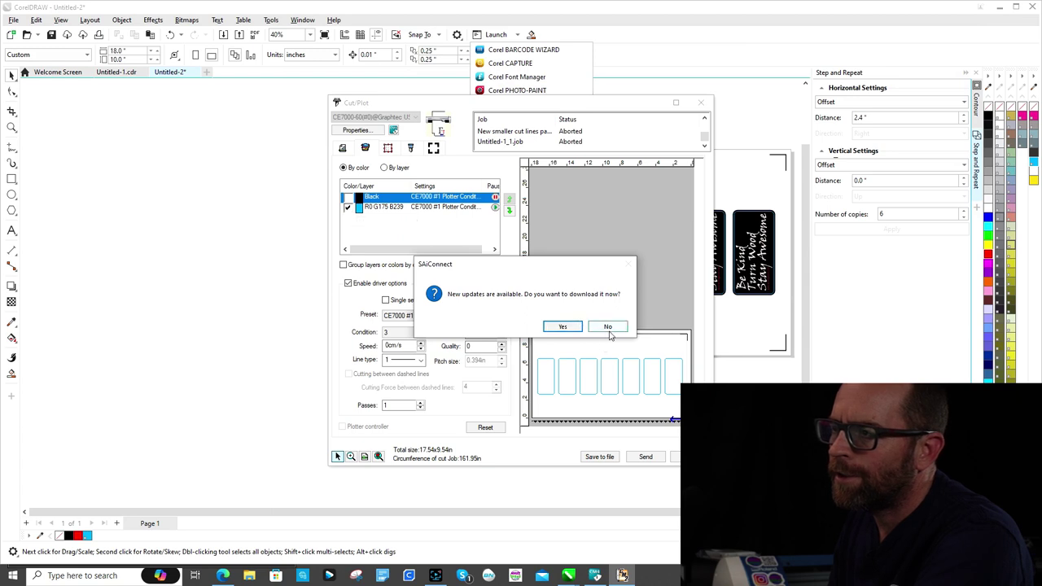
click(617, 326)
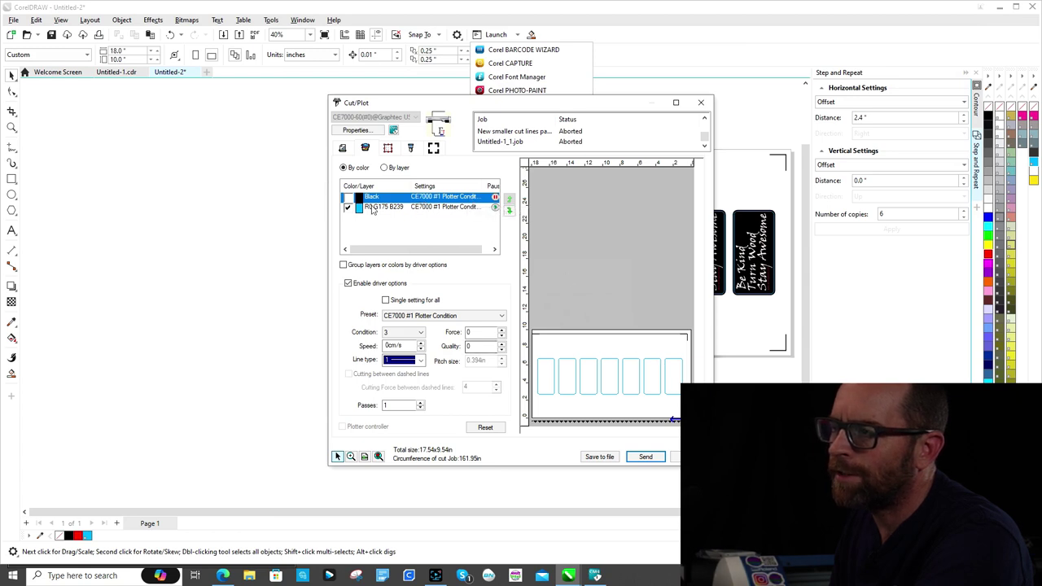
click(349, 198)
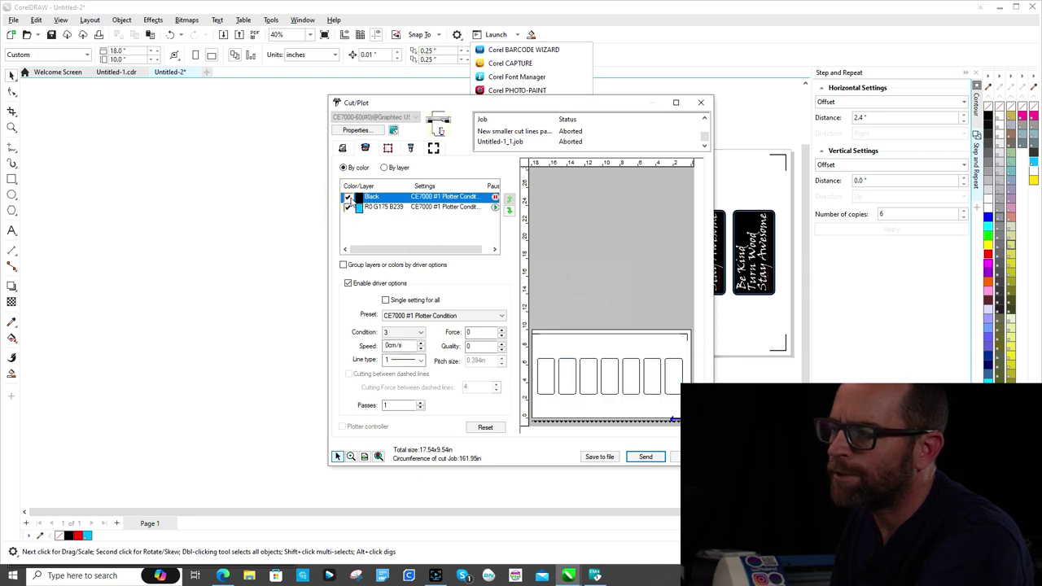
click(348, 198)
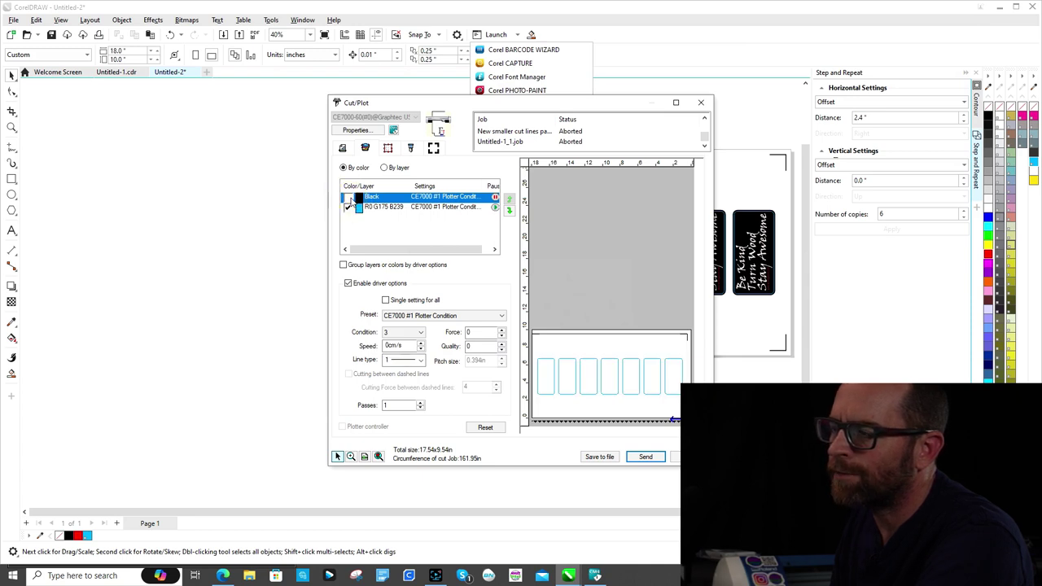
click(425, 208)
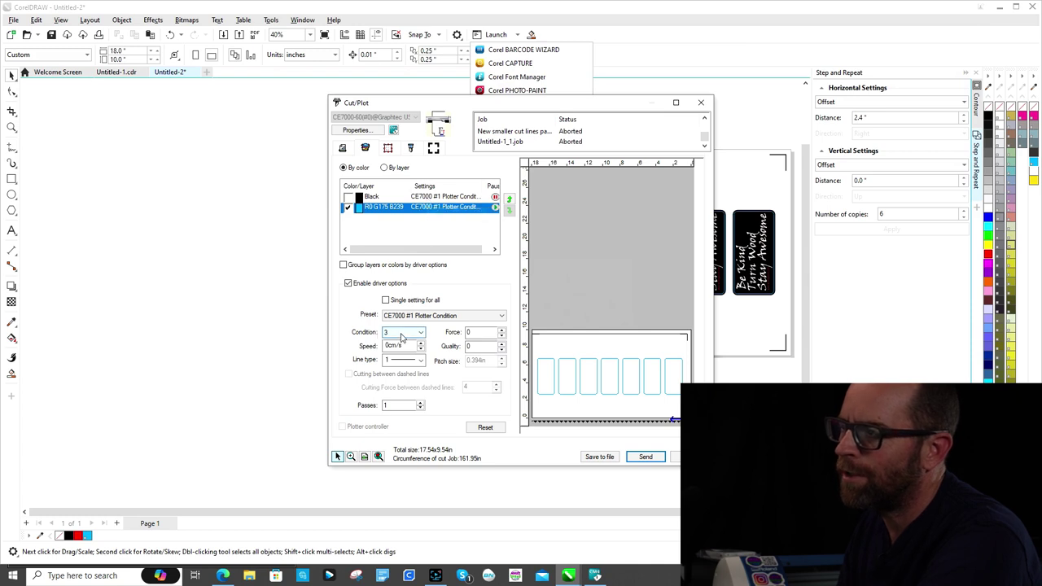
click(434, 199)
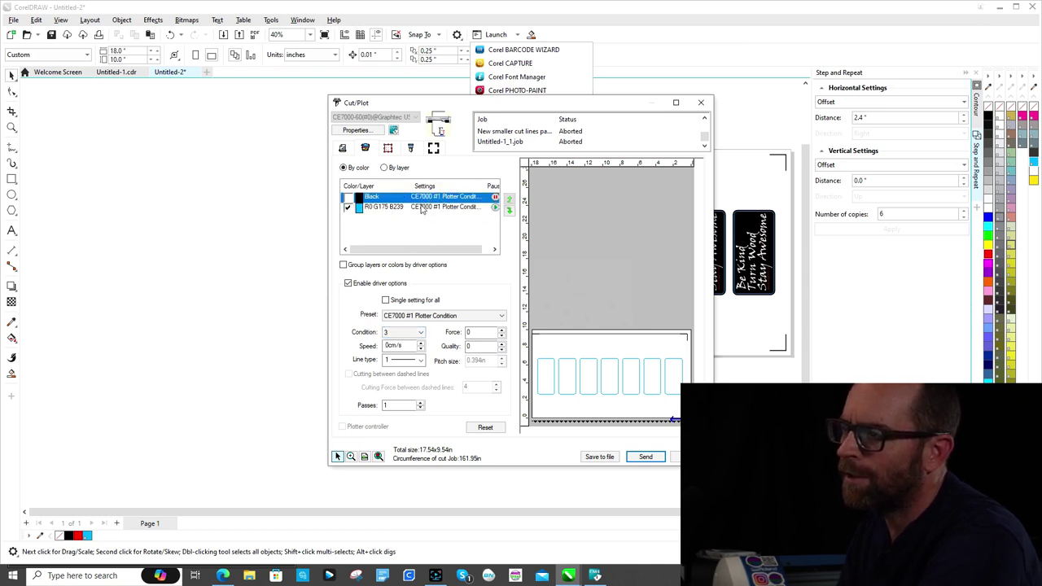
click(348, 197)
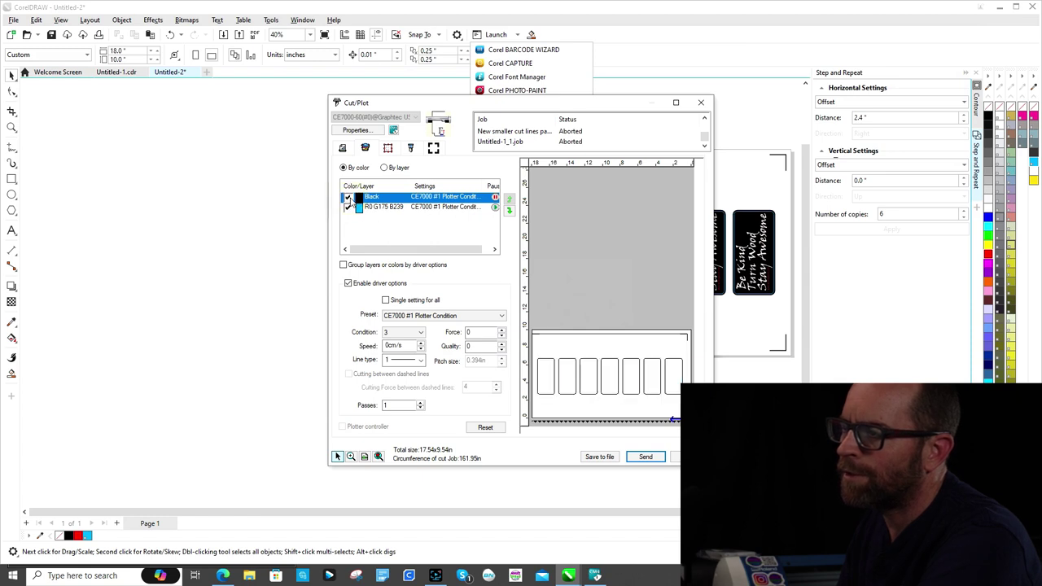
click(430, 208)
click(426, 200)
click(427, 200)
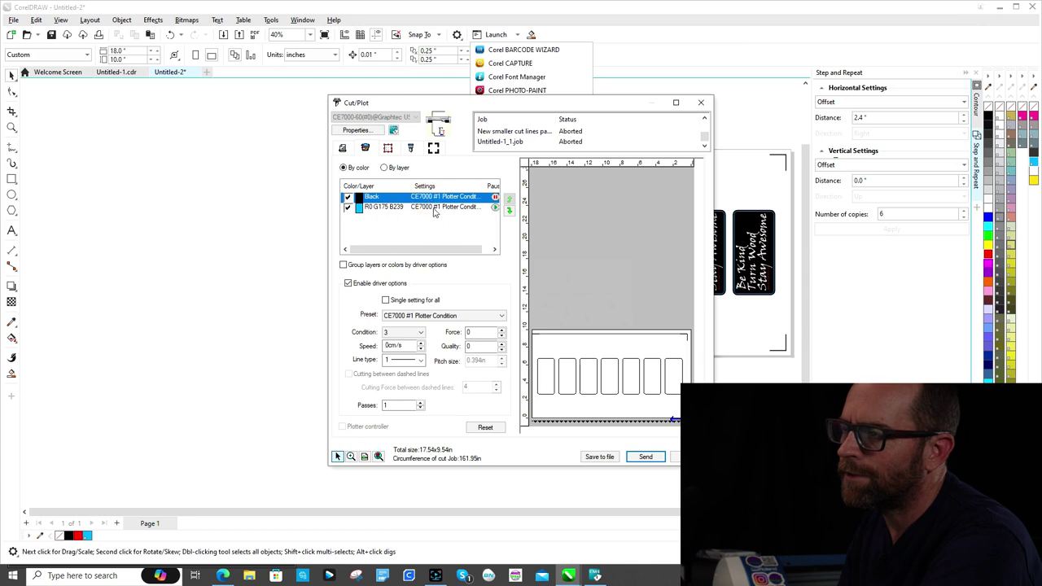
click(435, 210)
click(439, 198)
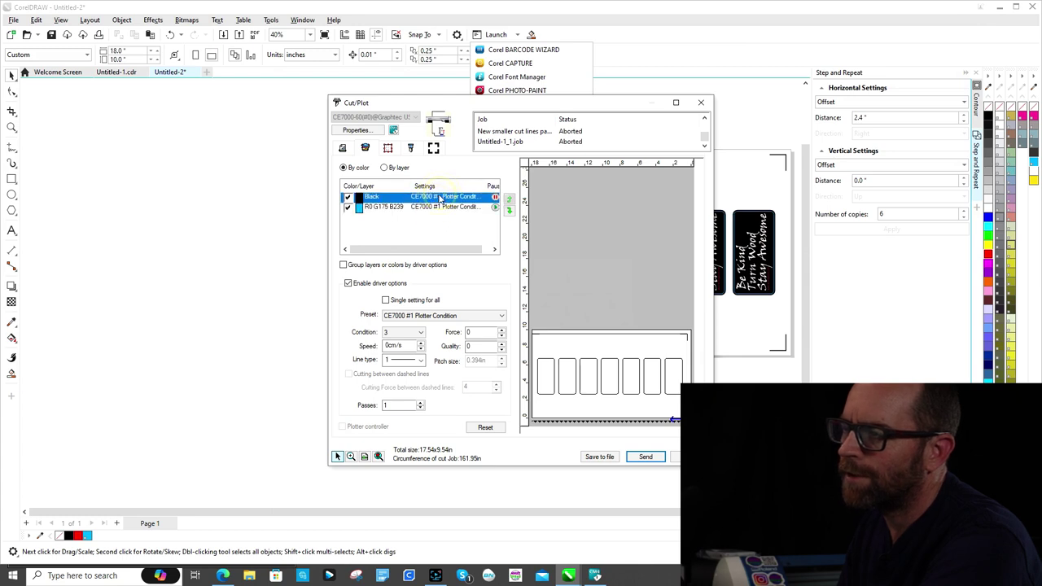
click(450, 210)
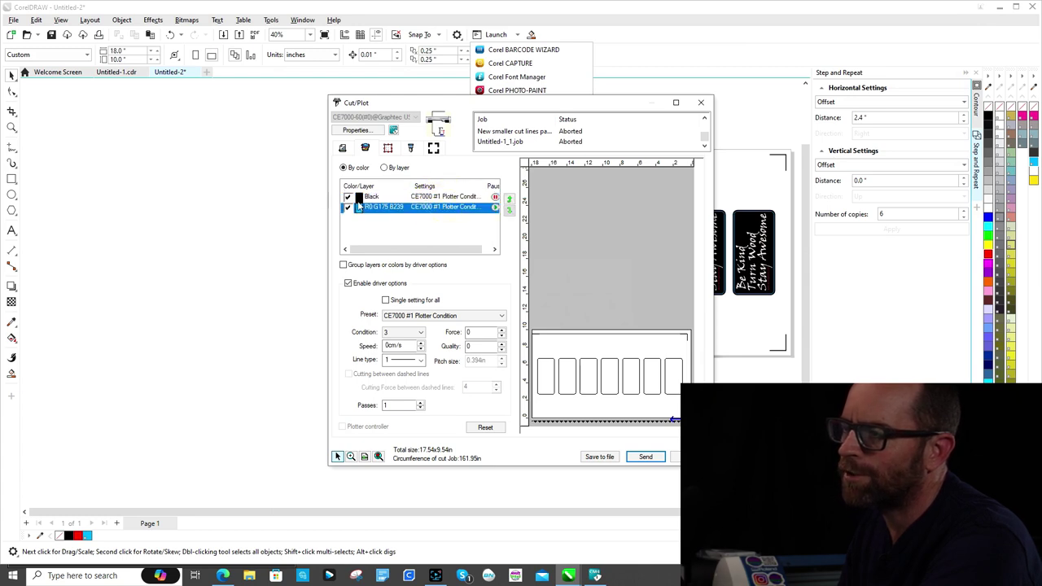
click(348, 197)
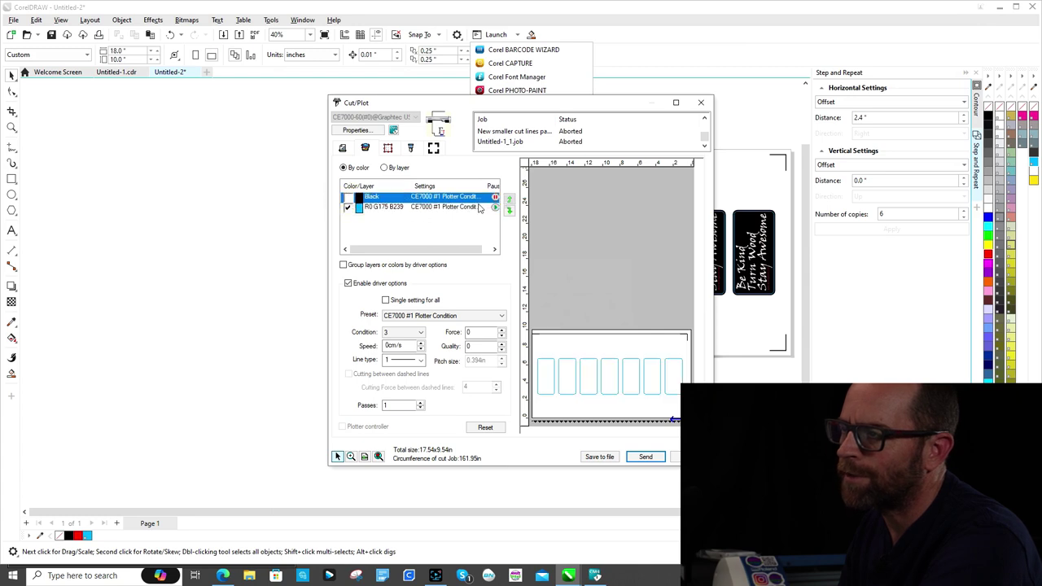
click(456, 210)
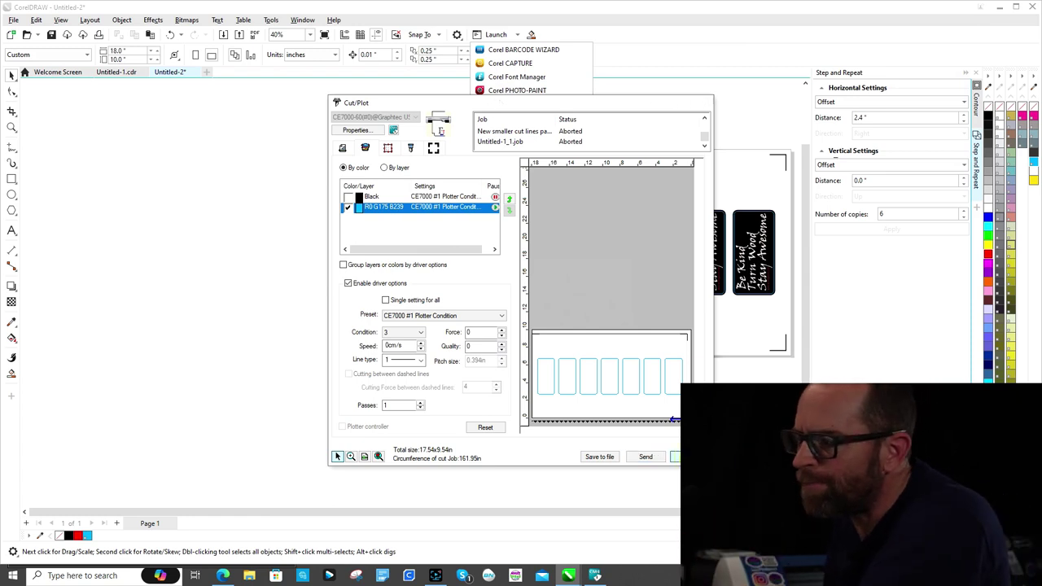
- Save the drawing as 'dds proof 2' in a new folder inside Customer Mock Ups
click(701, 102)
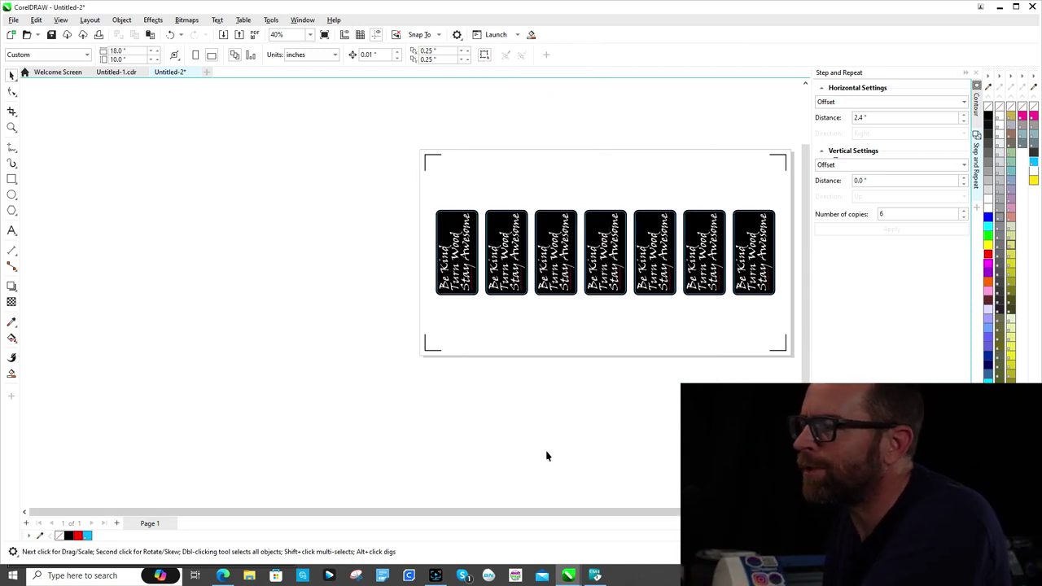
click(13, 21)
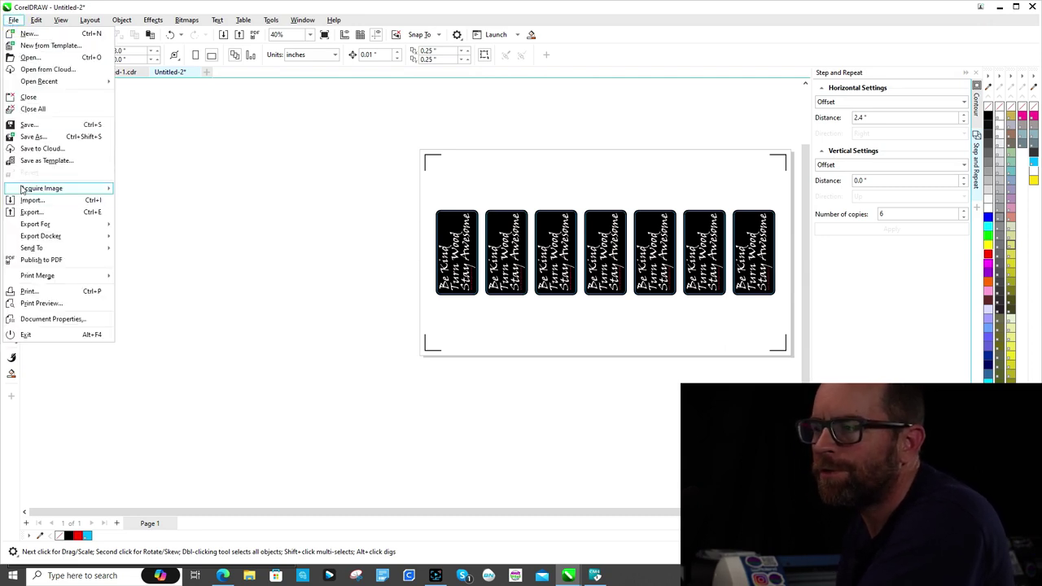
click(38, 137)
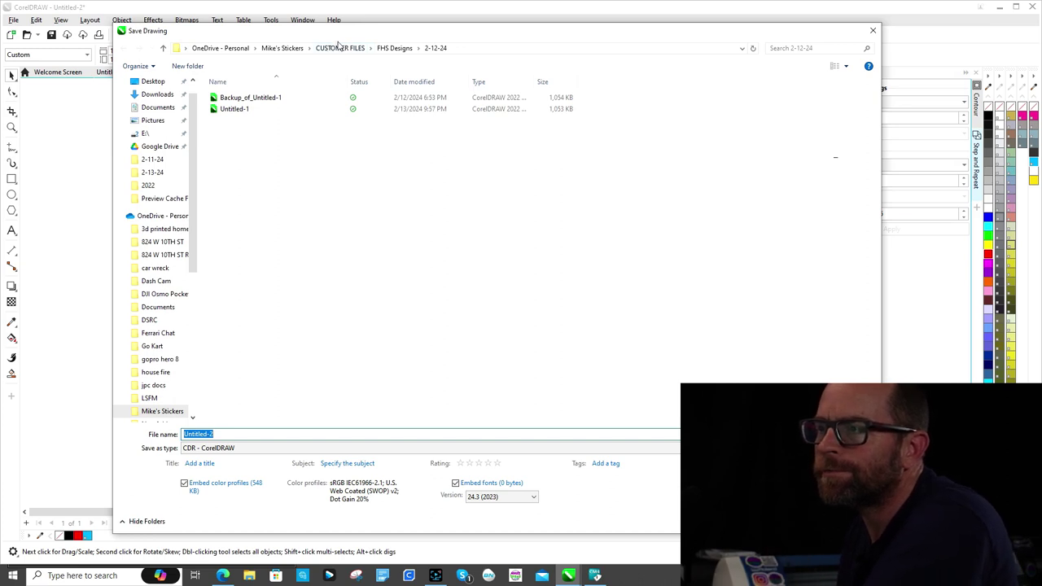
click(285, 49)
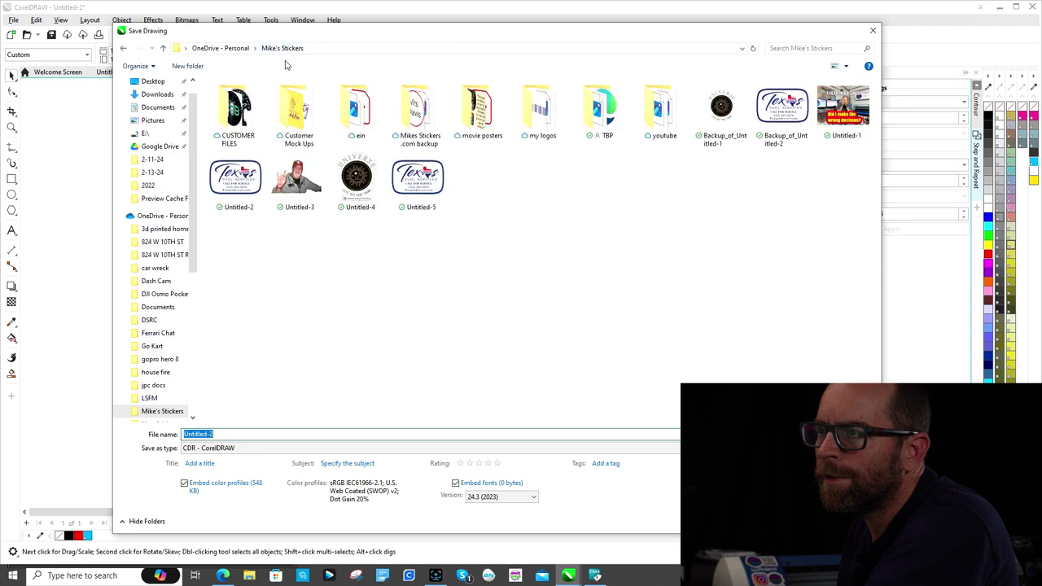
double_click(289, 104)
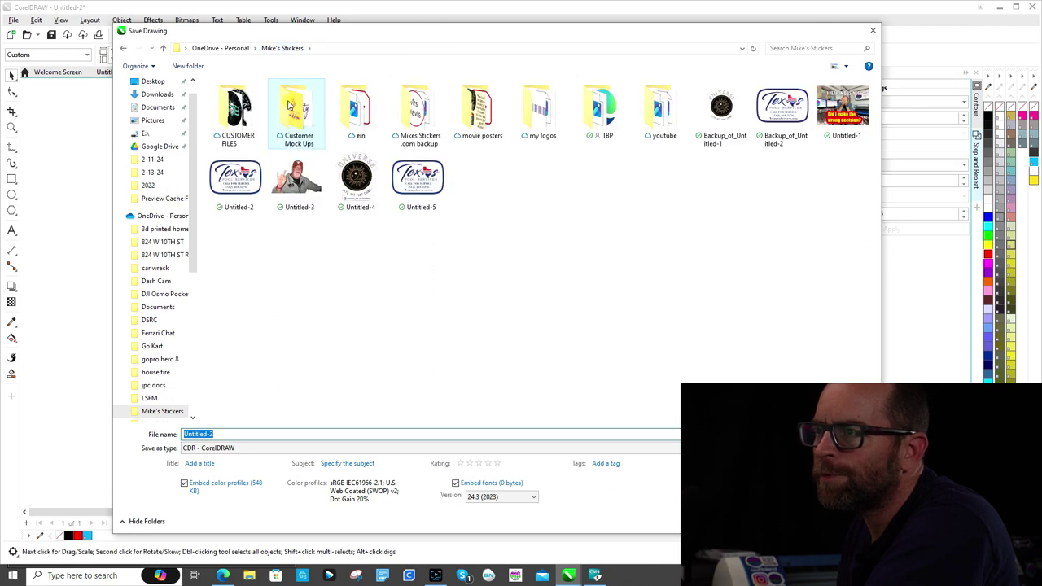
click(188, 66)
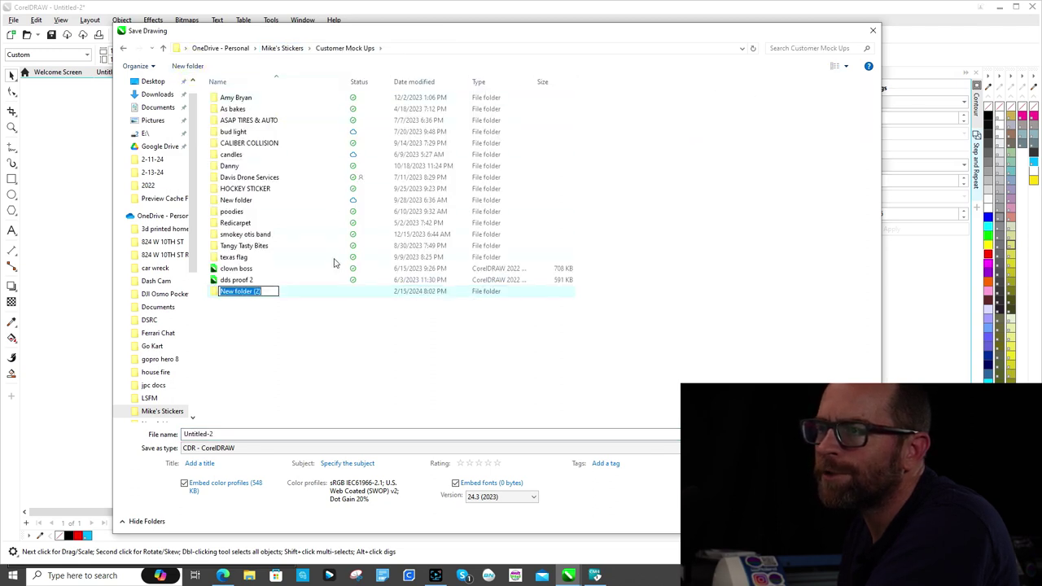
key(Return)
click(332, 291)
click(303, 213)
double_click(303, 213)
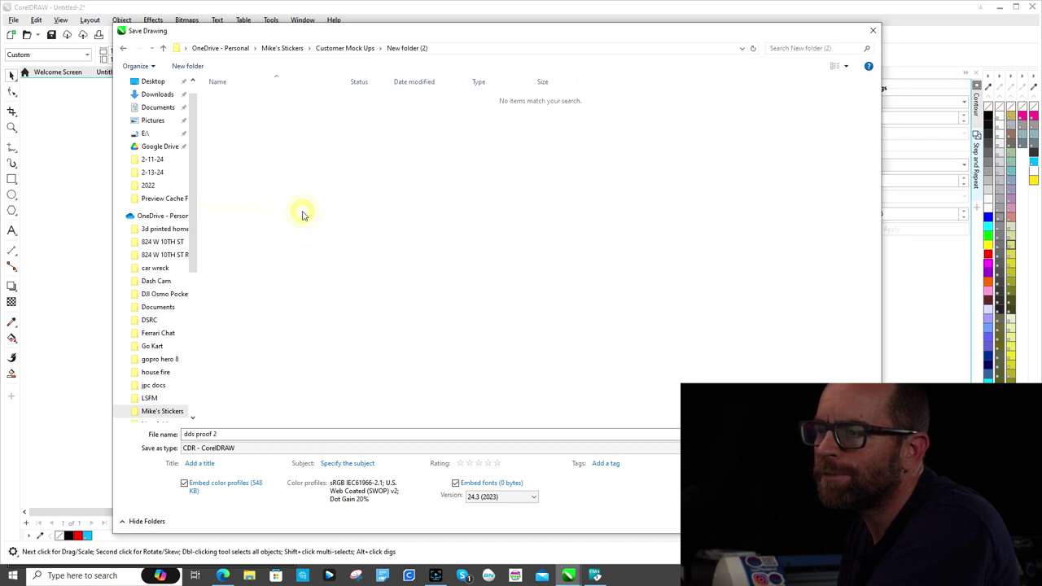
key(Return)
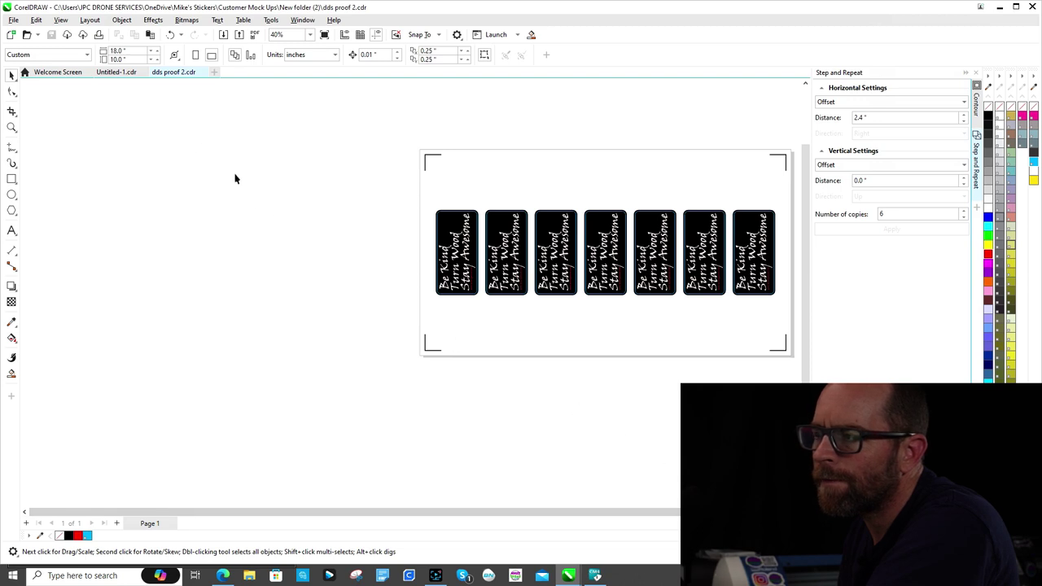
- Save the drawing again under the name 'proof 2', dropping the 'dds' prefix
click(11, 17)
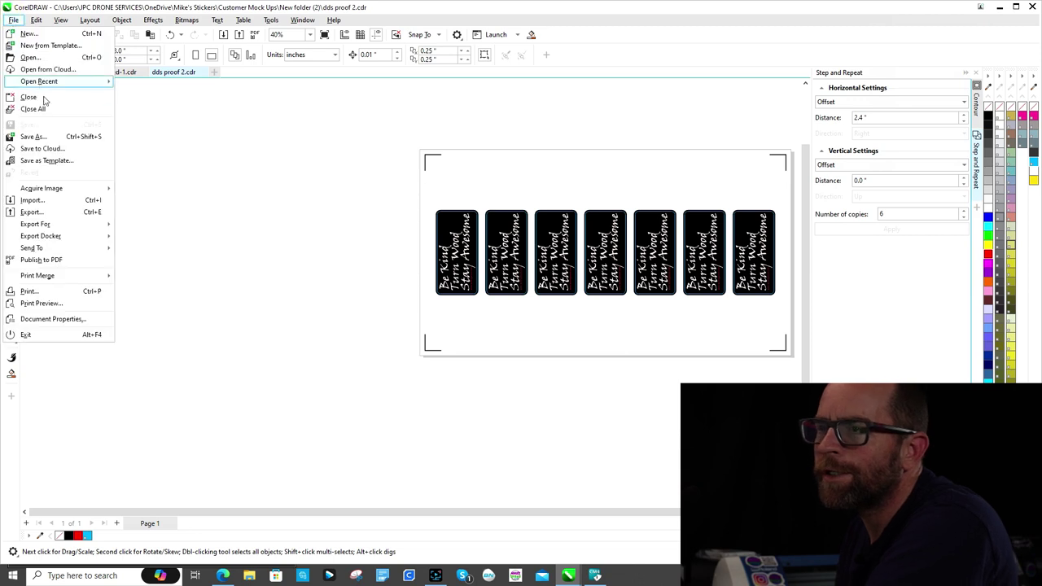
click(50, 141)
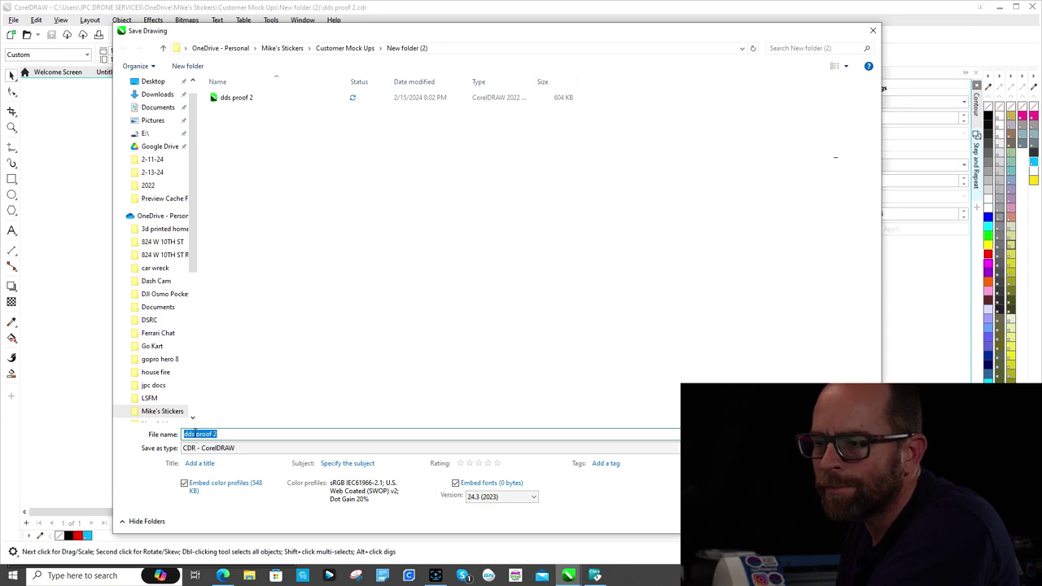
click(197, 434)
key(BackSpace)
key(BackSpace)
key(BackSpace)
key(BackSpace)
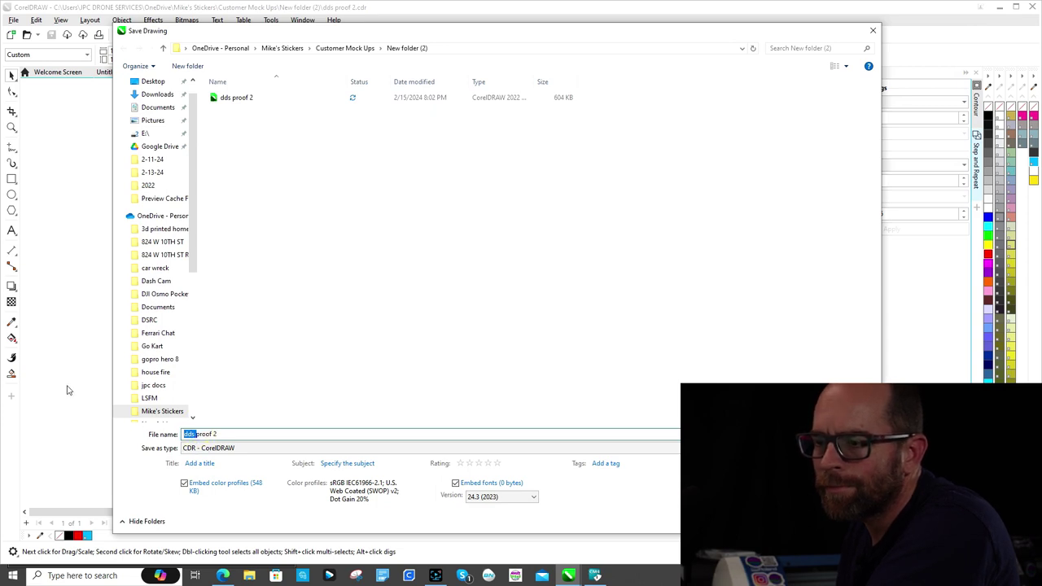
key(Return)
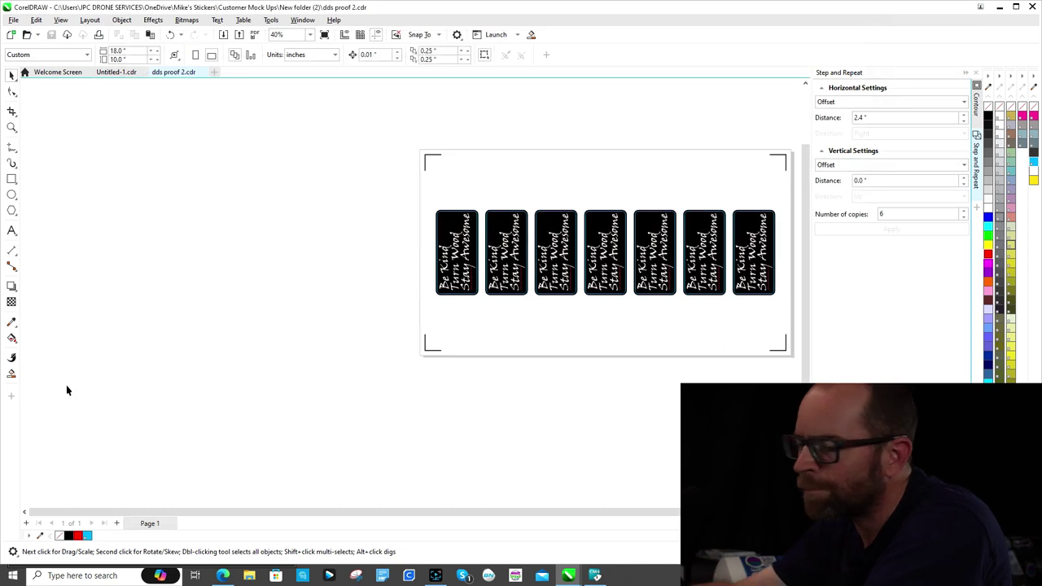
- Publish the sticker layout to PDF as 'proof 2' in Customer Mock Ups > New folder (2)
click(13, 20)
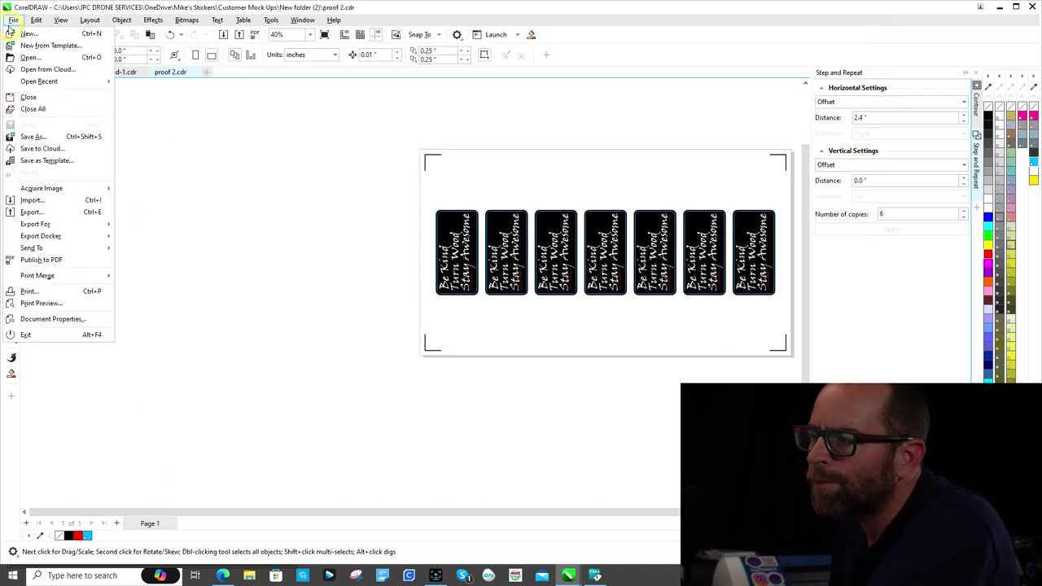
click(63, 262)
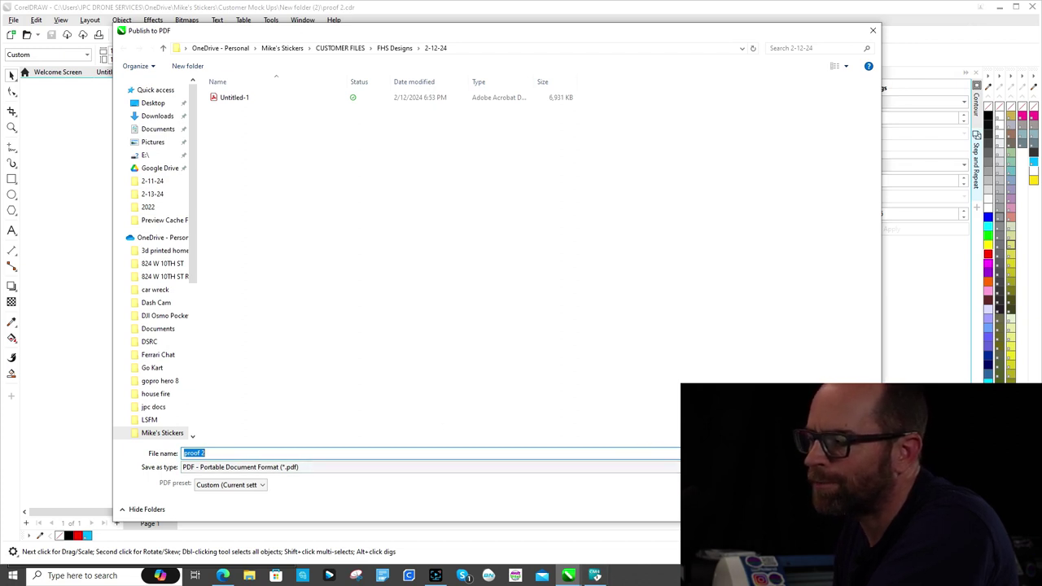
click(341, 48)
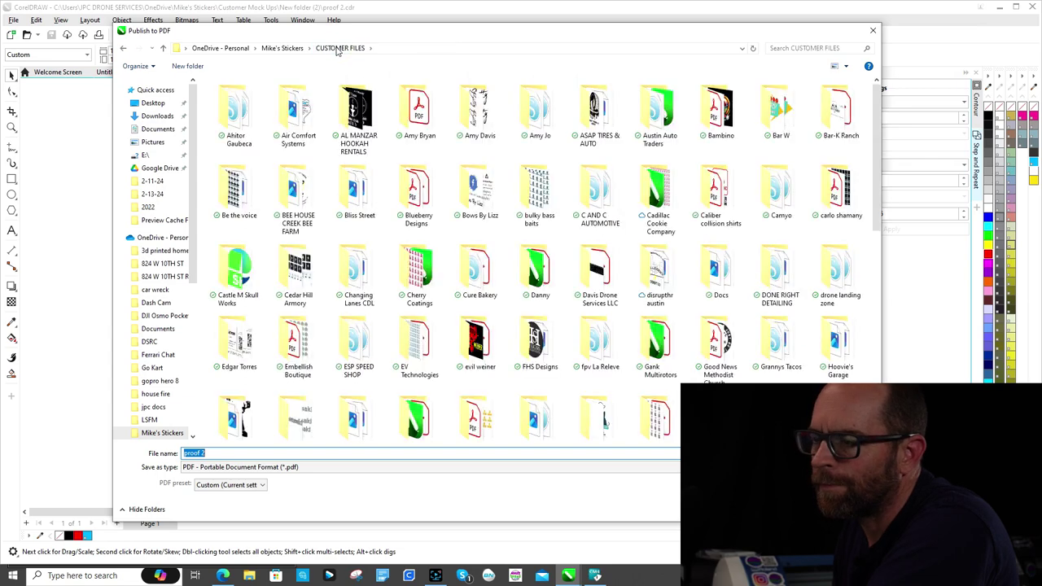
click(277, 49)
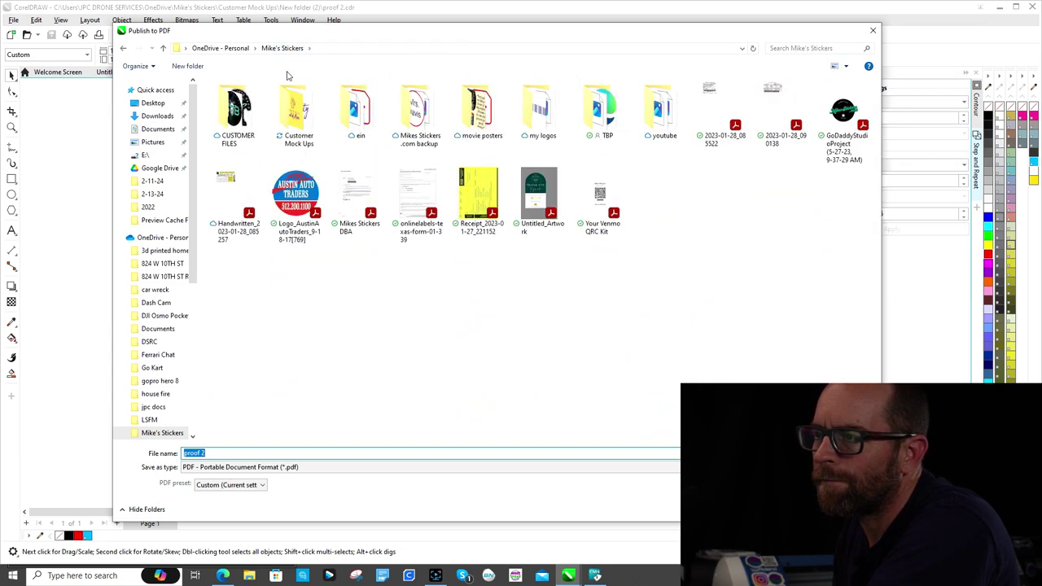
double_click(298, 114)
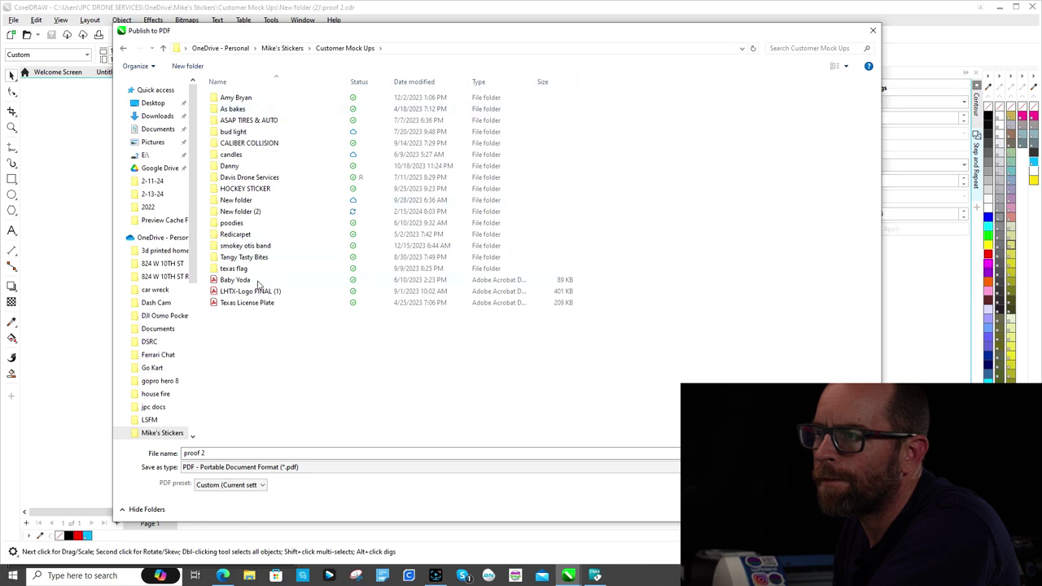
double_click(240, 212)
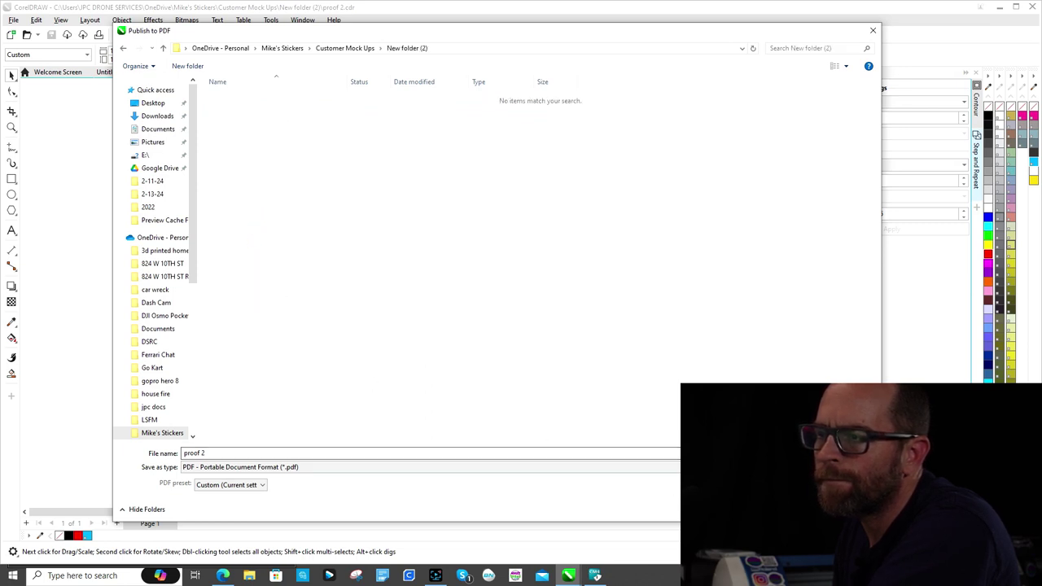
key(alt+n)
key(Return)
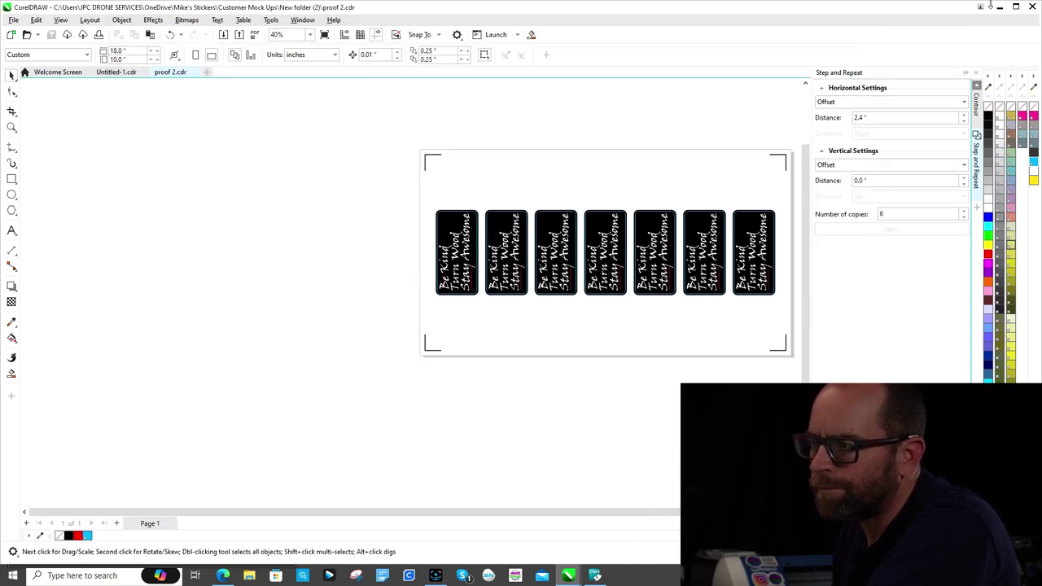
- Minimize CorelDRAW and launch VersaWorks from its desktop icon
click(999, 8)
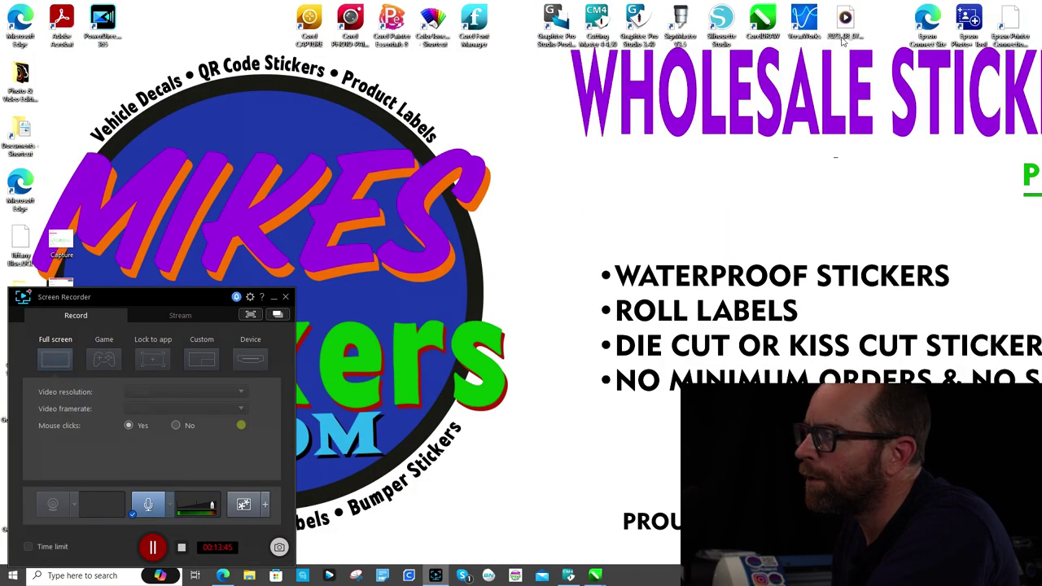
double_click(803, 21)
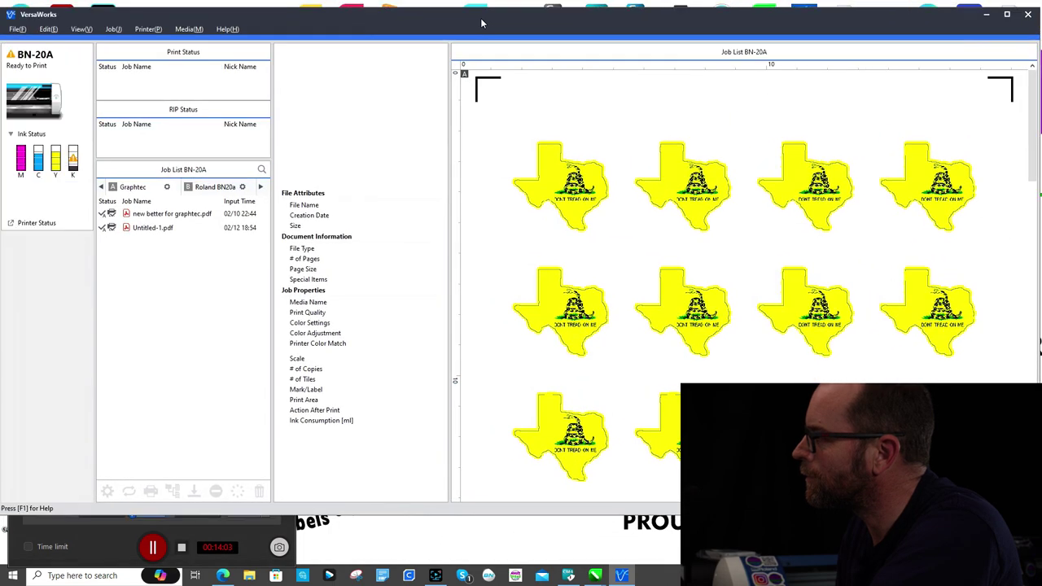
- Maximize VersaWorks and add 'proof 2.pdf' from Customer Mock Ups > New folder (2) to Queue A
click(1007, 10)
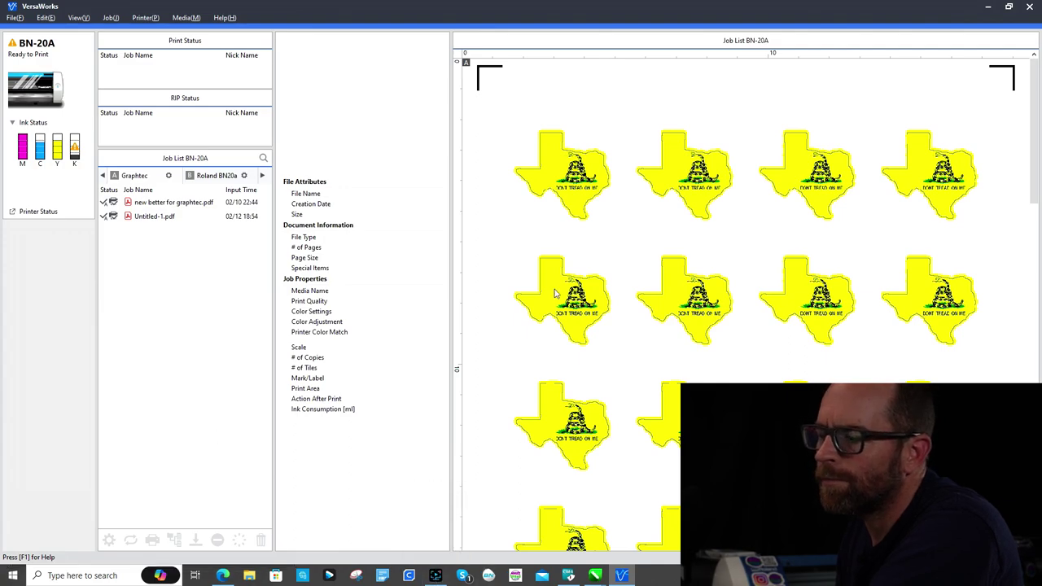
scroll(745, 301, down, 10)
scroll(570, 301, down, 5)
scroll(562, 292, down, 5)
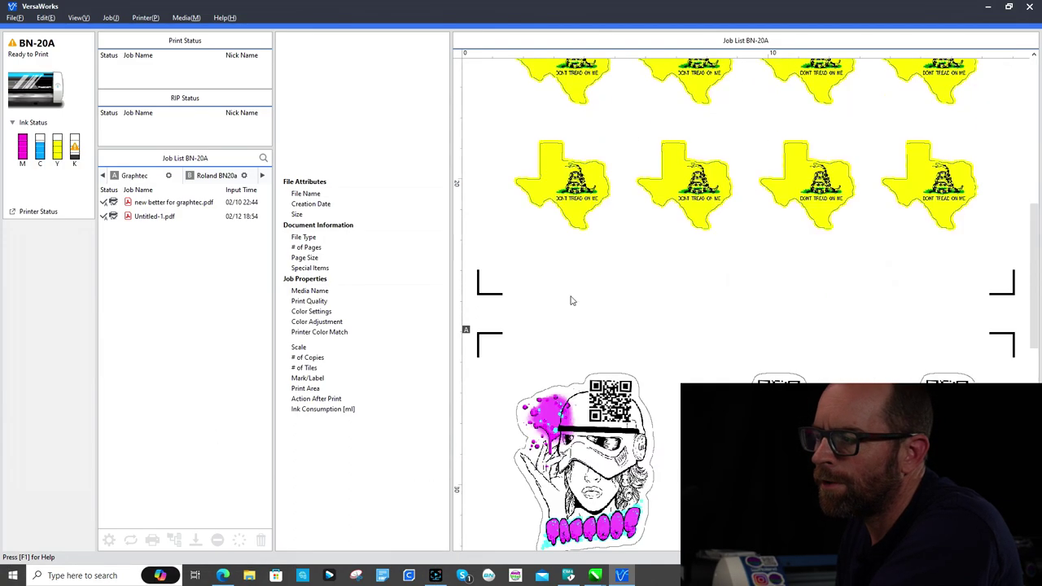
click(16, 17)
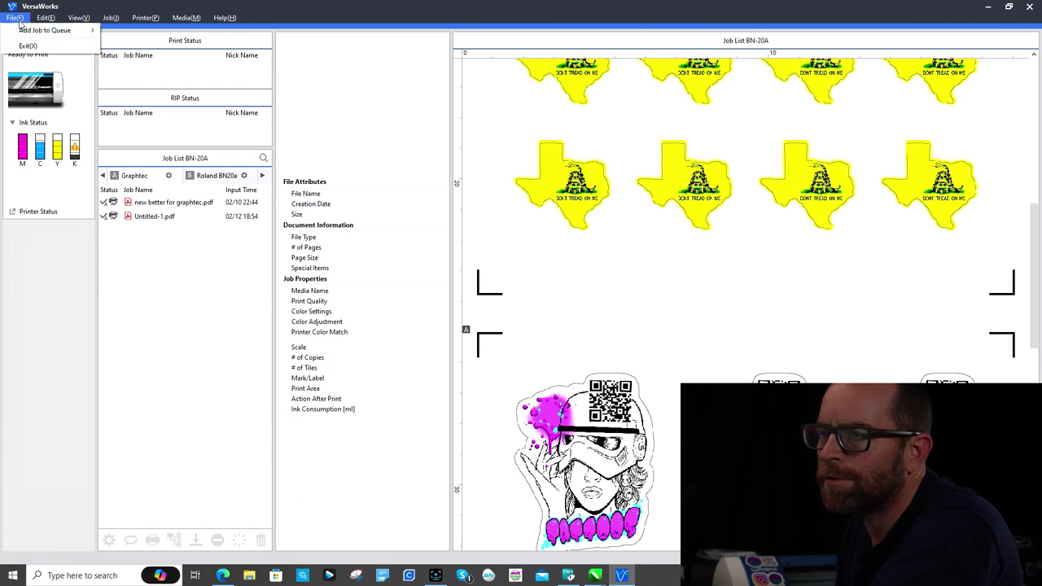
mouse_move(52, 39)
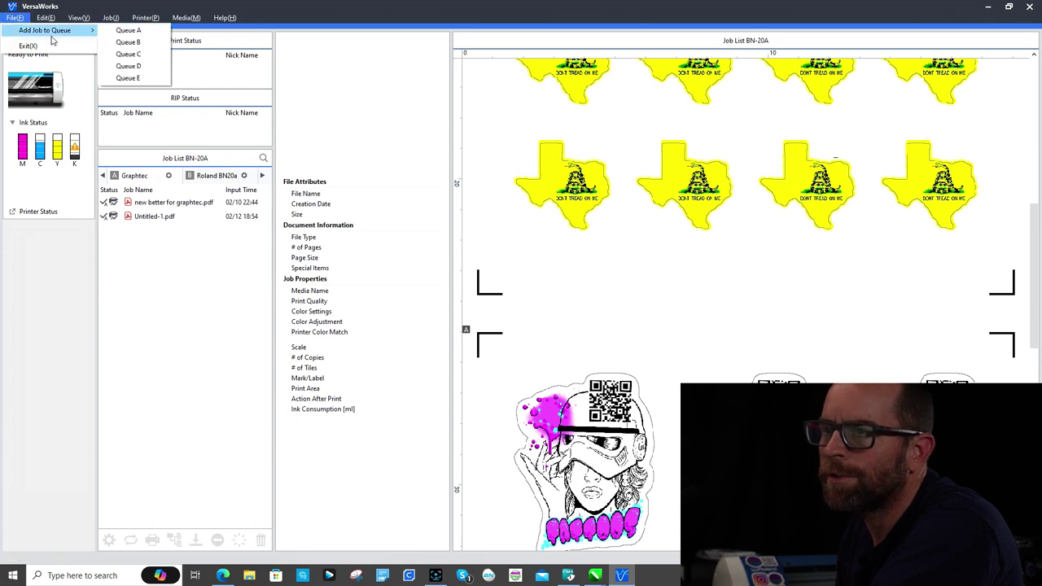
click(128, 32)
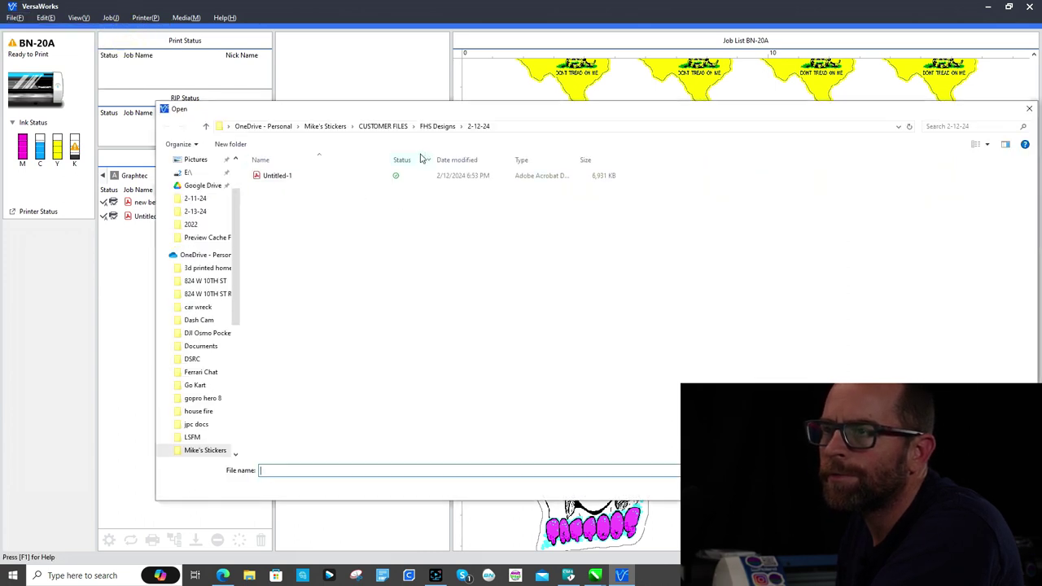
click(330, 126)
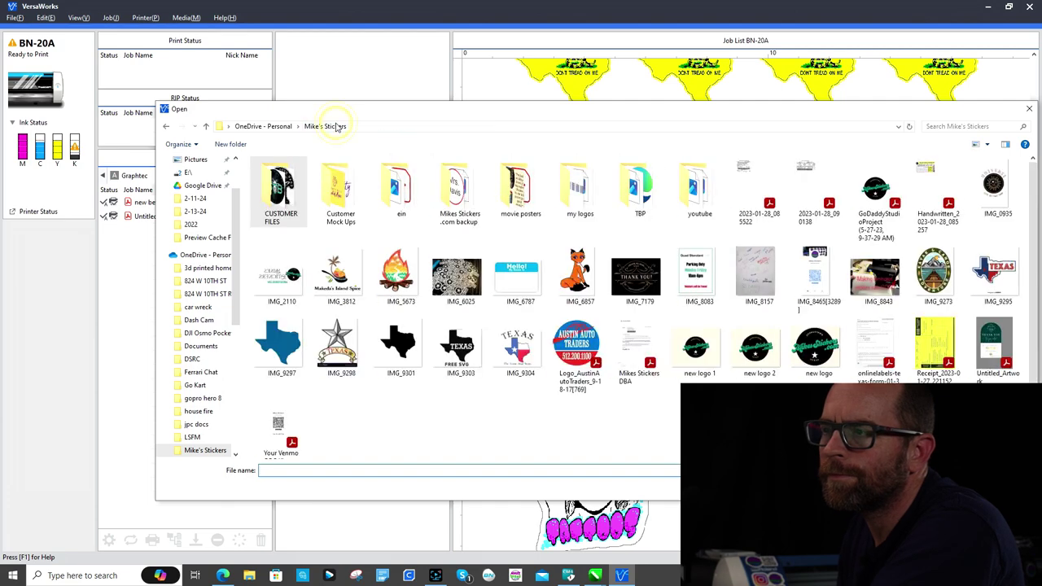
double_click(345, 178)
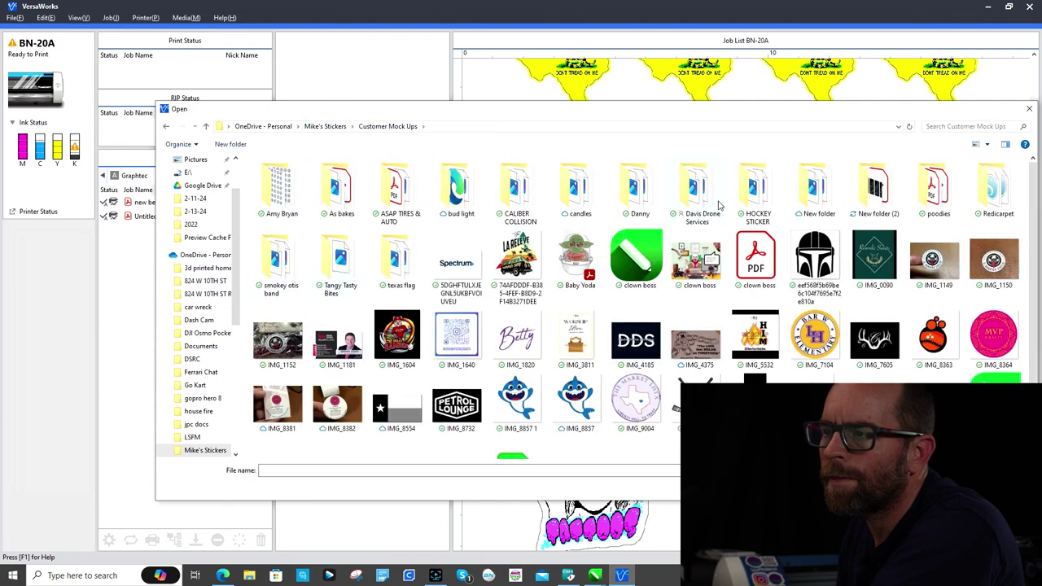
double_click(865, 187)
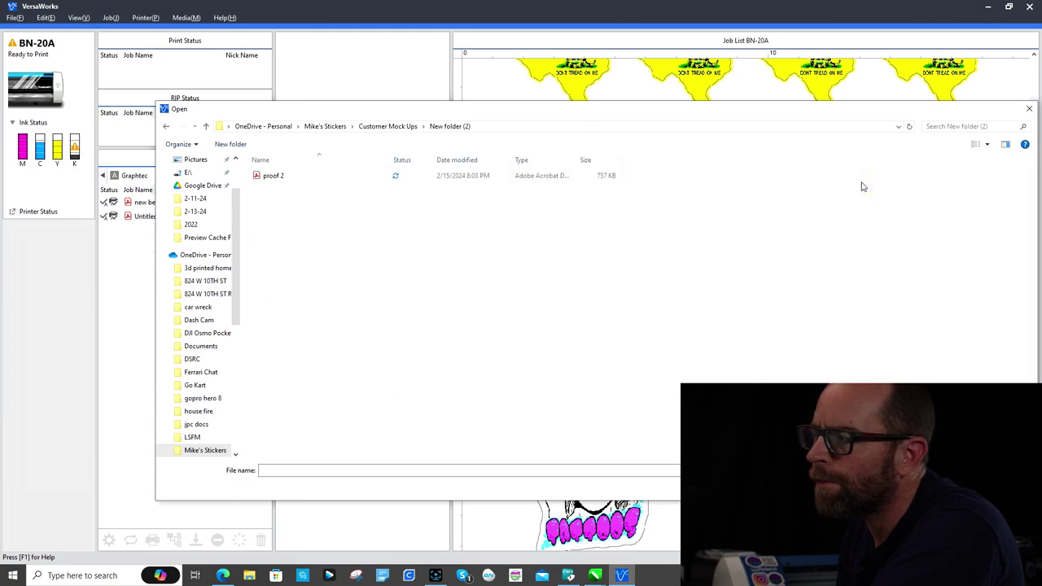
double_click(273, 176)
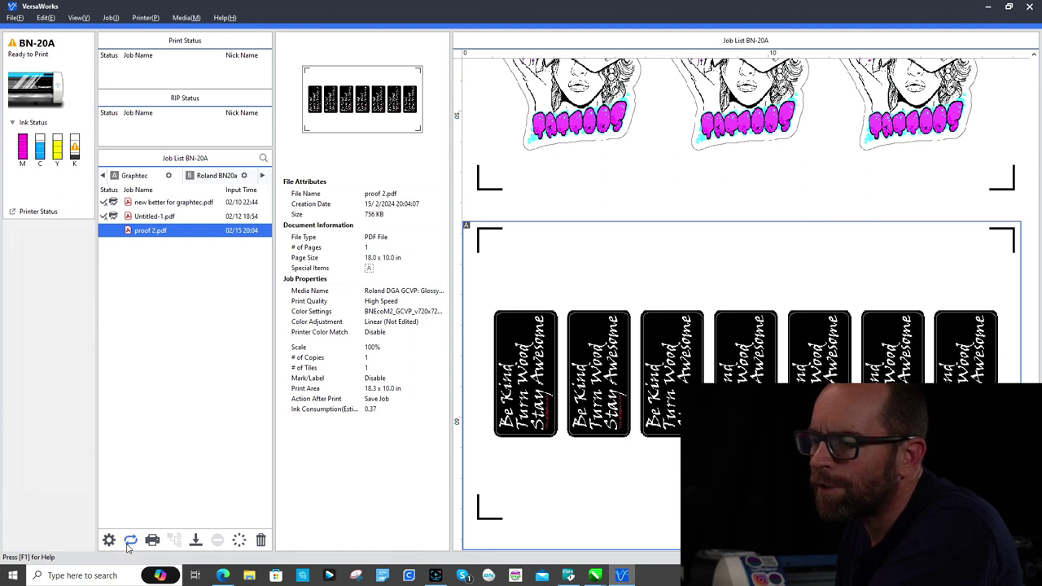
- RIP the proof 2.pdf job, then print one copy to the BN-20A
click(130, 541)
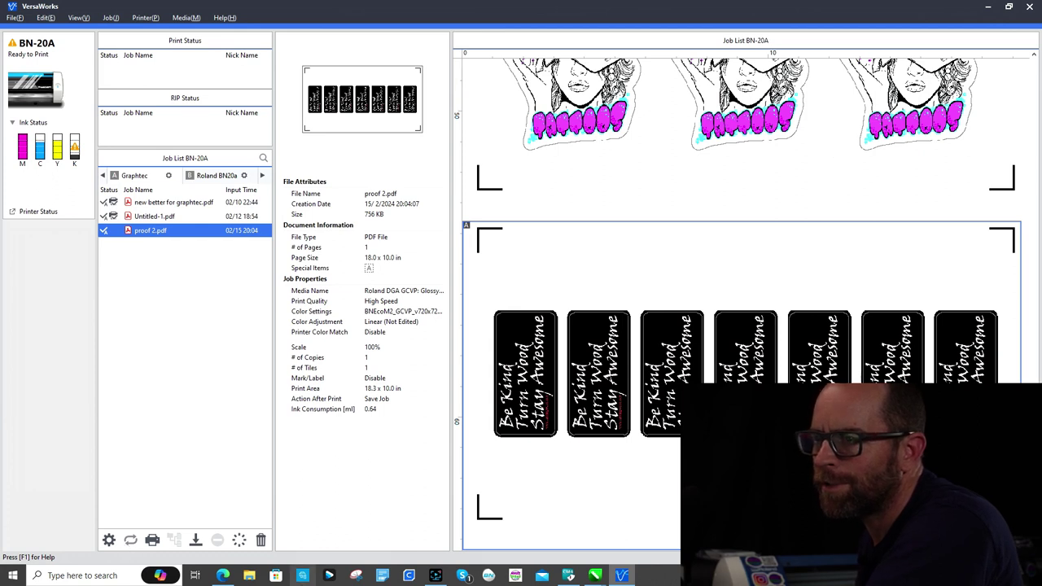
click(152, 539)
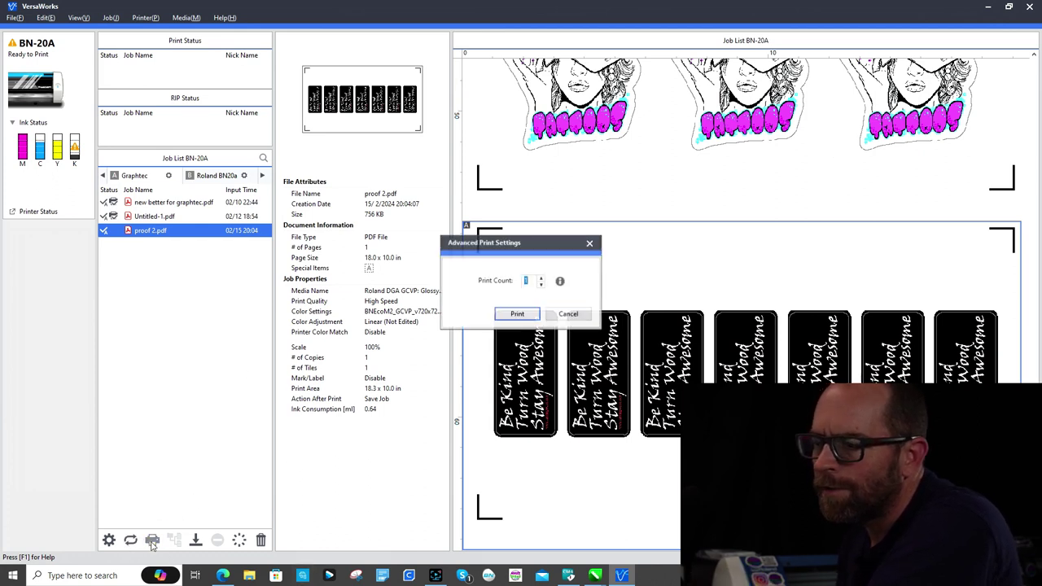
click(518, 314)
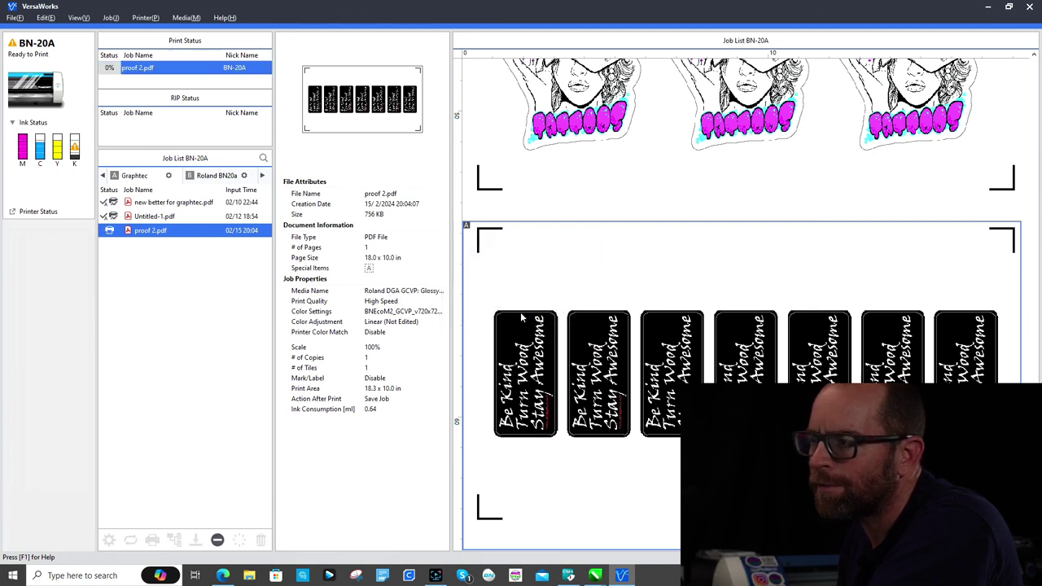